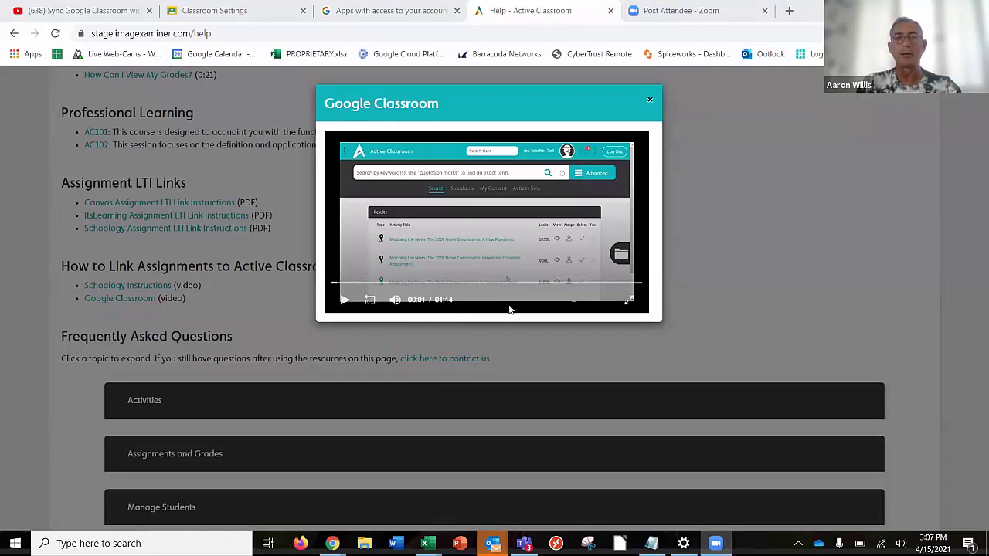
# Step: Play the Google Classroom help video in full screen
pyautogui.click(338, 306)
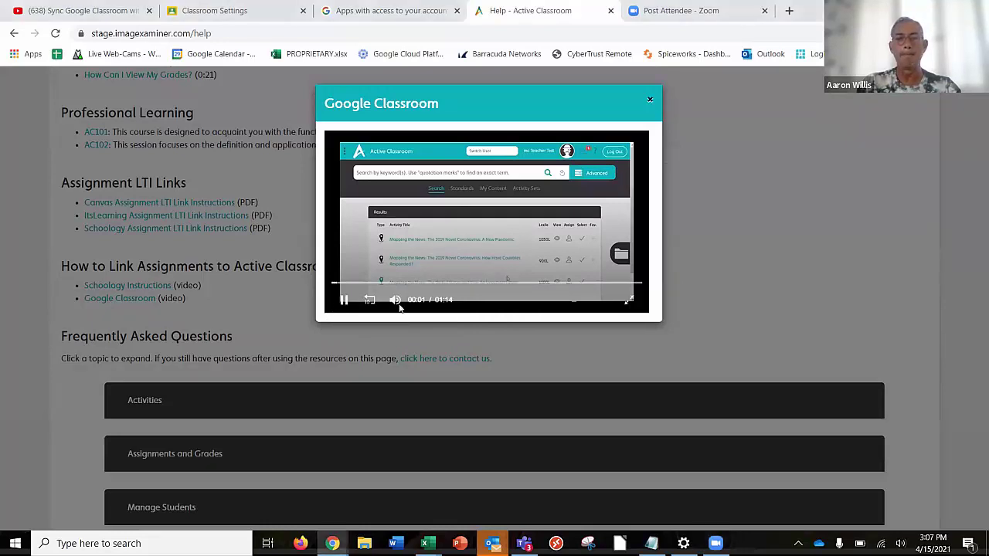
pyautogui.click(628, 303)
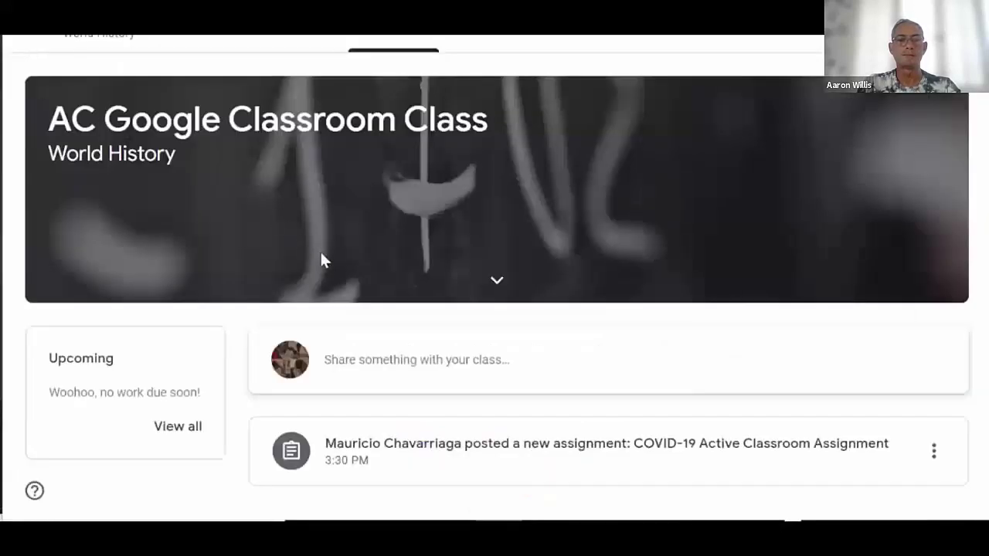
# Step: Launch the COVID-19 Active Classroom Assignment through its attached link with Google login, and open the 2019 Novel Coronavirus reading
pyautogui.click(558, 473)
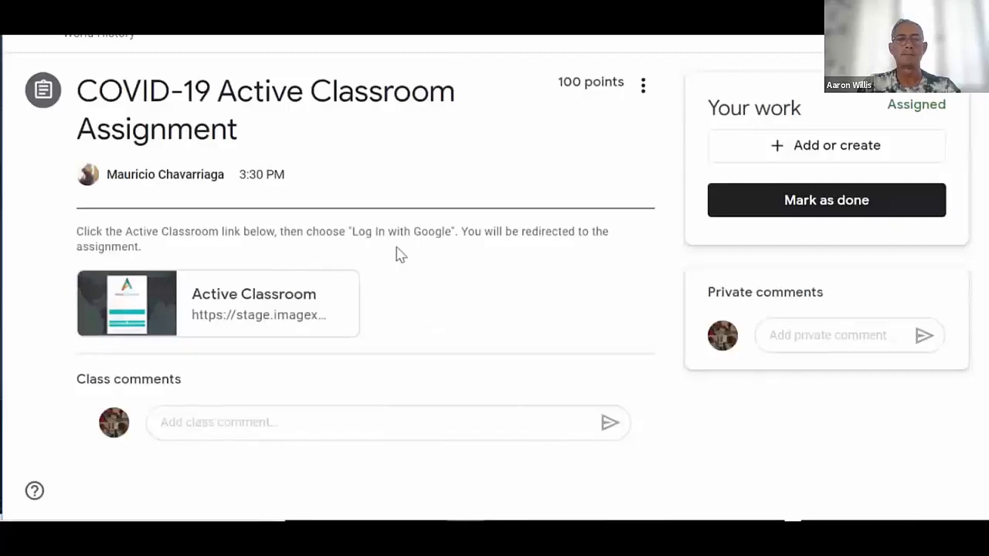
pyautogui.click(303, 313)
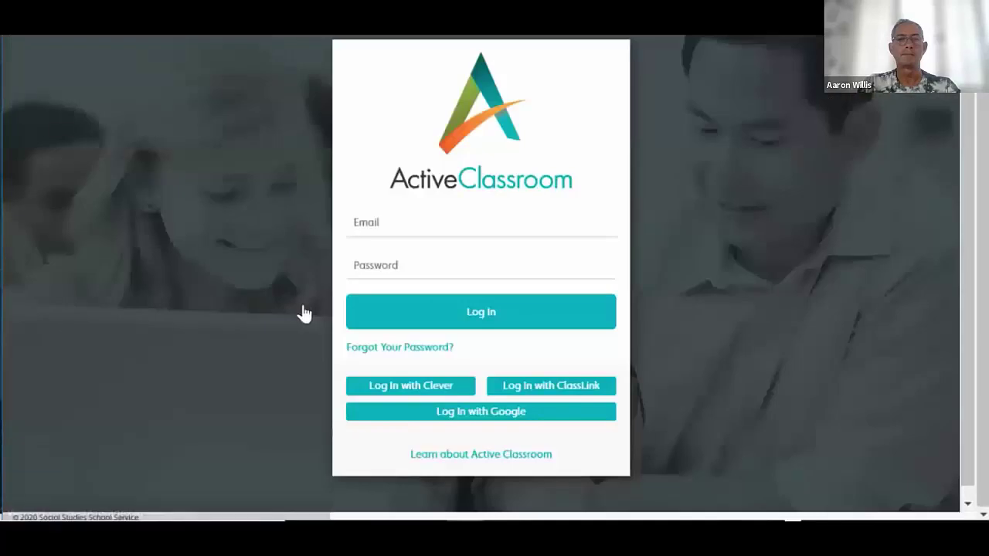
pyautogui.click(490, 411)
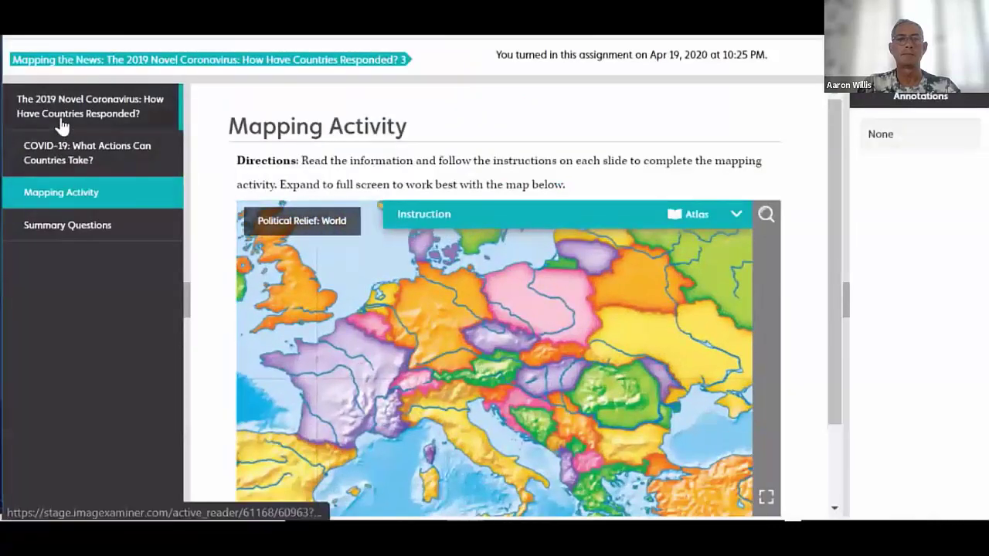
pyautogui.click(62, 126)
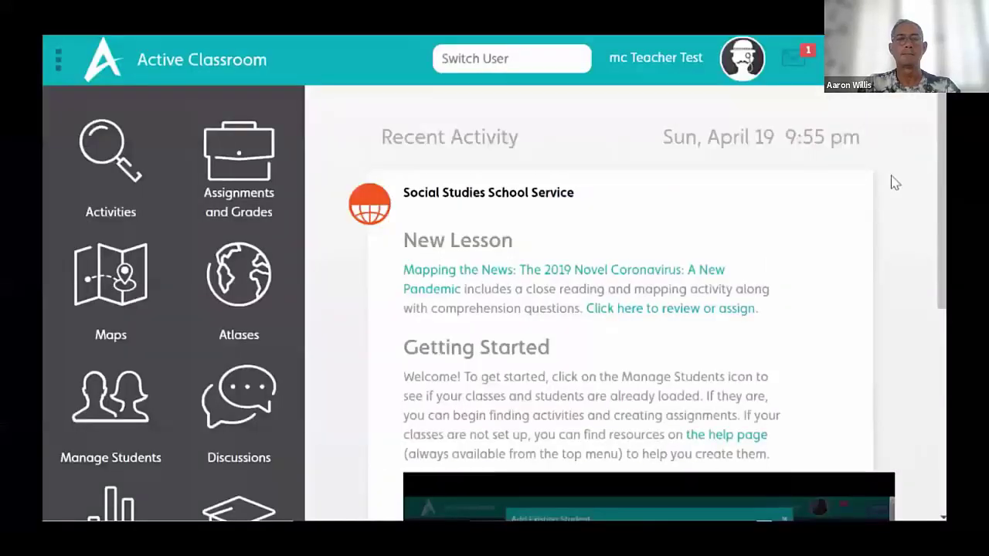
# Step: Open grading for the assignment "Mapping the News: The 2019 Novel Coronavirus: How Have Countries Responded?" from Assignments and Grades
pyautogui.click(259, 192)
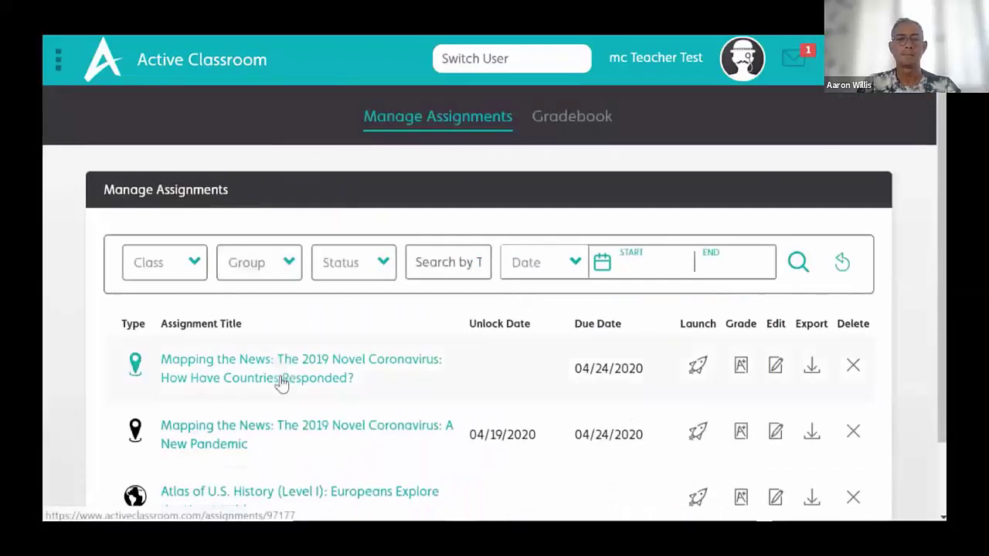
pyautogui.click(740, 370)
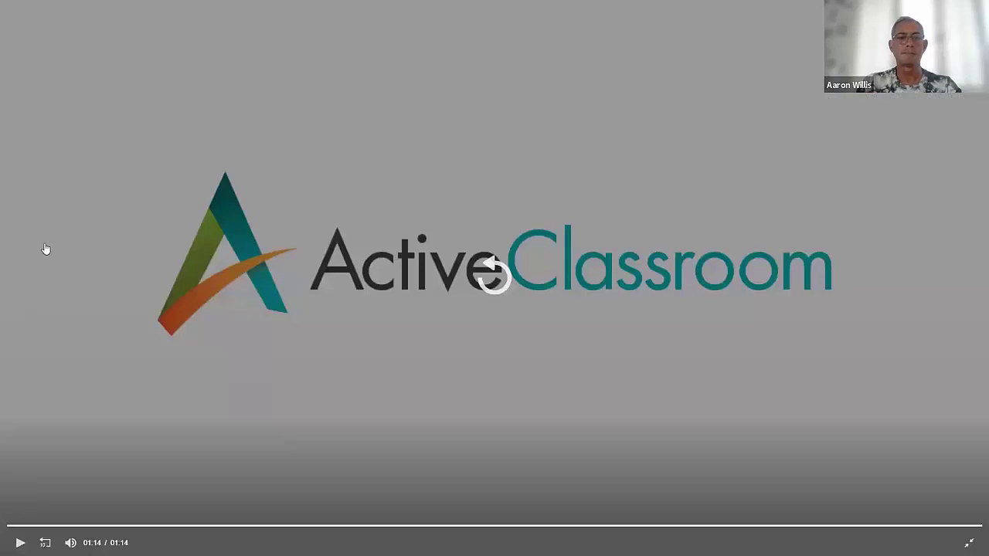
# Step: Leave full screen and close the Google Classroom help video
pyautogui.press('Escape')
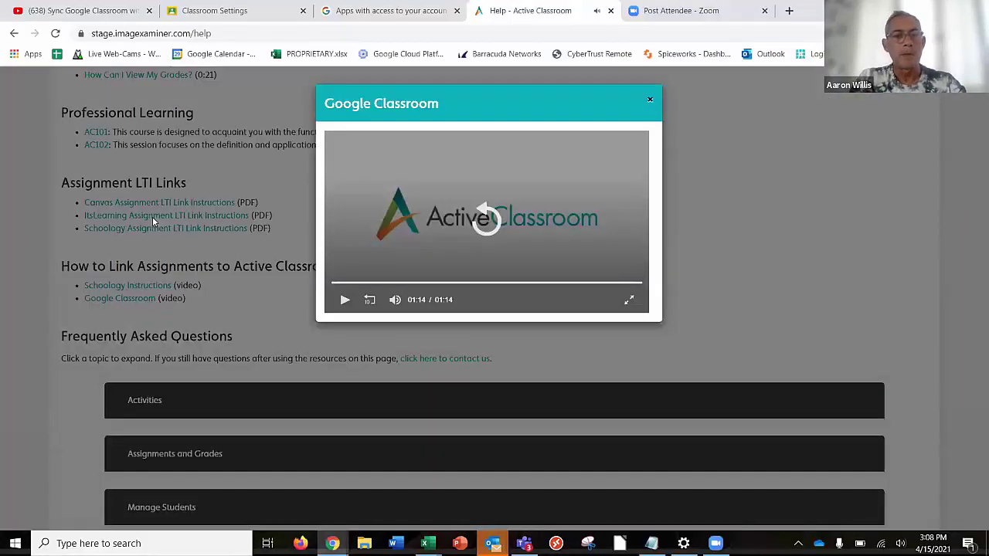
pyautogui.click(650, 104)
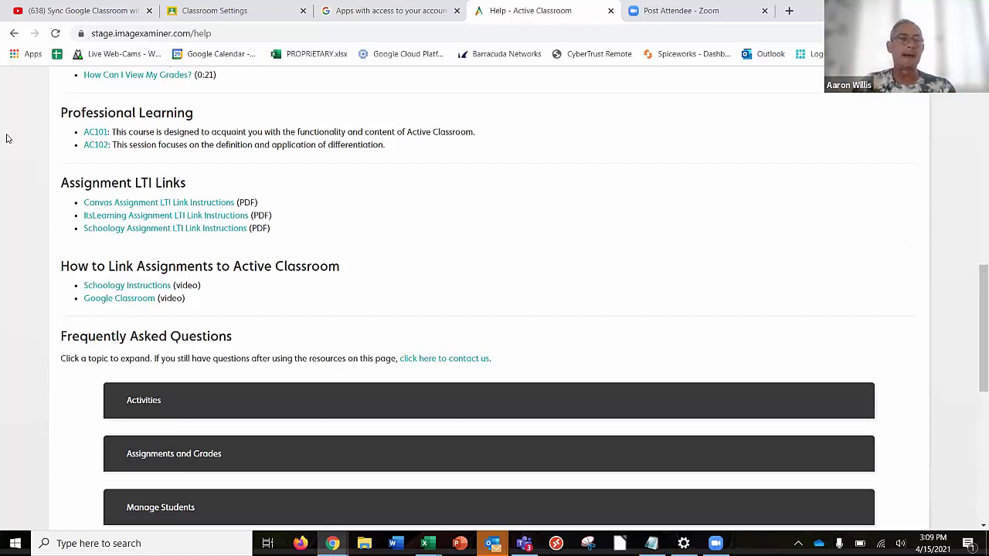
# Step: Switch to YouTube and play "Sync Google Classroom with Active Classroom" from the beginning in full screen
pyautogui.click(55, 12)
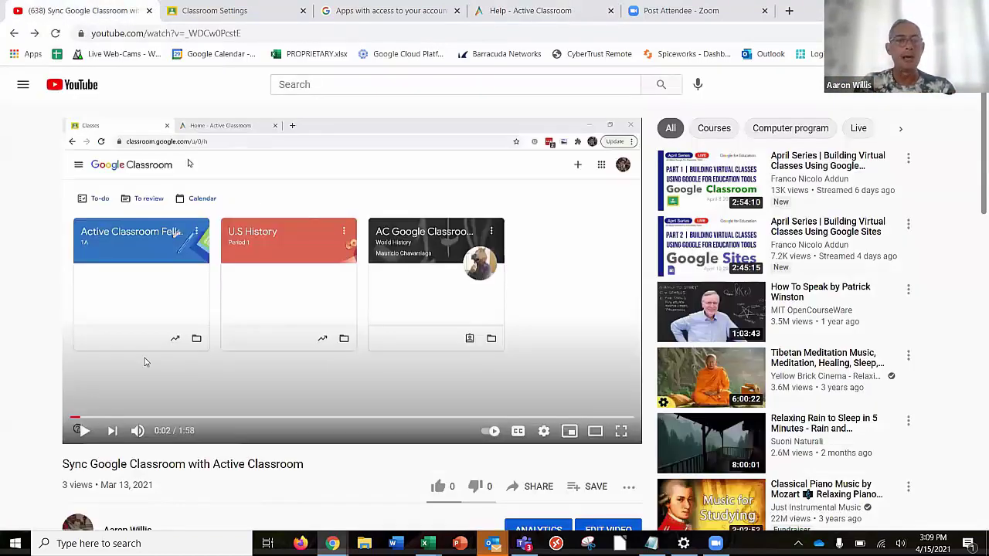
pyautogui.click(72, 418)
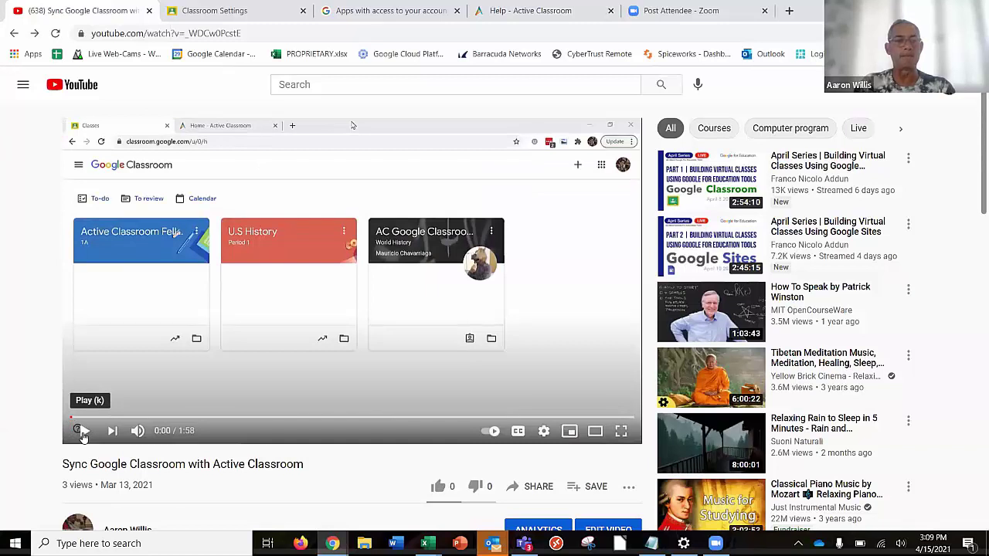
pyautogui.click(83, 433)
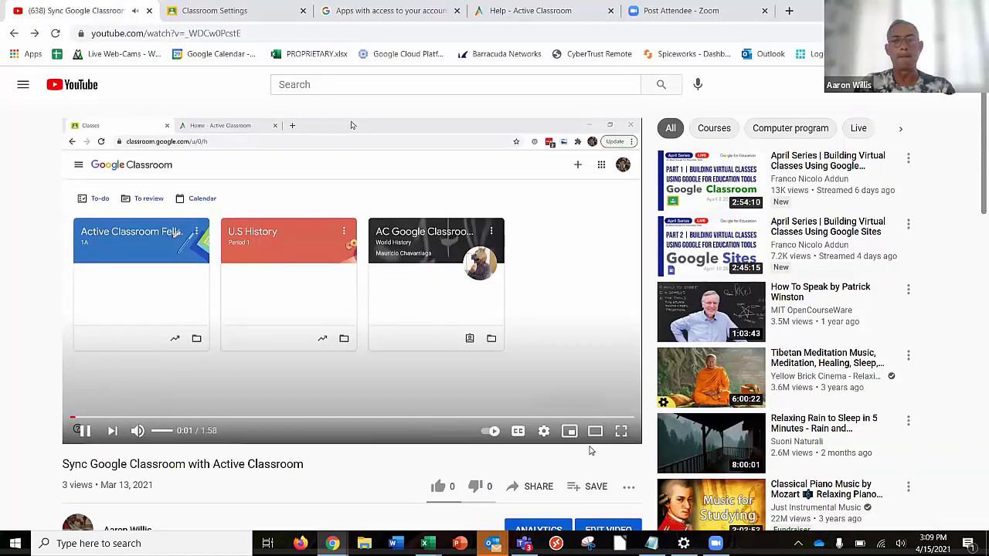
pyautogui.click(622, 432)
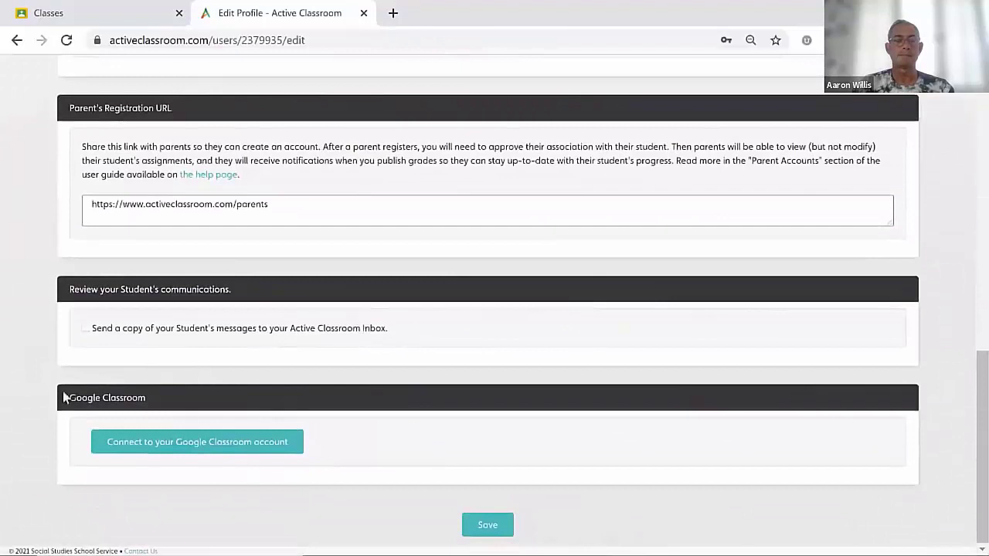
# Step: Connect the profile to Google Classroom using the teacher's personal Google account, and grant activeclassroom.com all six requested permissions
pyautogui.click(214, 445)
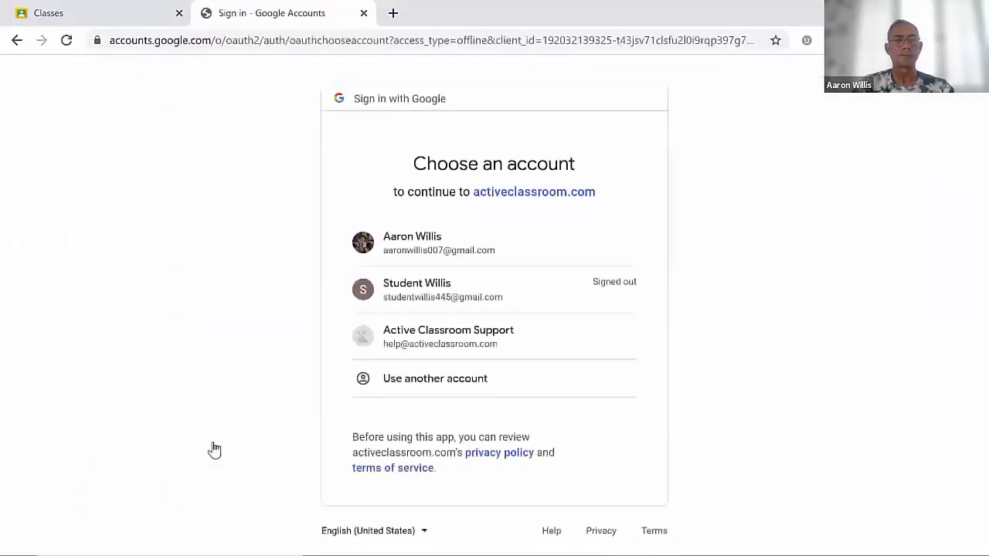
pyautogui.click(421, 241)
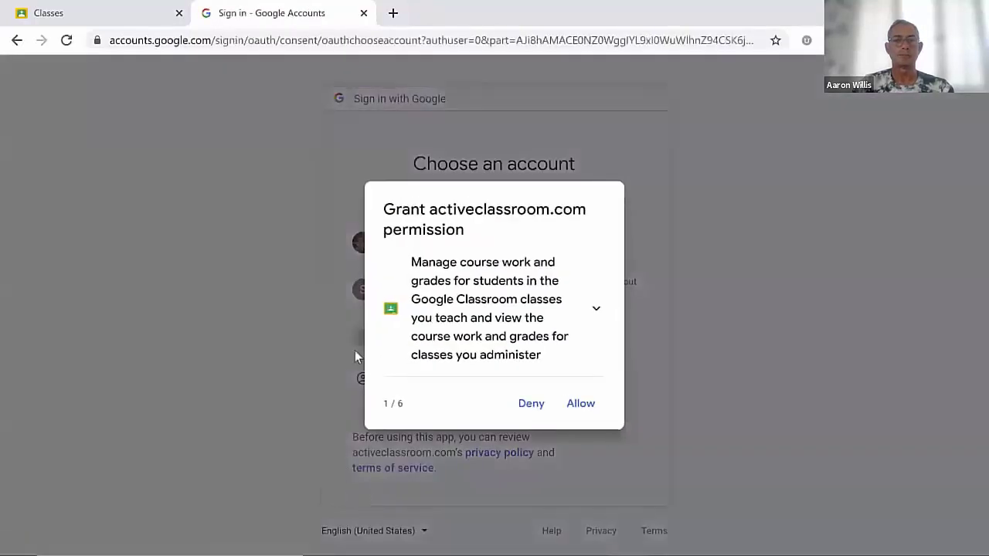
pyautogui.click(579, 404)
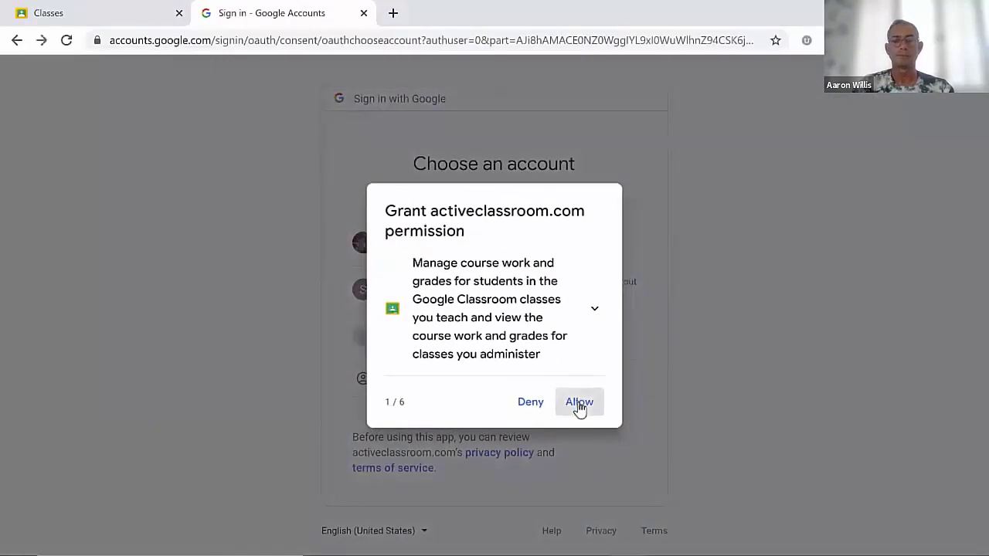
pyautogui.click(581, 385)
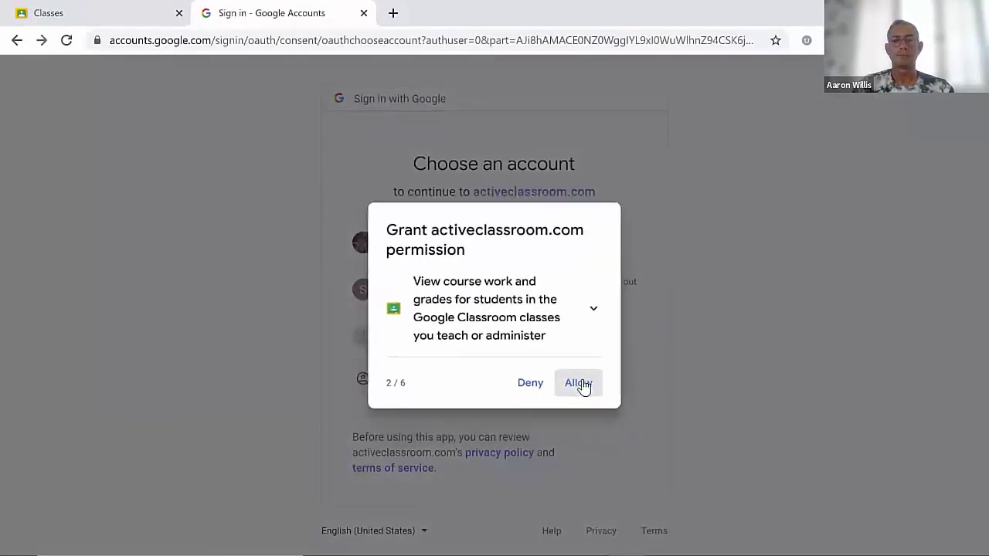
pyautogui.click(581, 367)
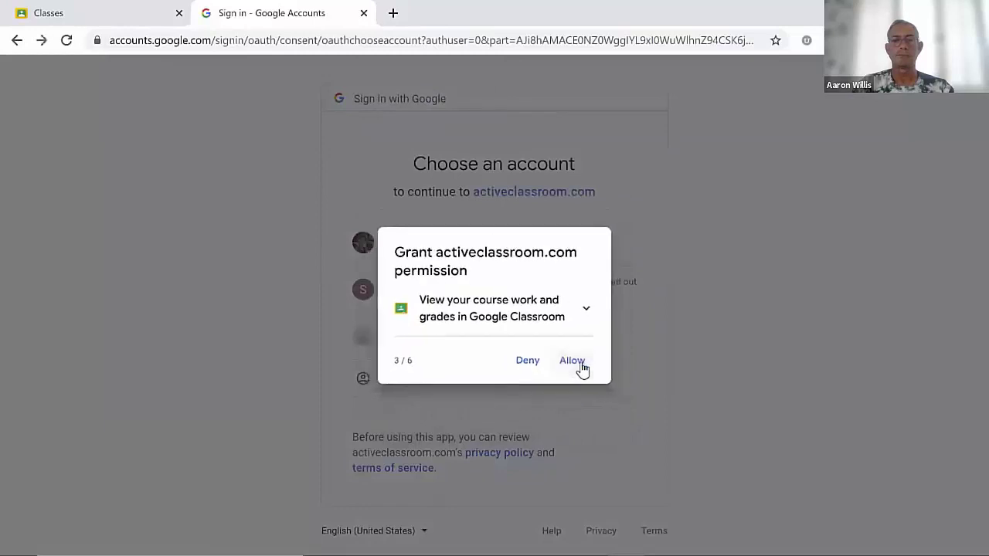
pyautogui.click(581, 367)
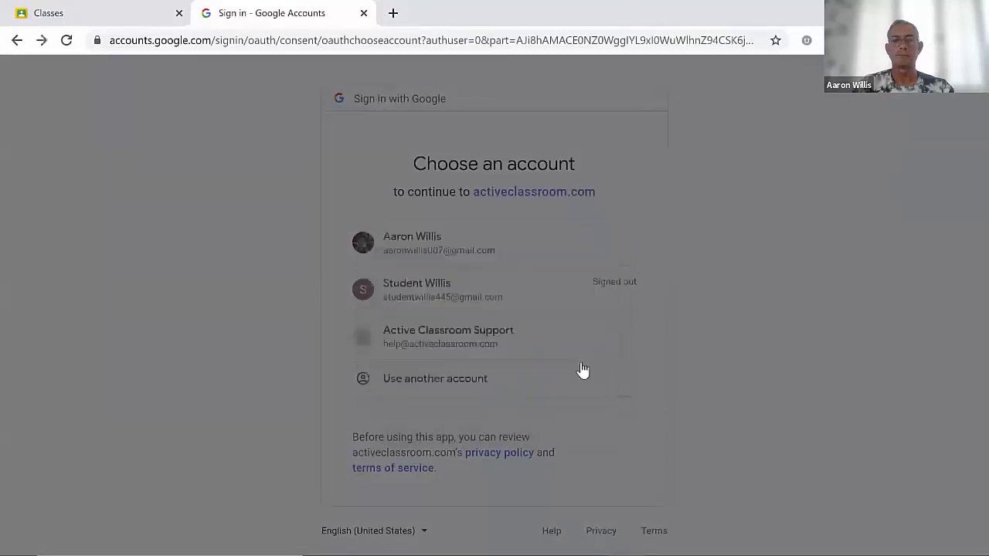
pyautogui.click(581, 367)
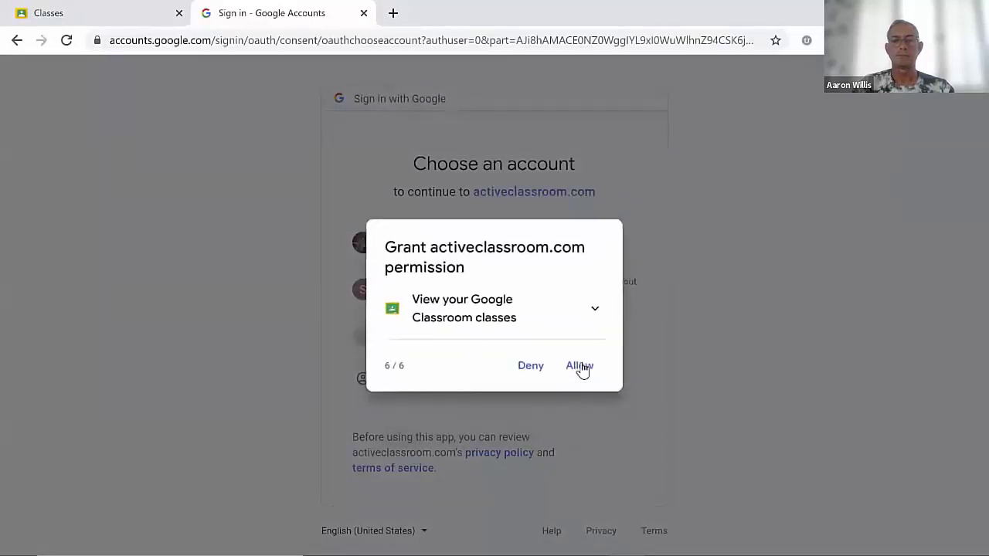
pyautogui.click(582, 367)
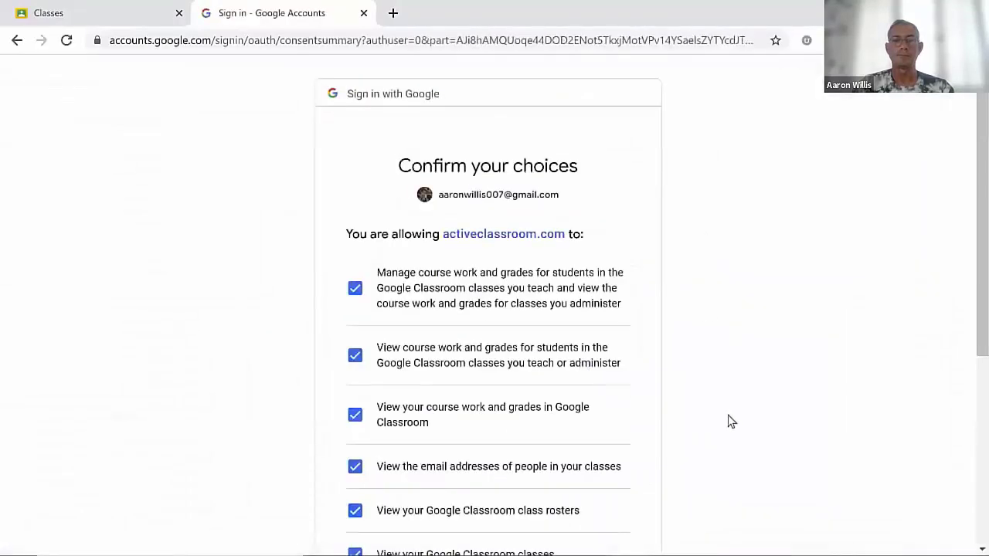
# Step: Review the checked Google Classroom permissions for activeclassroom.com and give final consent
pyautogui.scroll(-2, 718, 382)
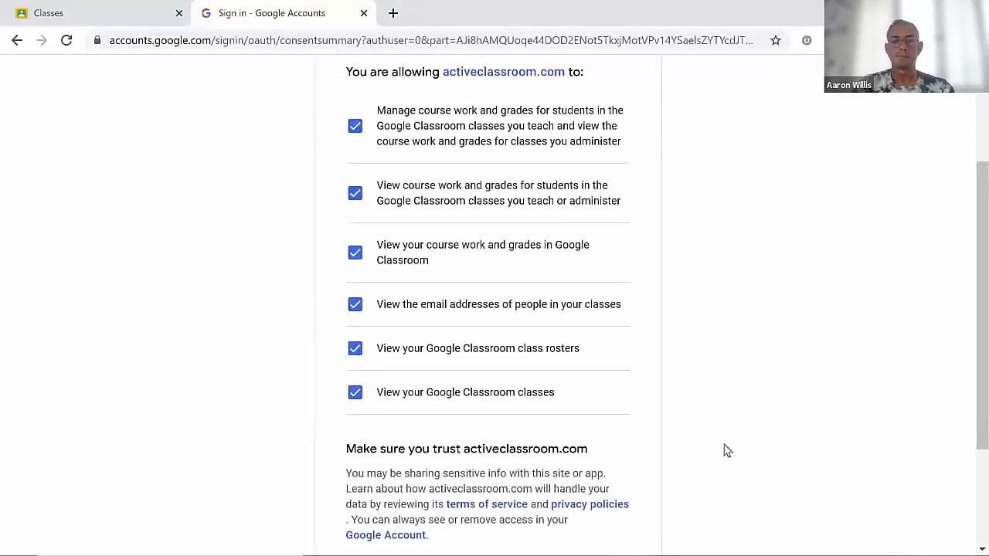
pyautogui.scroll(-2, 725, 449)
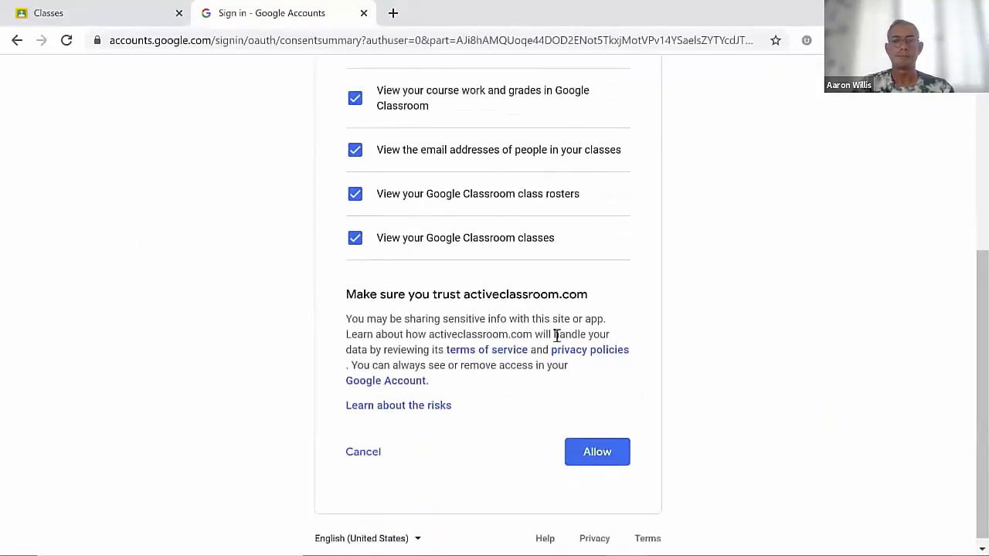
pyautogui.click(597, 454)
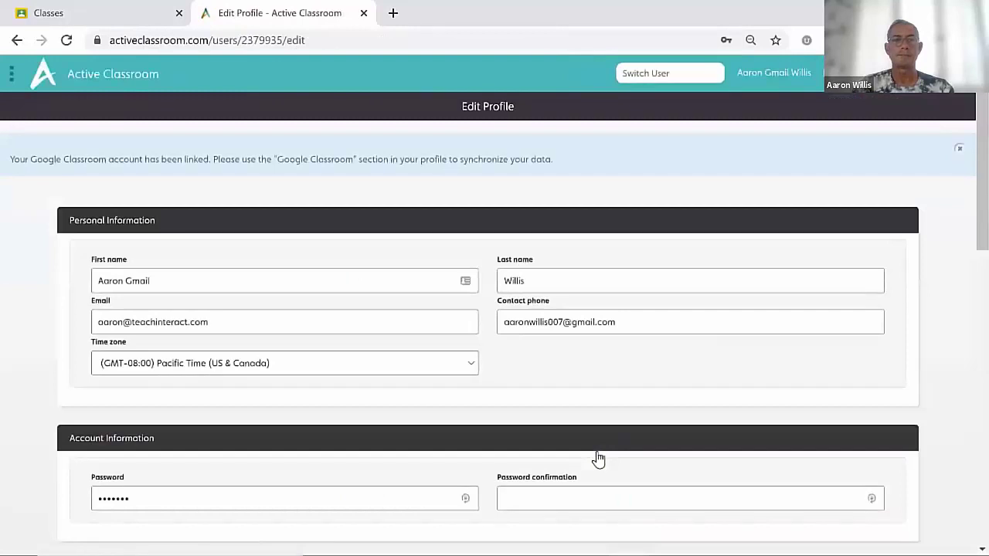
# Step: Synchronize the Google Classroom data from the Google Classroom section of the profile
pyautogui.scroll(-15, 543, 388)
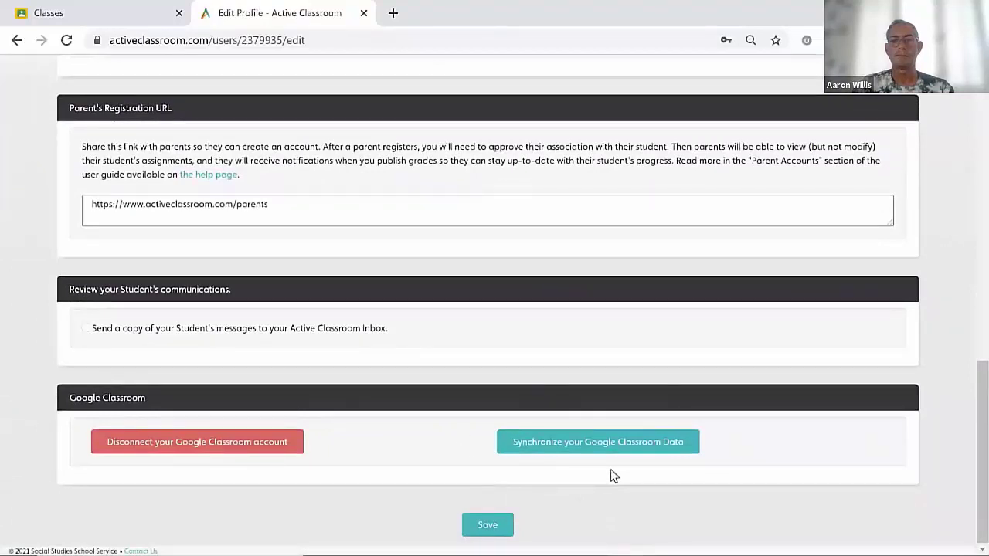
pyautogui.click(611, 447)
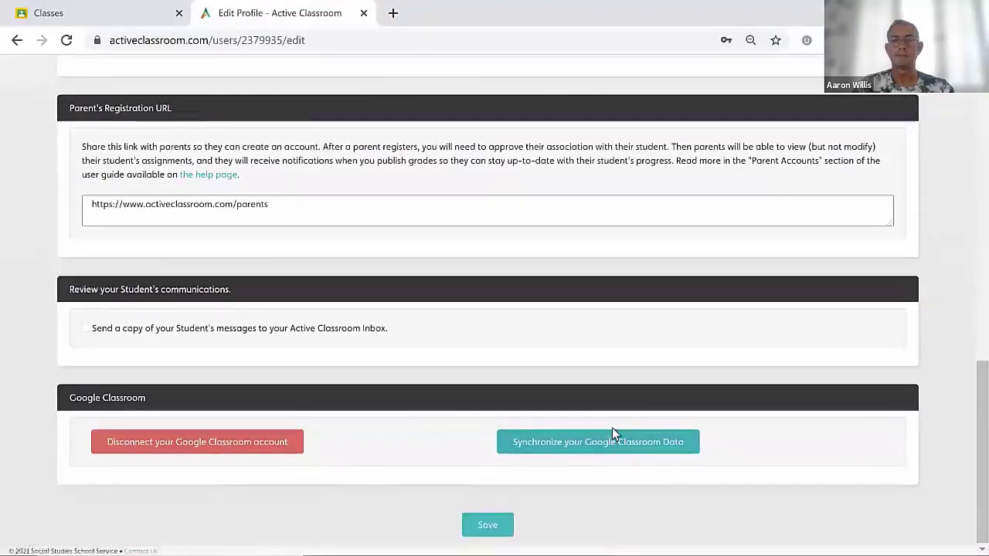
# Step: Open the class list in Manage Students and compare it with the classes in Google Classroom
pyautogui.scroll(10, 451, 175)
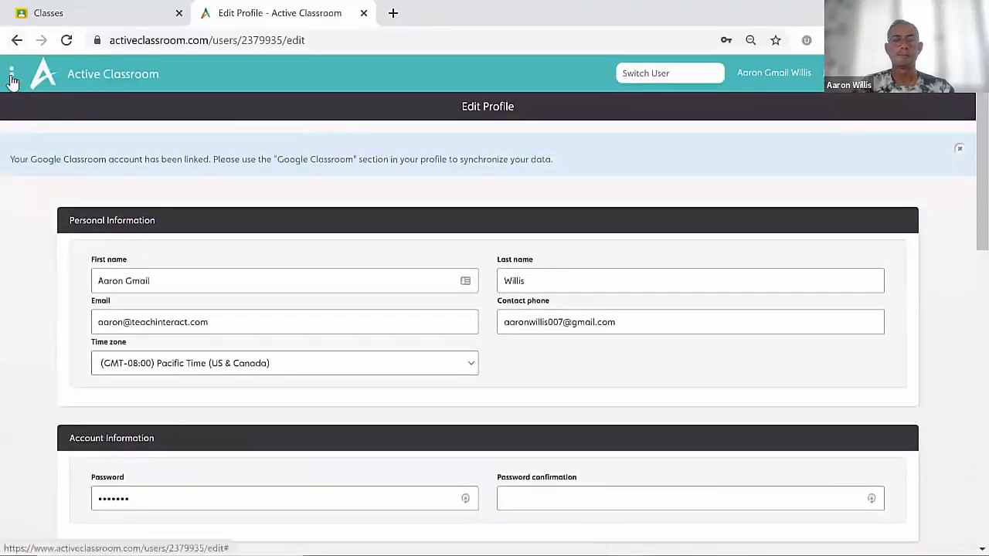
pyautogui.click(11, 74)
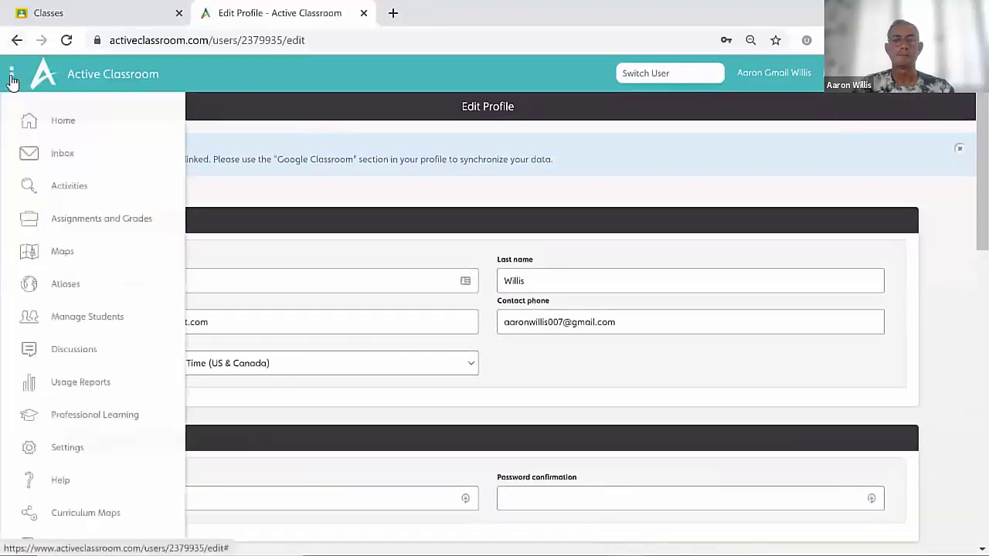
pyautogui.click(97, 319)
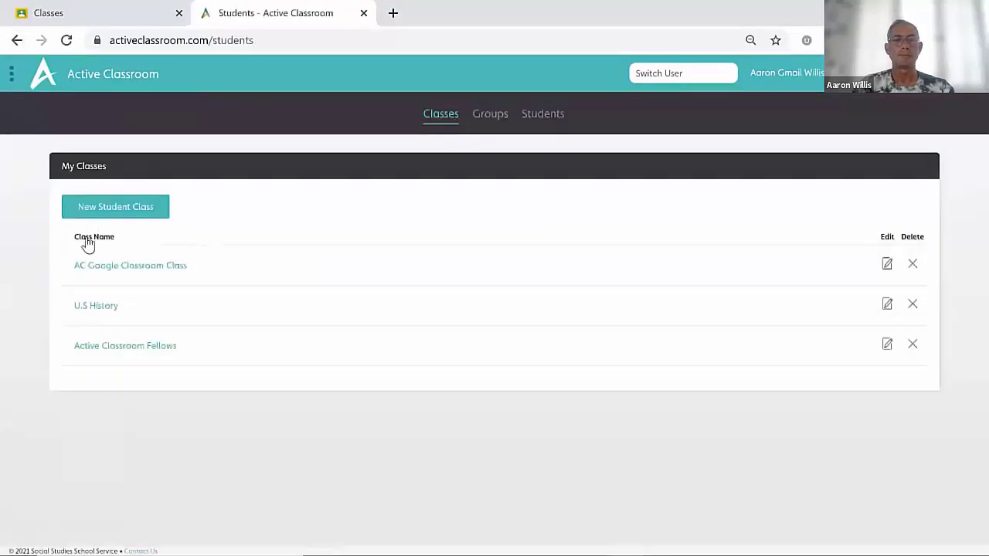
pyautogui.click(120, 17)
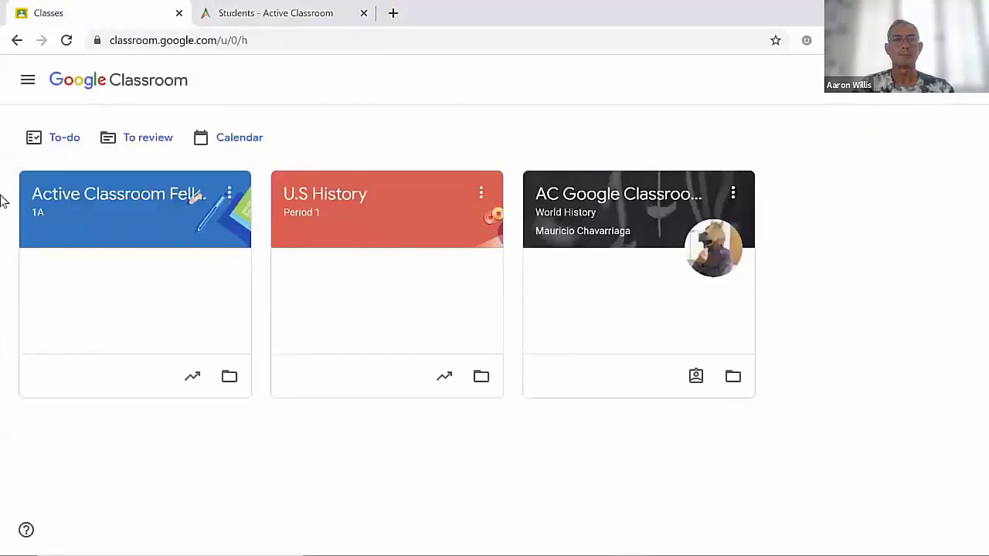
pyautogui.click(308, 18)
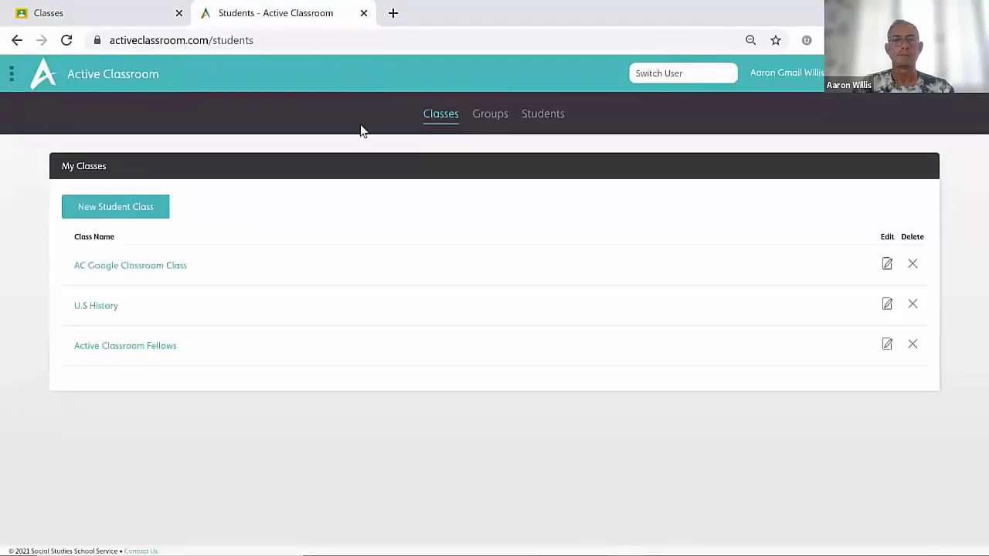
# Step: Check the students and teachers in the Active Classroom Fellows class, and return to the Google Classroom classes page
pyautogui.click(146, 355)
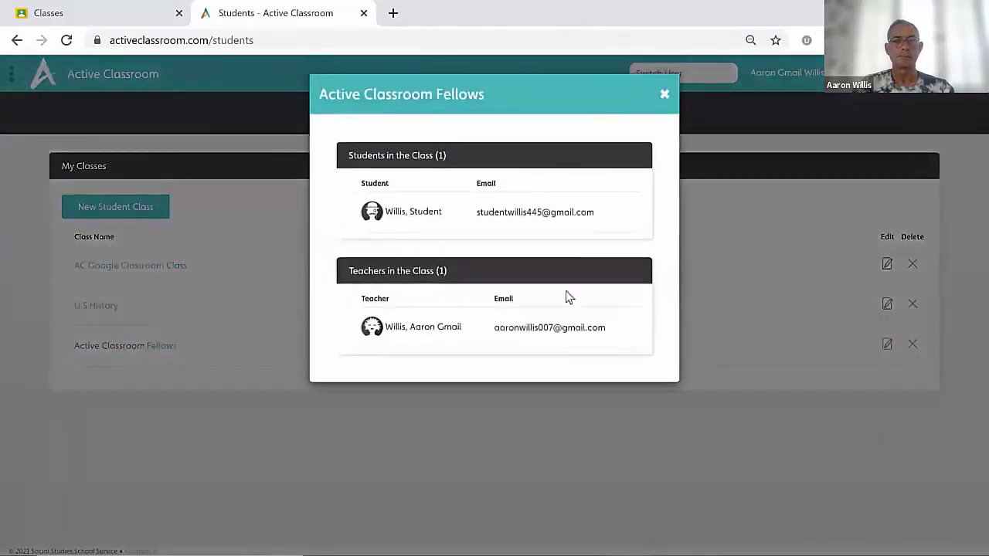
pyautogui.click(664, 96)
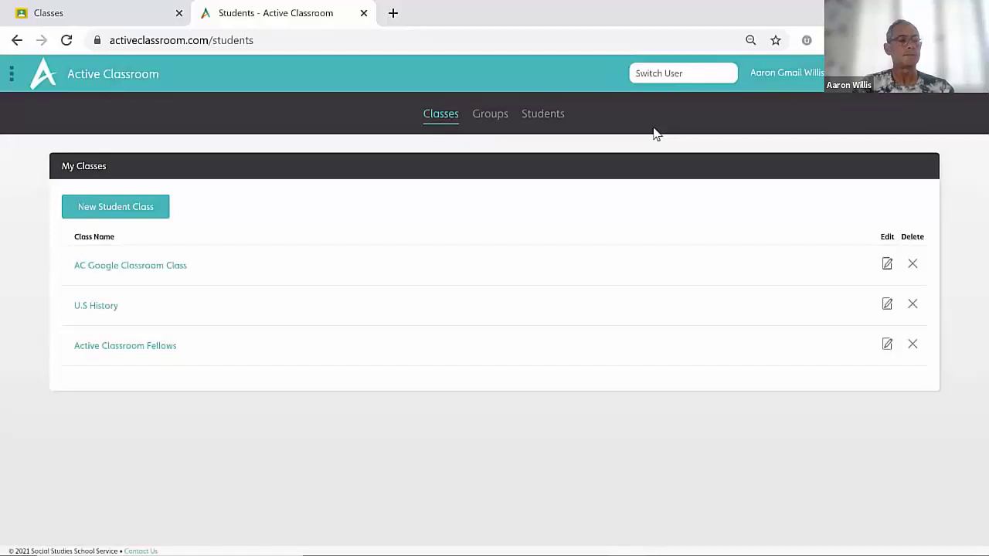
pyautogui.click(111, 7)
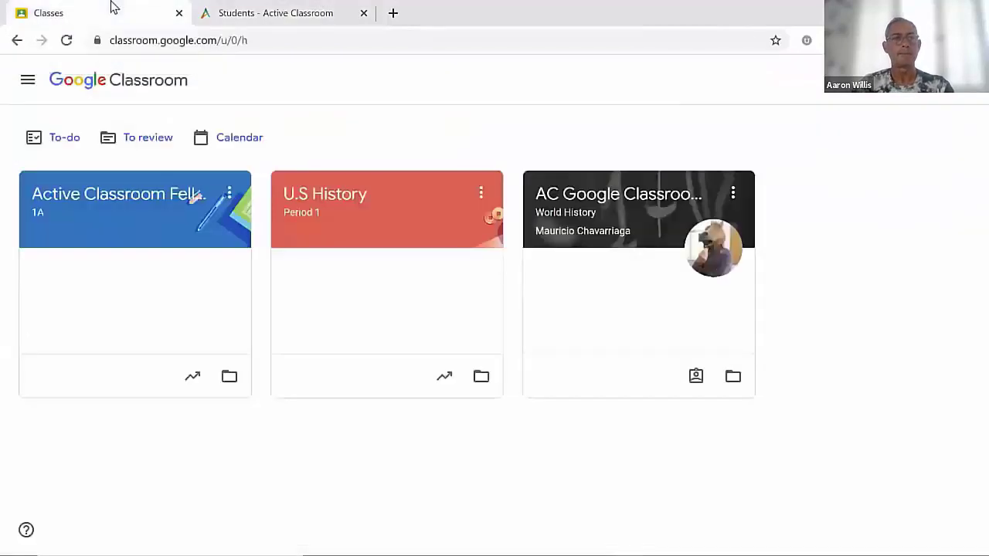
# Step: Open the Active Classroom Fellows class in Google Classroom and view its gradebook
pyautogui.click(147, 226)
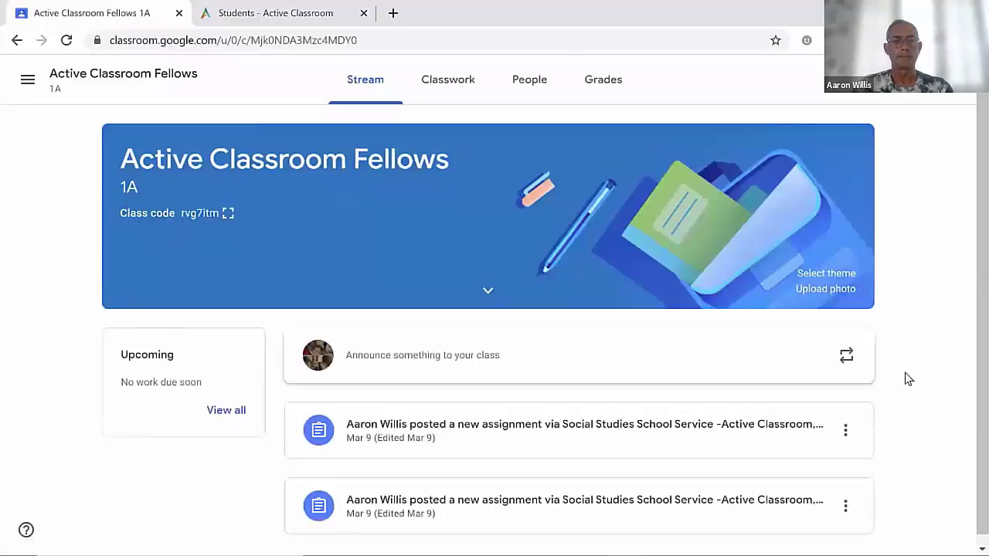
pyautogui.click(607, 84)
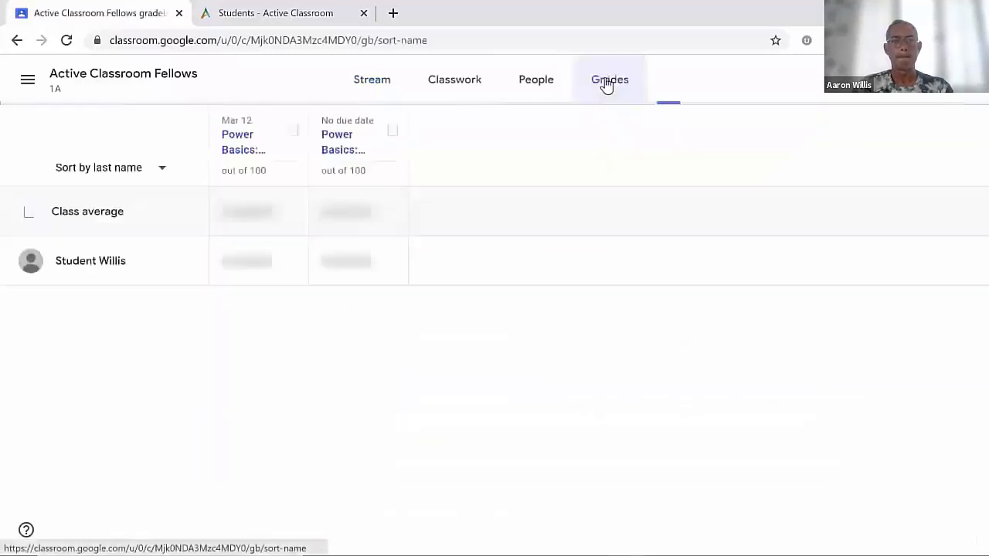
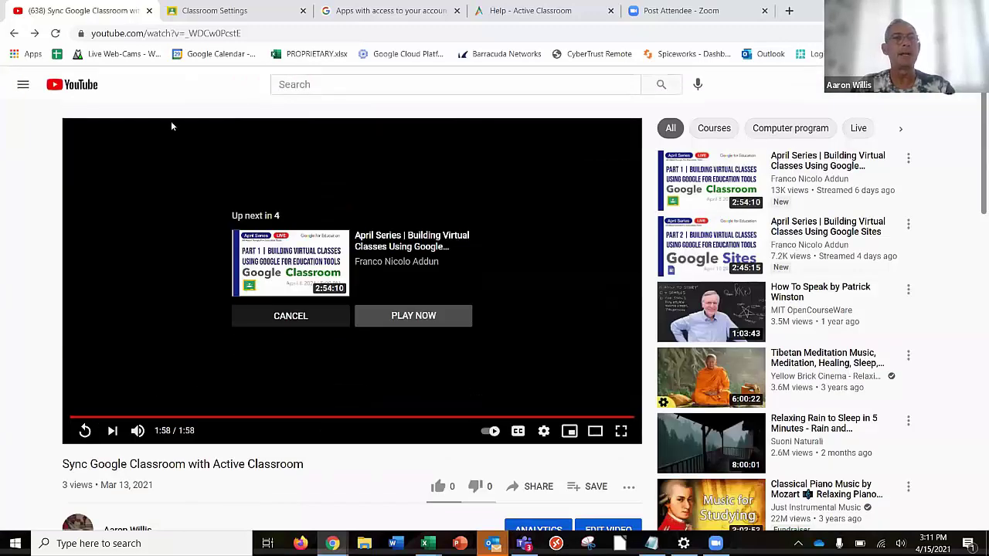
# Step: Close the finished YouTube video and go from the Google Classroom settings to the classes page
pyautogui.click(150, 12)
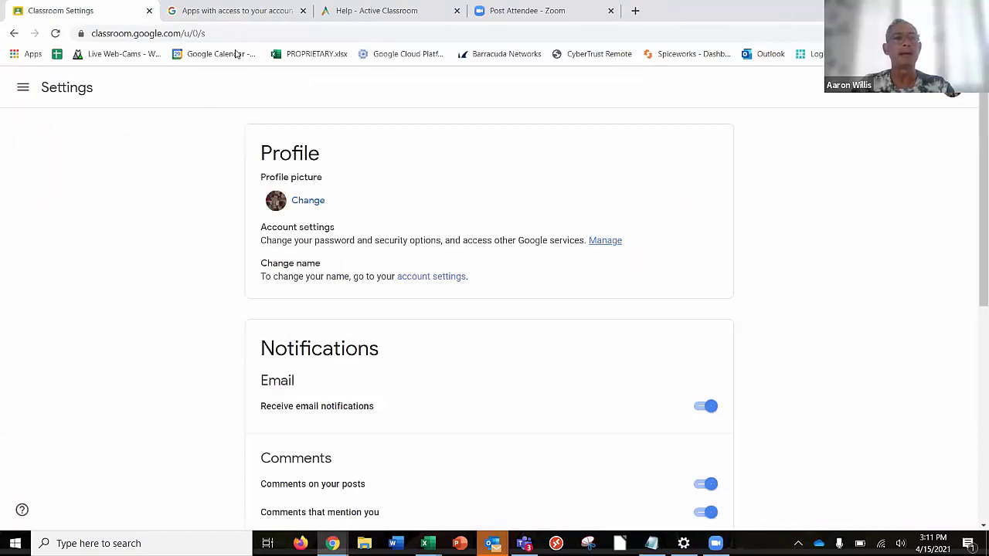
pyautogui.click(23, 88)
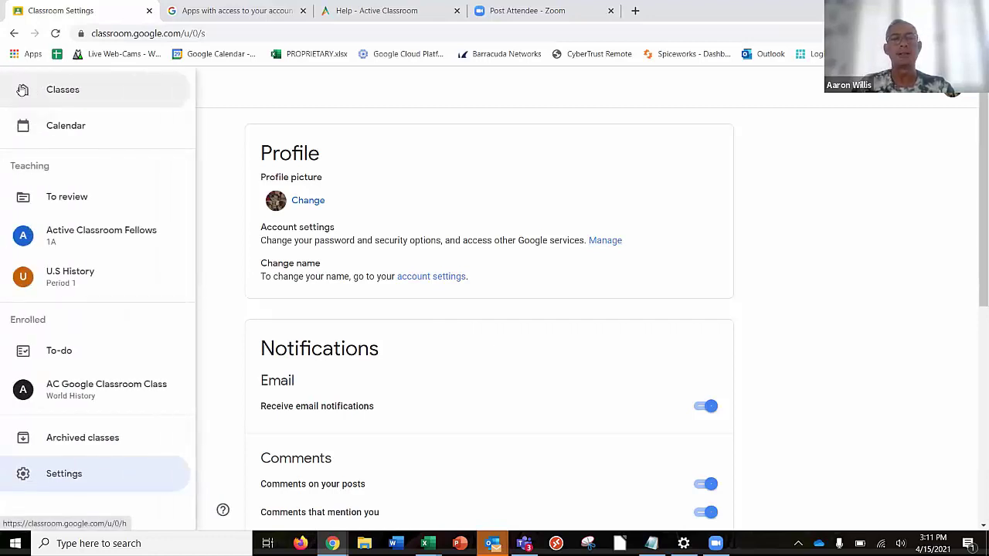
pyautogui.click(66, 95)
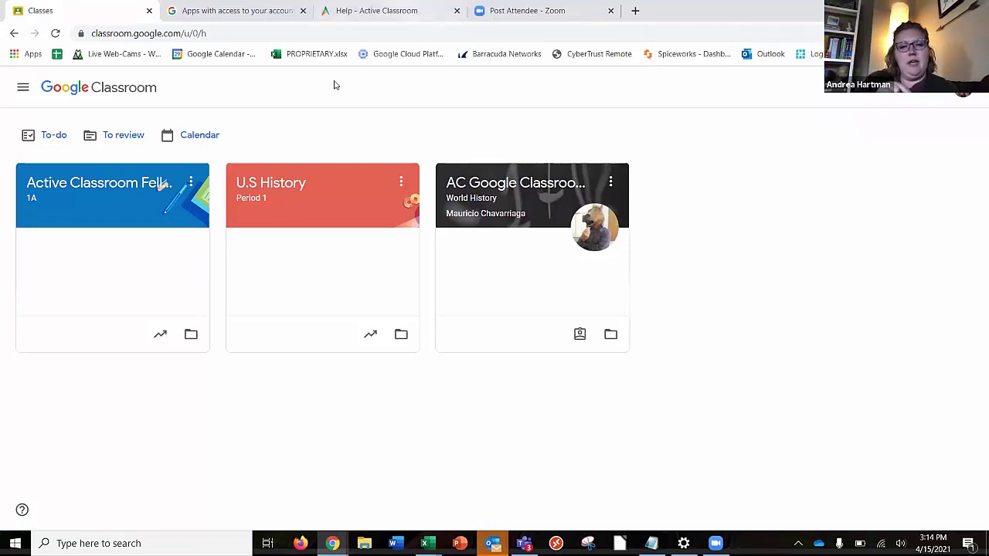
# Step: Switch to Active Classroom, leave the Help page for the home page, and open the class list in Manage Students
pyautogui.click(376, 11)
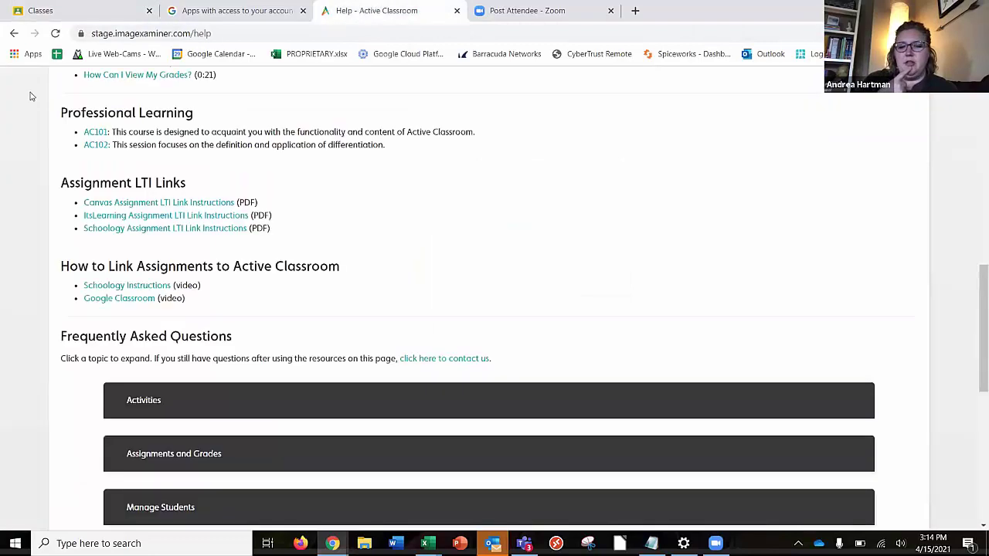
pyautogui.scroll(10, 44, 134)
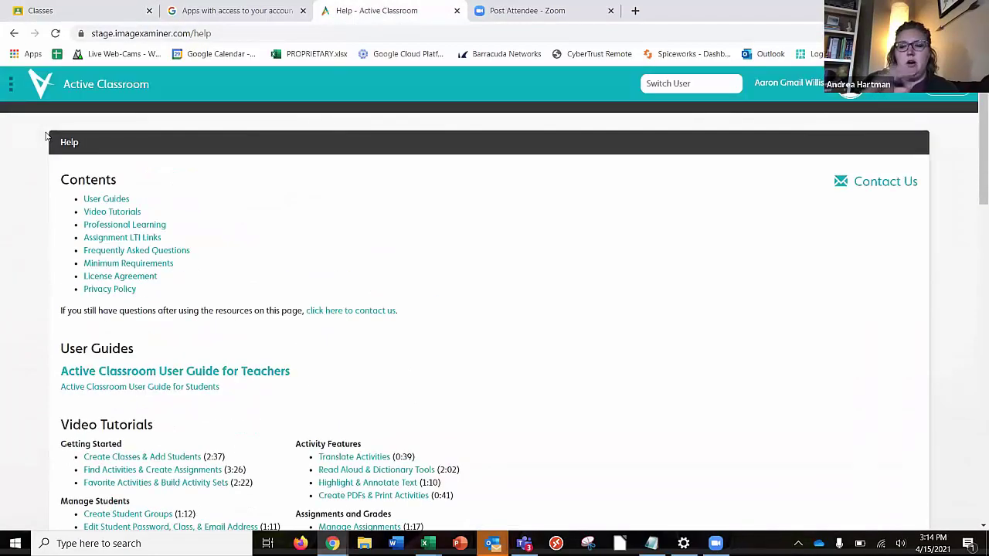
pyautogui.click(35, 89)
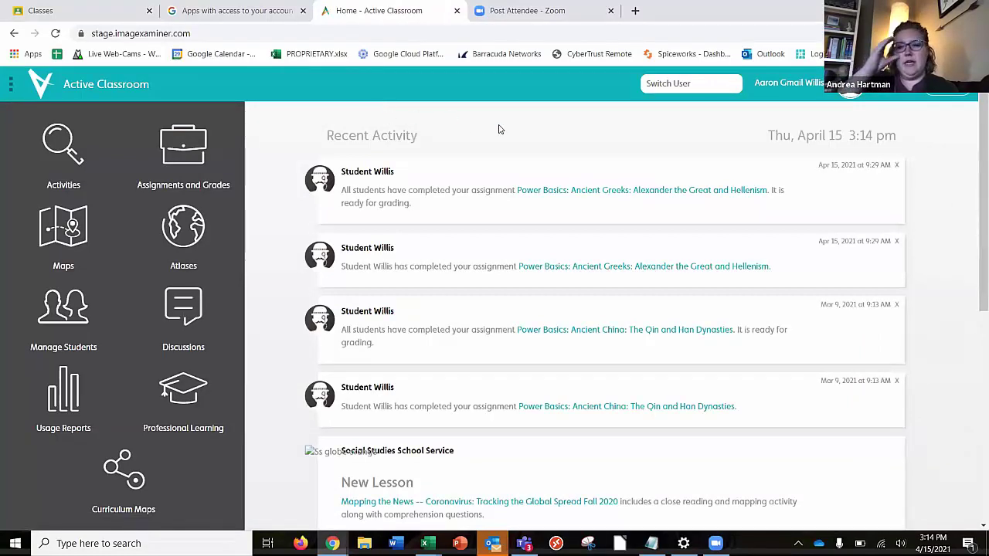
pyautogui.click(67, 316)
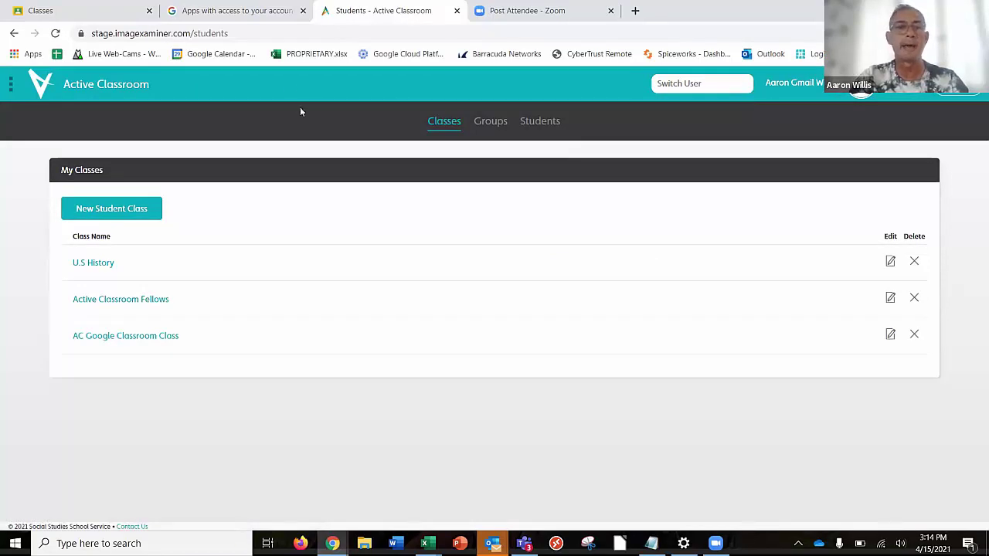
# Step: Delete the U.S History, Active Classroom Fellows and AC Google Classroom Class classes from My Classes
pyautogui.click(913, 264)
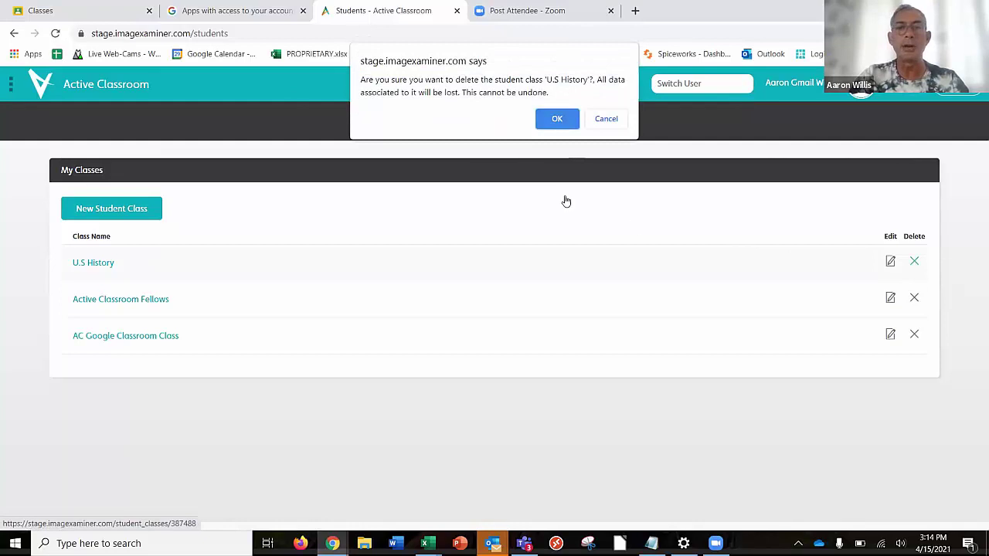
pyautogui.click(557, 122)
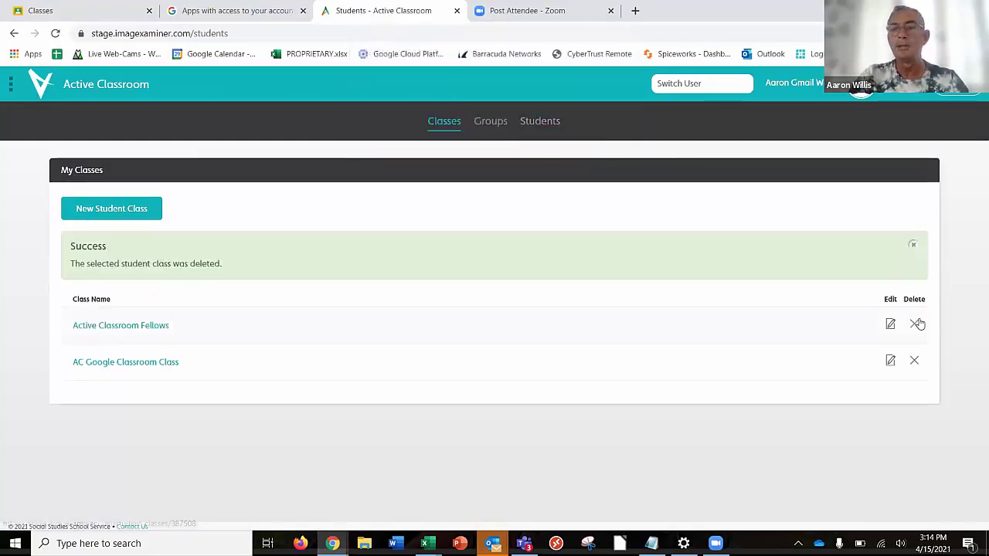
pyautogui.click(916, 326)
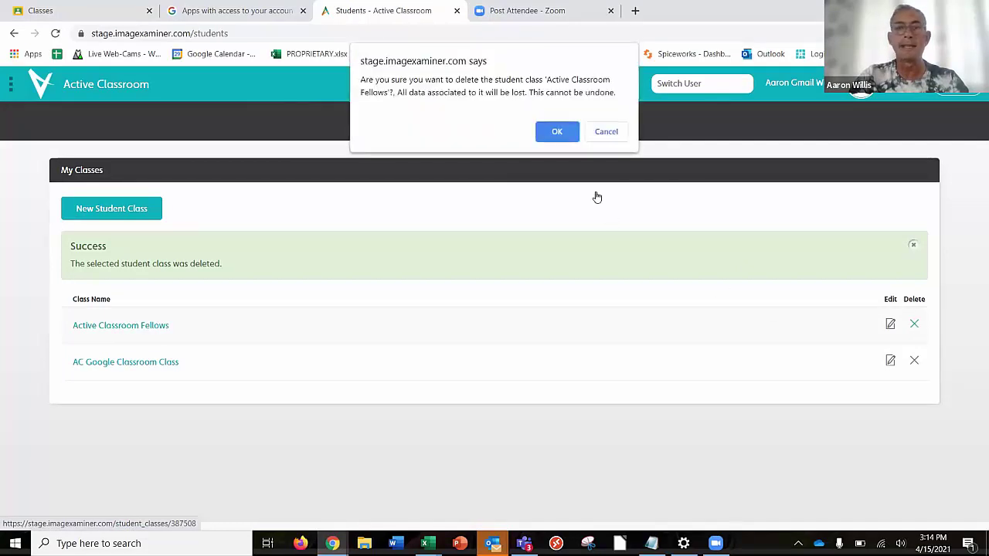
pyautogui.click(560, 132)
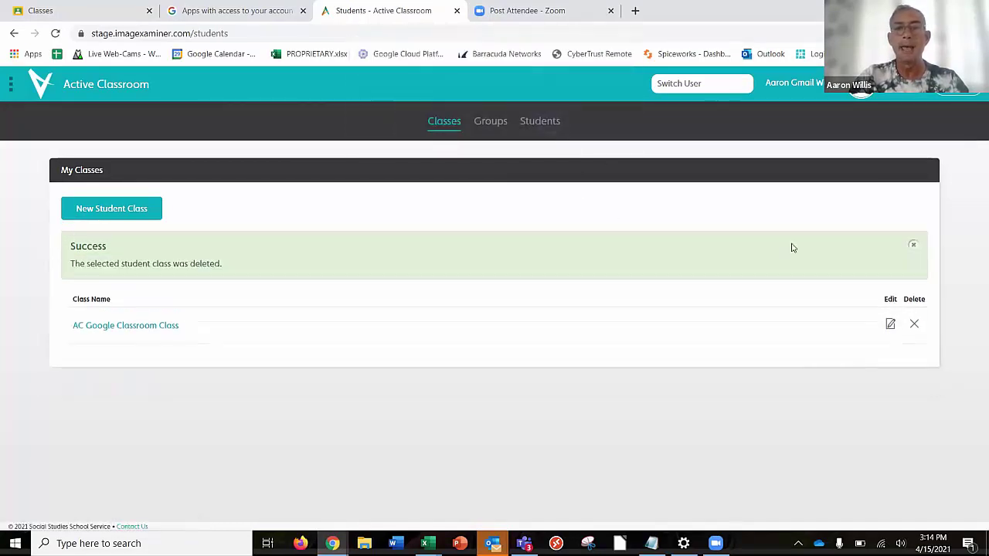
pyautogui.click(917, 327)
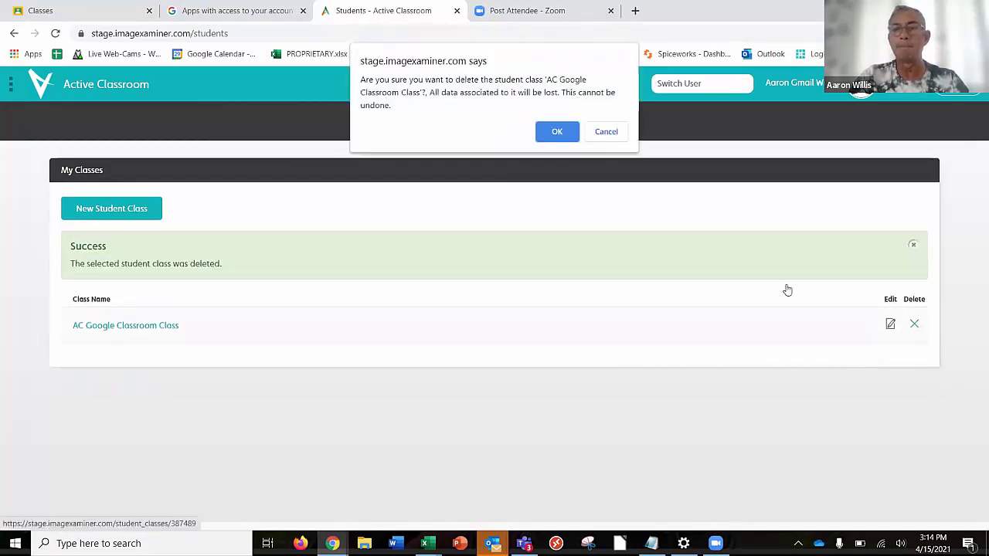
pyautogui.click(559, 132)
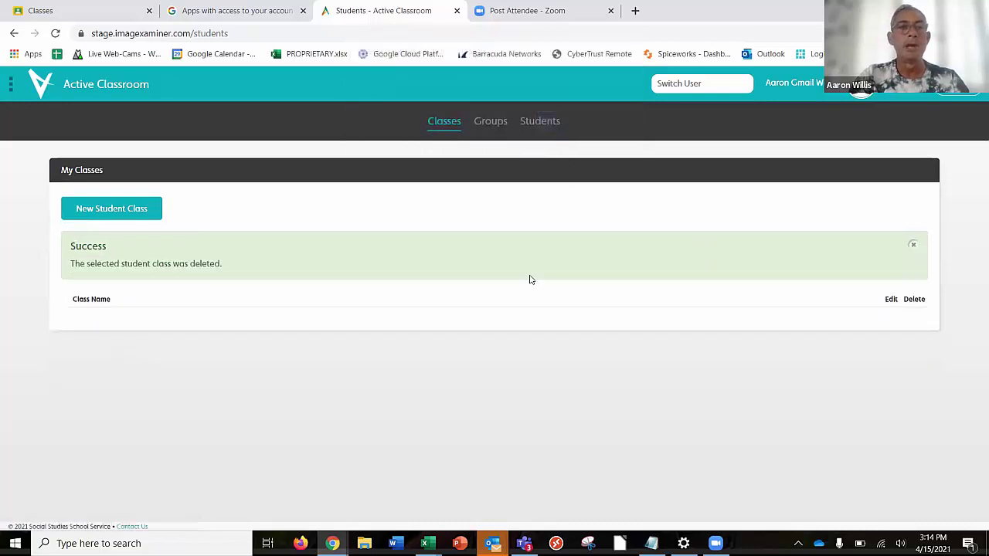
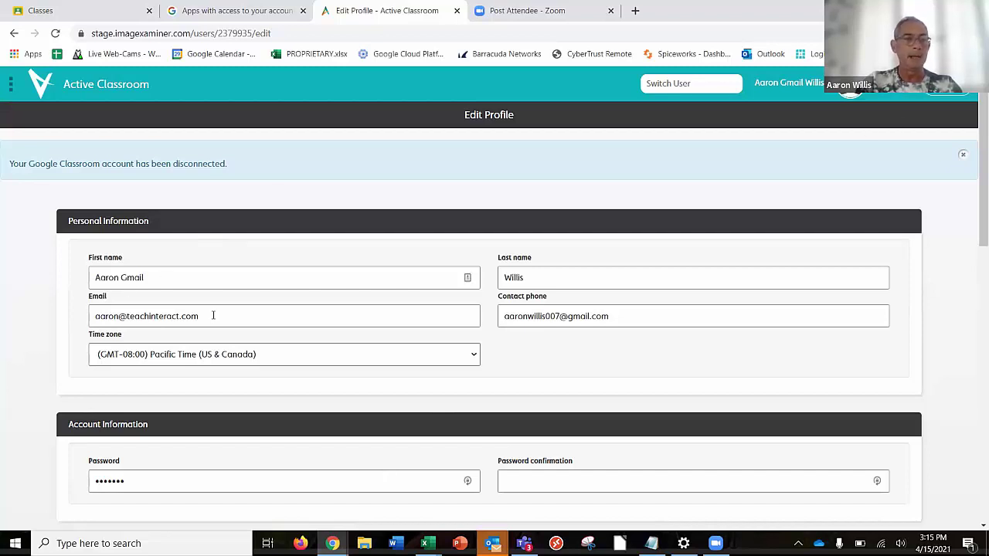
# Step: Start connecting the profile to Google Classroom with the teacher's personal Google account, continuing past the unverified-app warning to imagexaminer.com
pyautogui.scroll(-5, 194, 392)
pyautogui.scroll(-3, 194, 395)
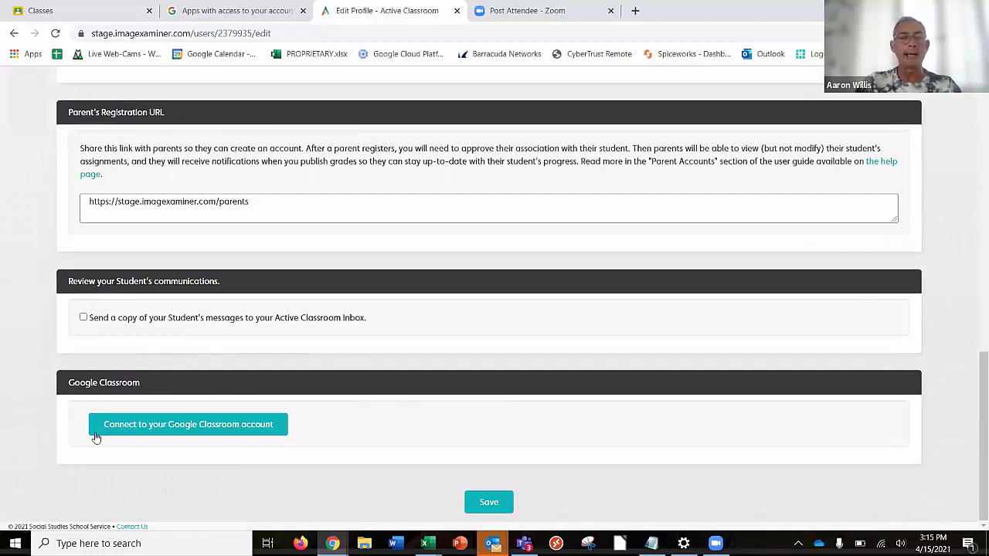
pyautogui.click(226, 431)
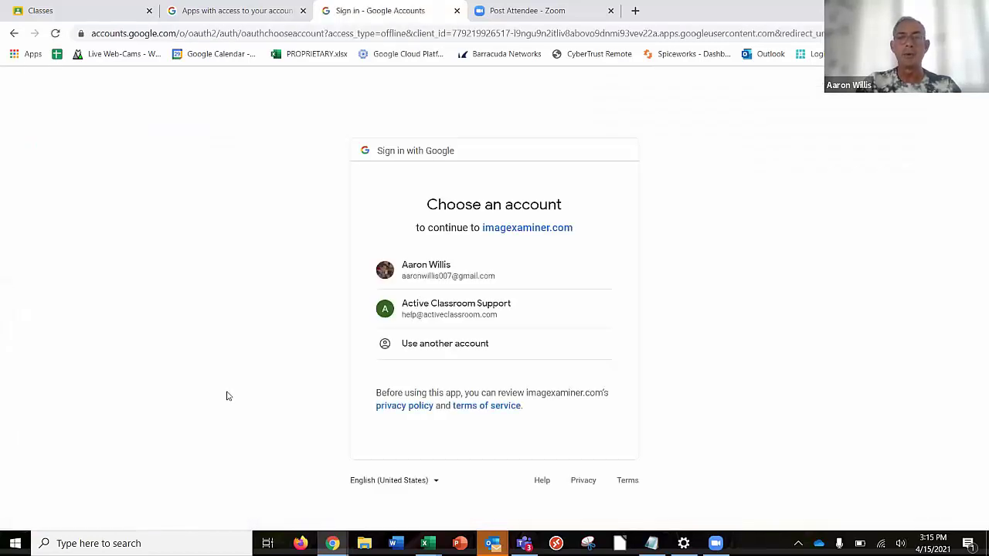
pyautogui.click(445, 271)
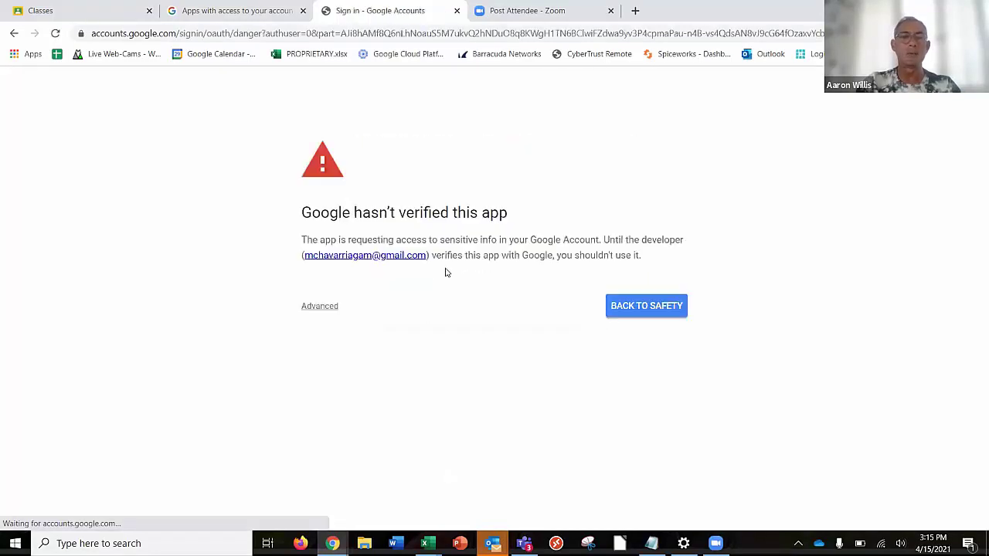
pyautogui.click(324, 308)
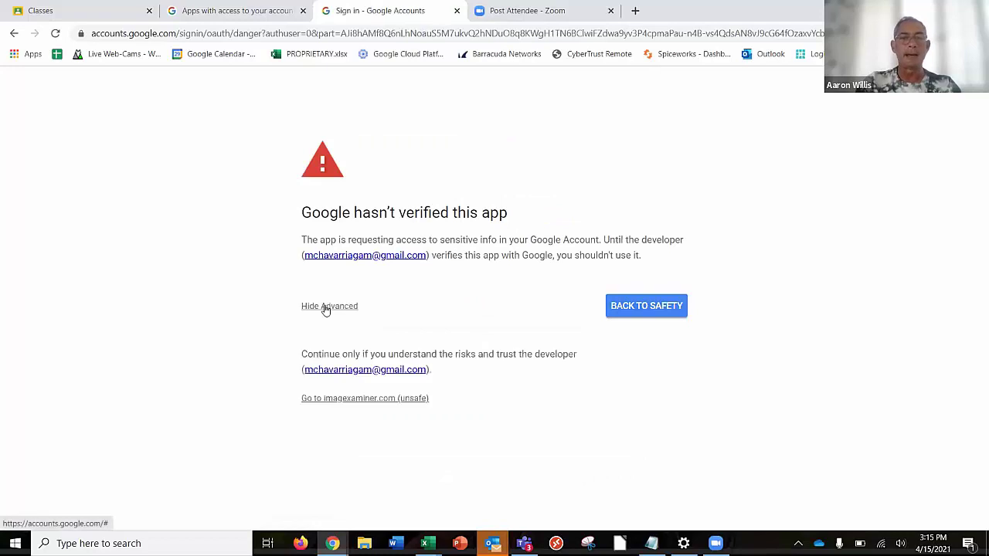
pyautogui.click(381, 399)
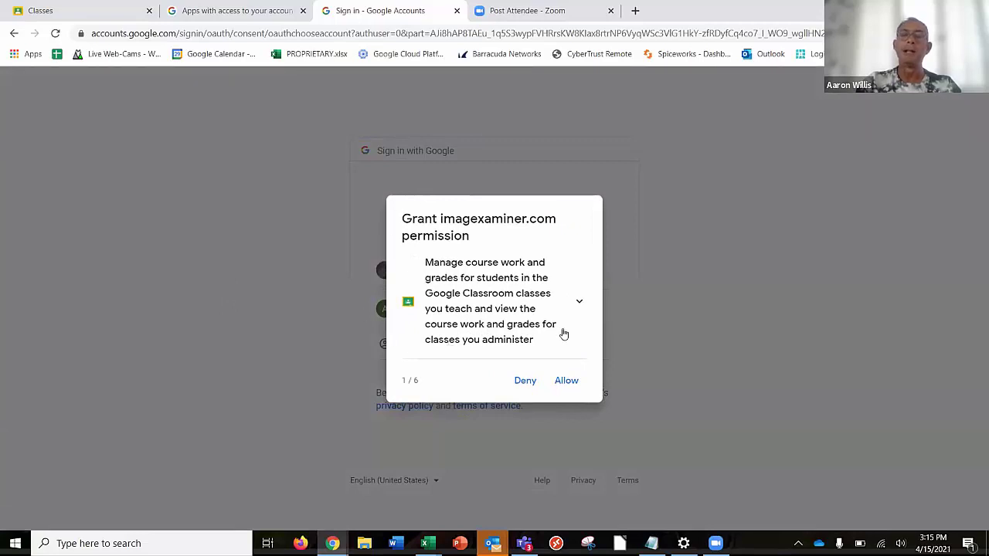
# Step: Grant imagexaminer.com all six requested permissions for Google Classroom course work, grades, email addresses, rosters and classes
pyautogui.click(571, 386)
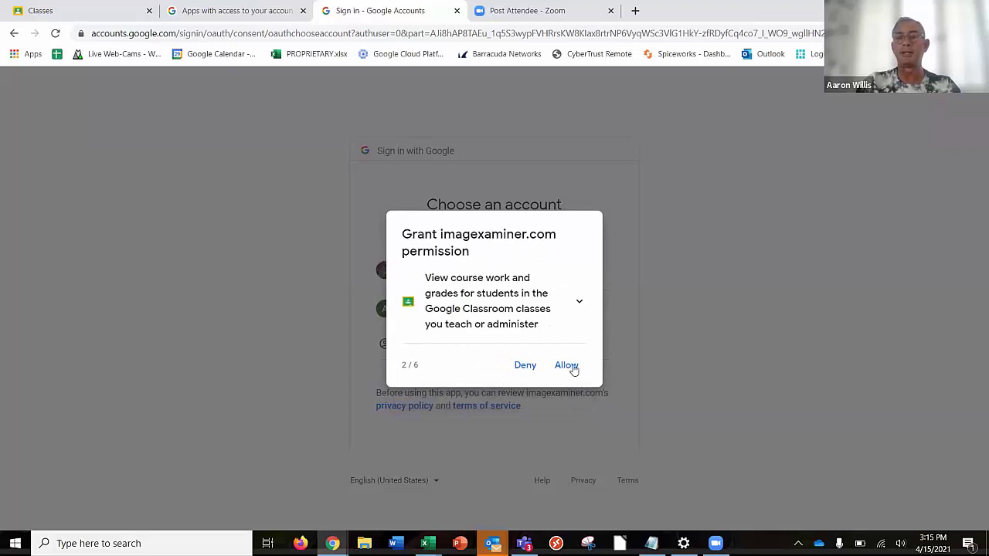
pyautogui.click(566, 366)
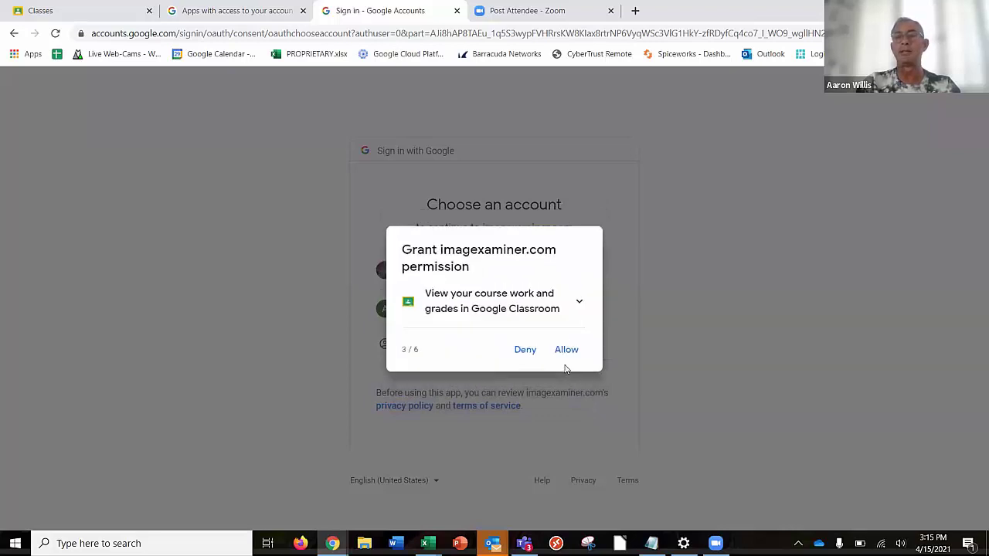
pyautogui.click(566, 351)
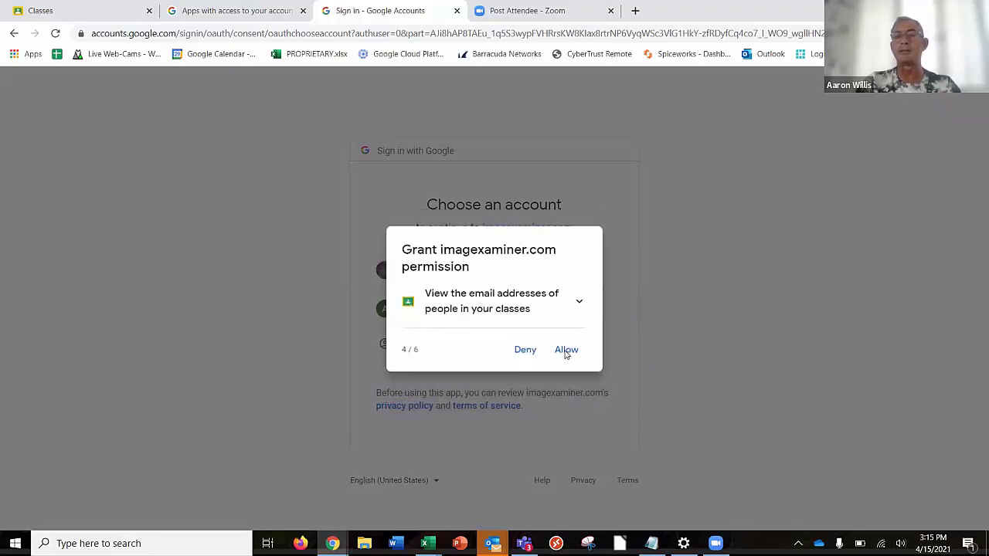
pyautogui.click(567, 352)
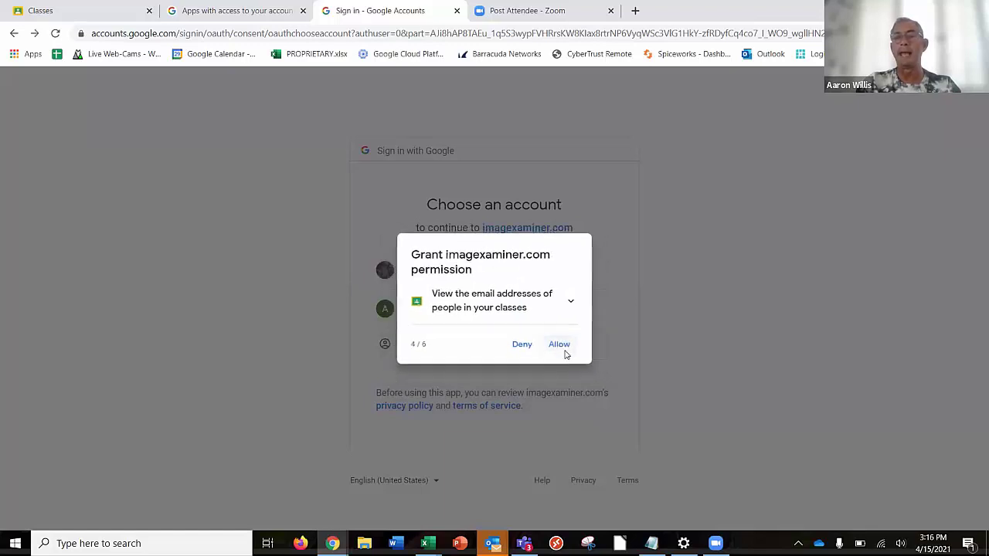
pyautogui.click(566, 352)
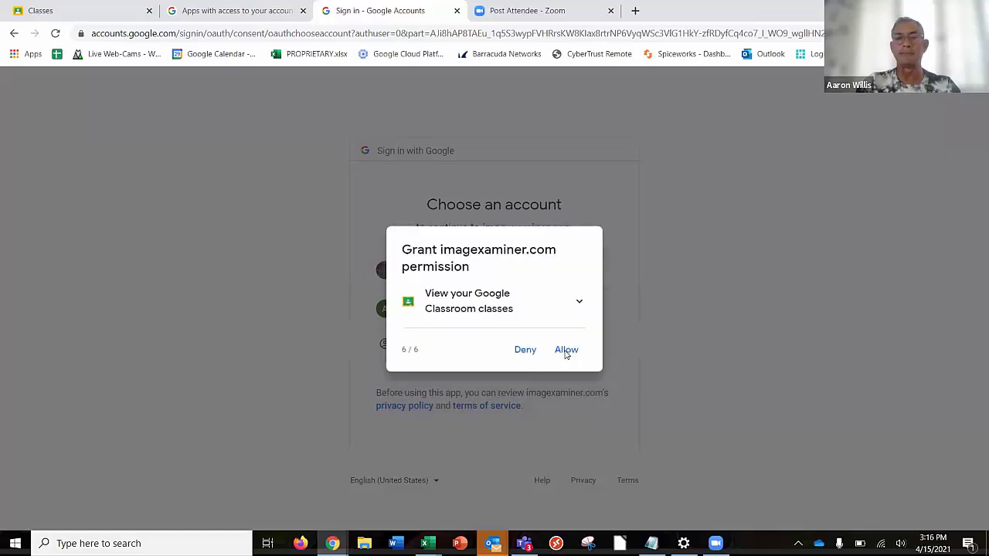
pyautogui.click(565, 352)
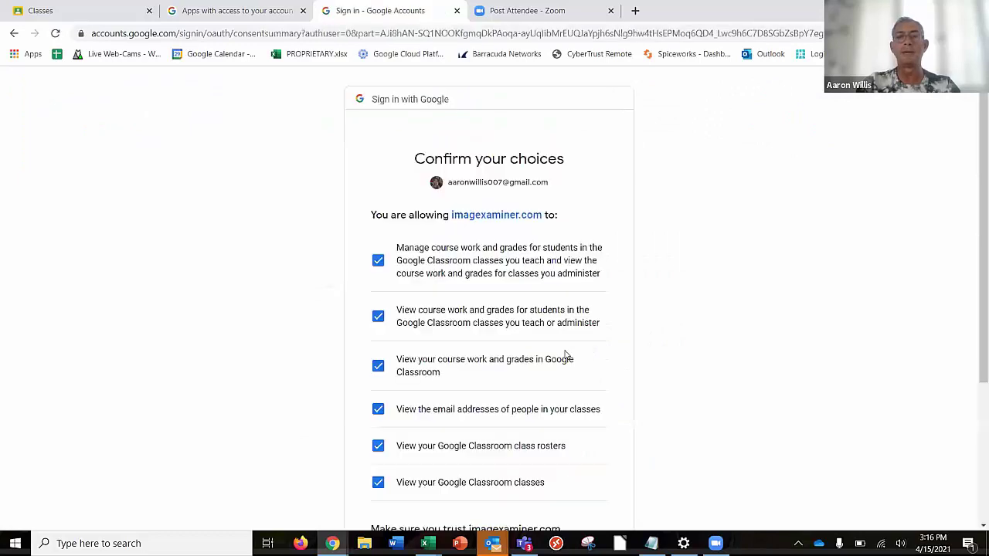
# Step: Review the checked Google Classroom permissions for imagexaminer.com and give final consent
pyautogui.scroll(-1, 685, 378)
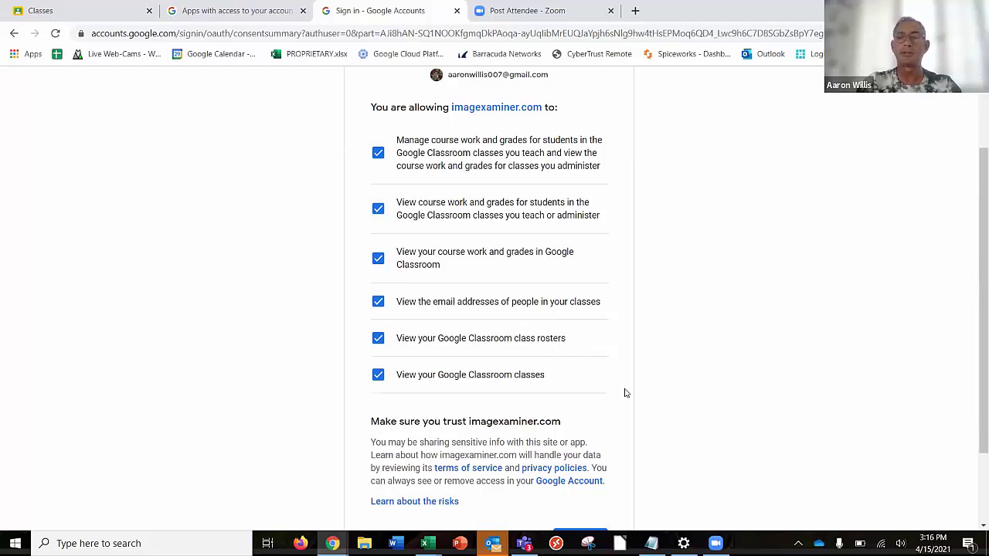
pyautogui.scroll(-2, 626, 394)
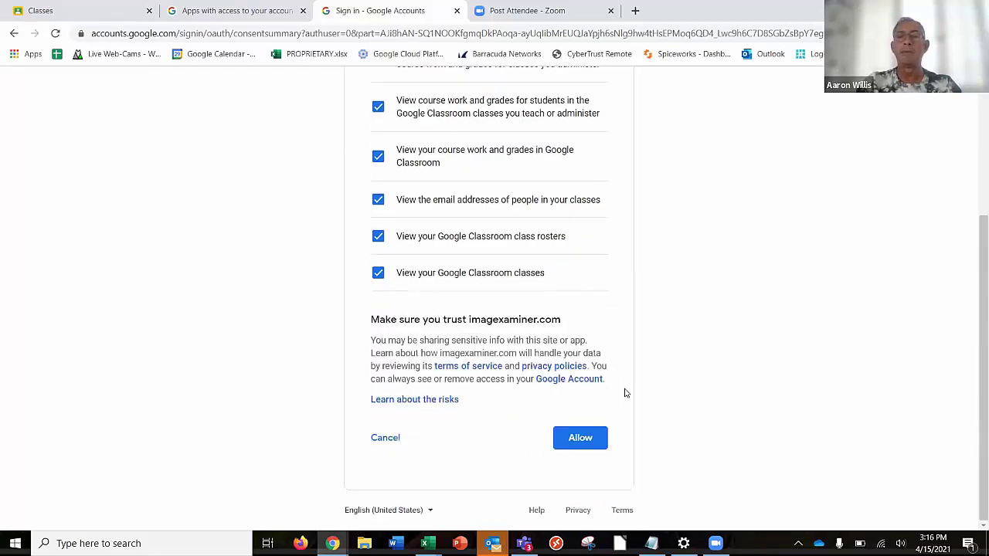
pyautogui.click(590, 439)
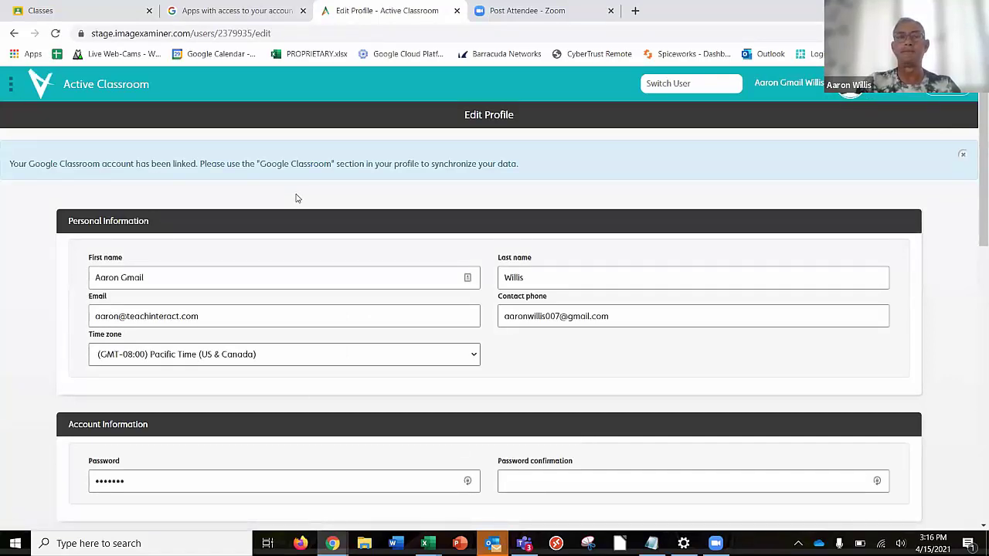
# Step: Check the class list in Manage Students, and return to the Google Classroom section of the profile
pyautogui.click(11, 87)
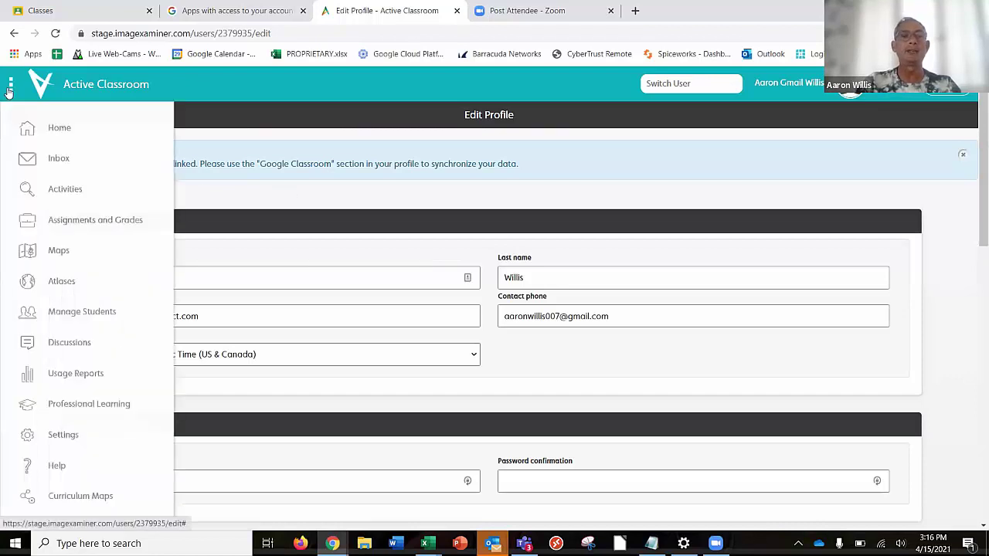
pyautogui.click(71, 311)
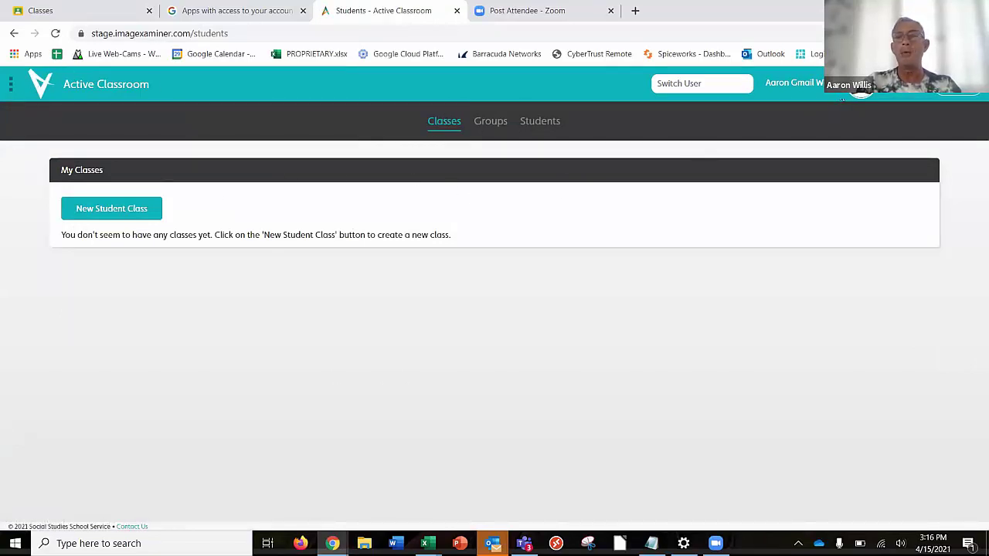
pyautogui.click(844, 95)
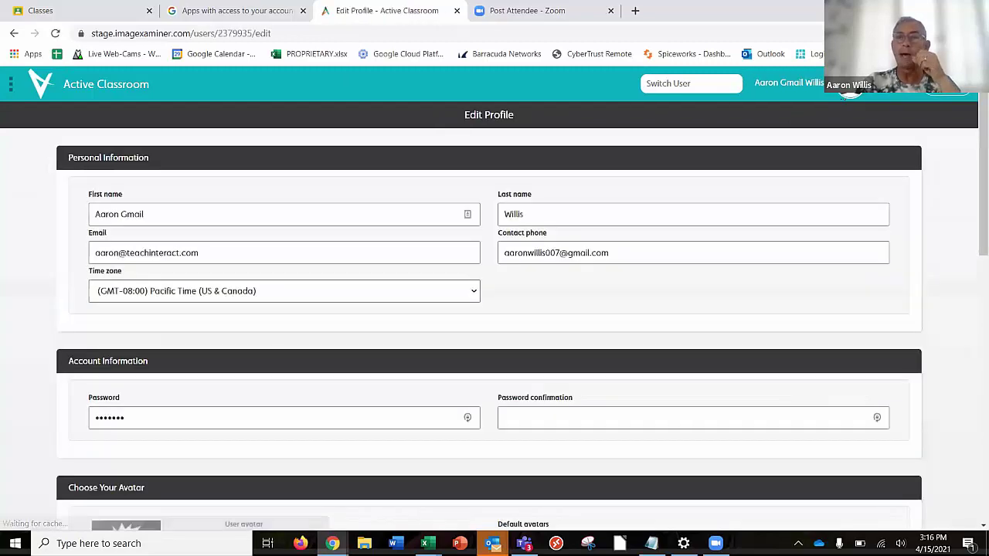
pyautogui.scroll(-9, 217, 248)
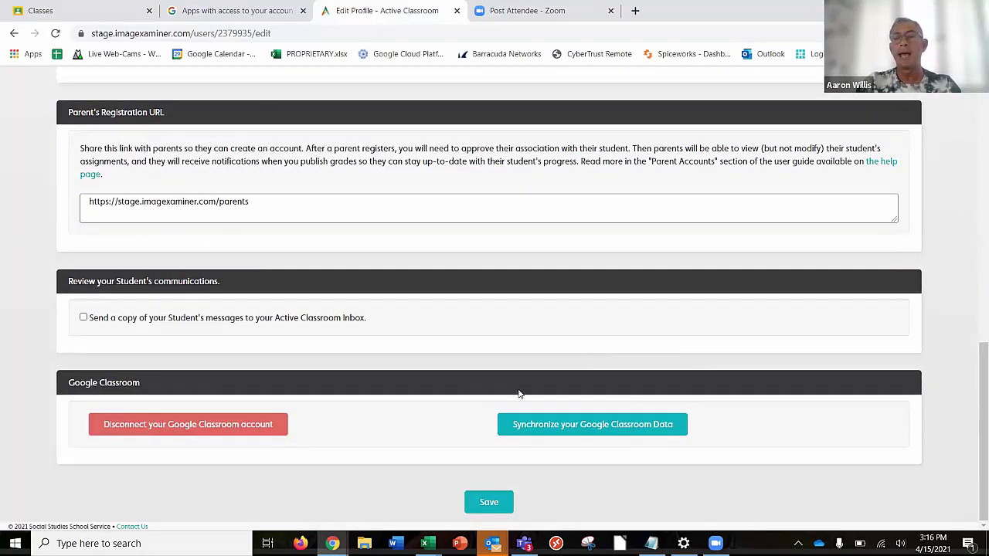
# Step: Synchronize the Google Classroom data with the Active Classroom profile and dismiss the numeric grades notice
pyautogui.click(627, 429)
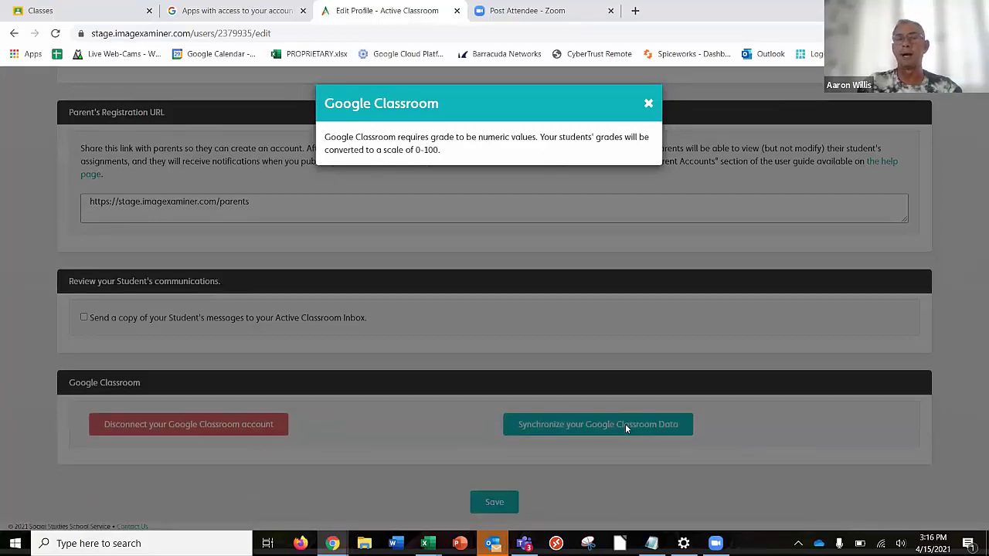
pyautogui.click(649, 104)
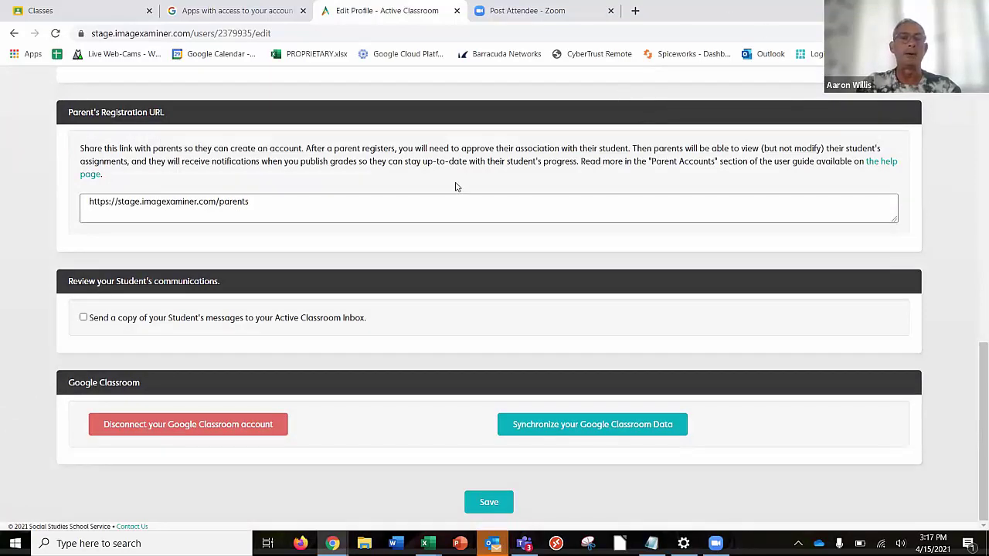
# Step: Check the synchronized class list in Manage Students and look at the members of the Active Classroom Fellows class
pyautogui.scroll(15, 538, 213)
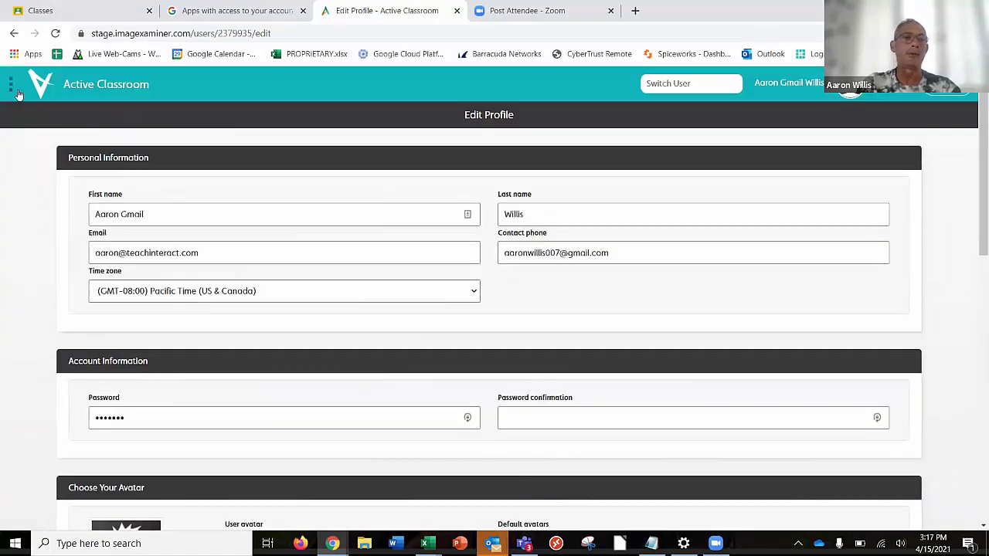
pyautogui.click(11, 85)
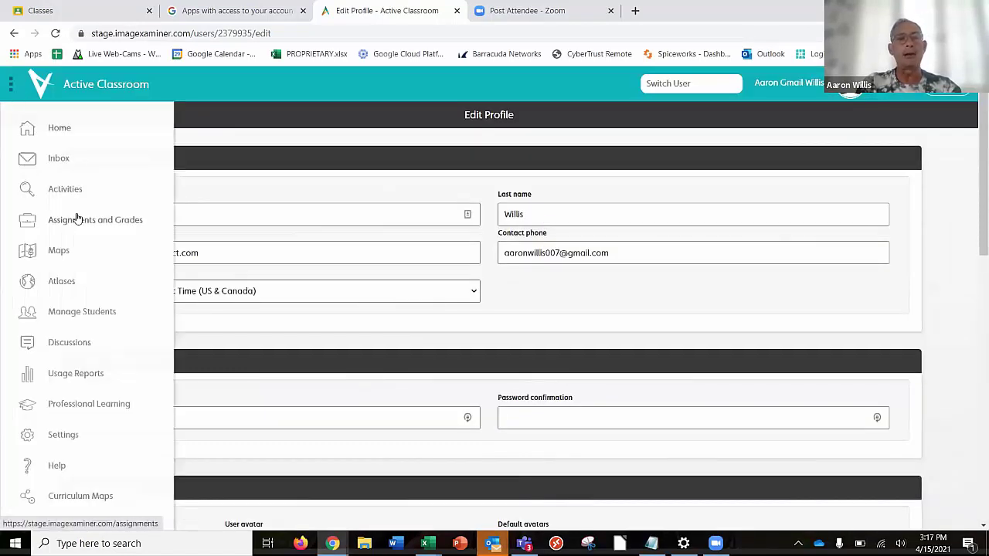
pyautogui.click(65, 313)
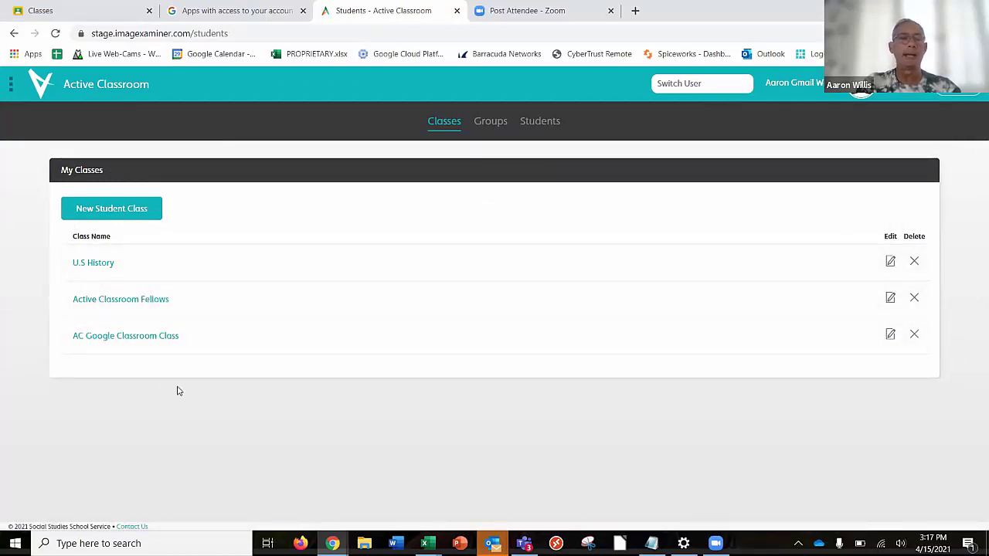
pyautogui.click(140, 306)
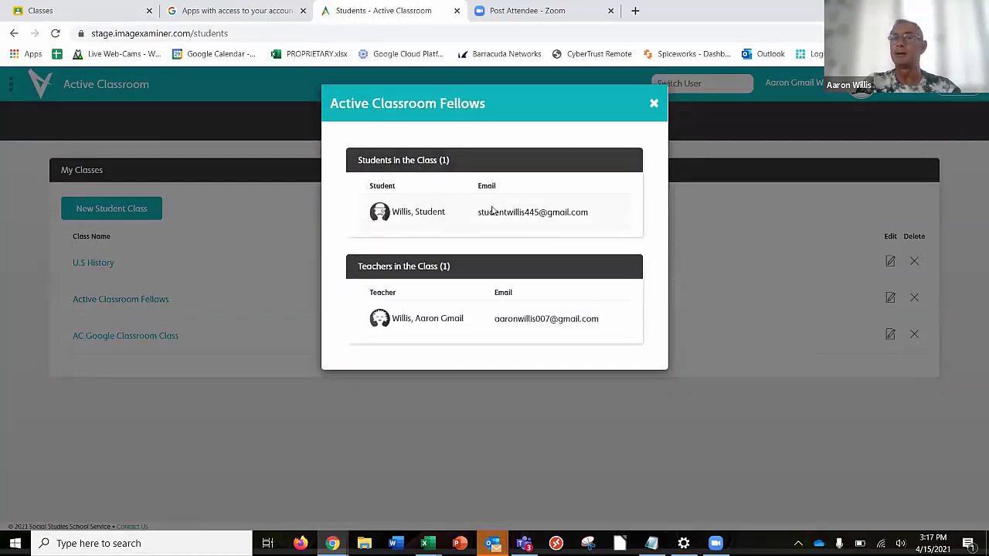
pyautogui.click(654, 106)
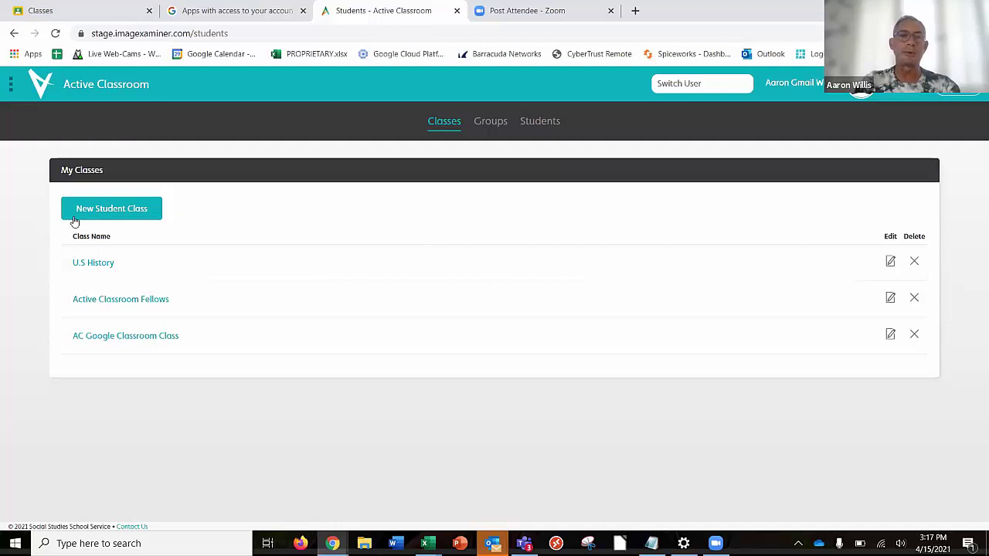
# Step: In Activities, remove the Contemporary Native American Experiences filter and search for "power basics"
pyautogui.click(9, 85)
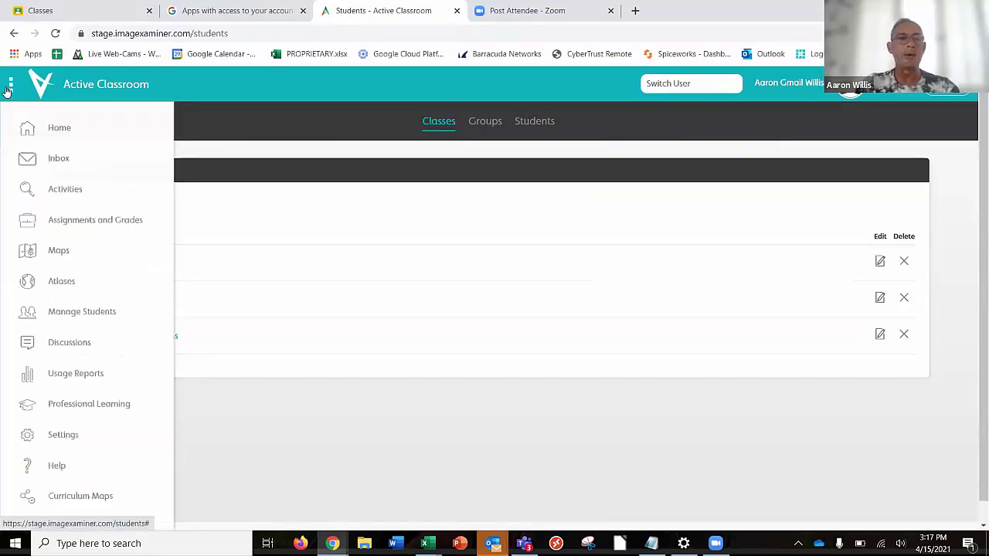
pyautogui.click(65, 190)
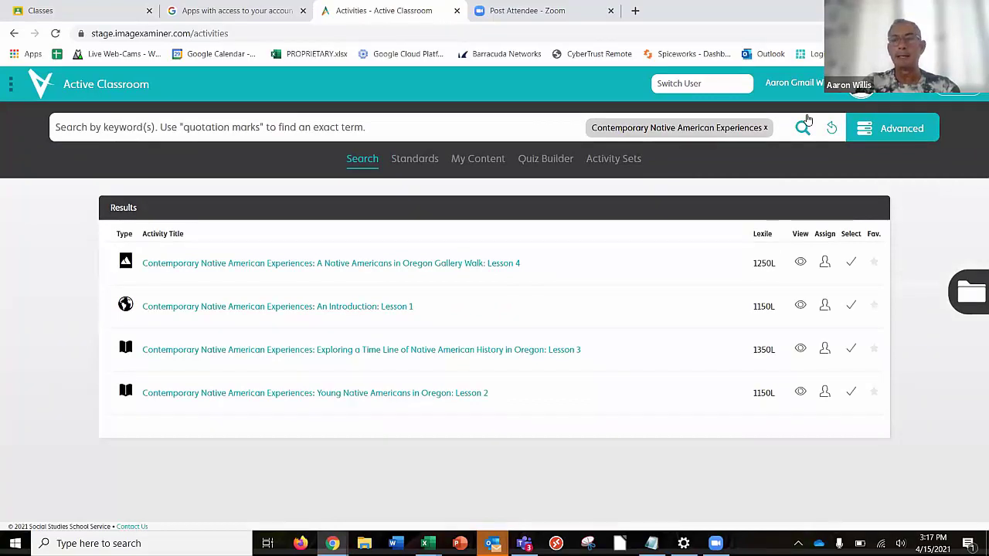
pyautogui.click(766, 127)
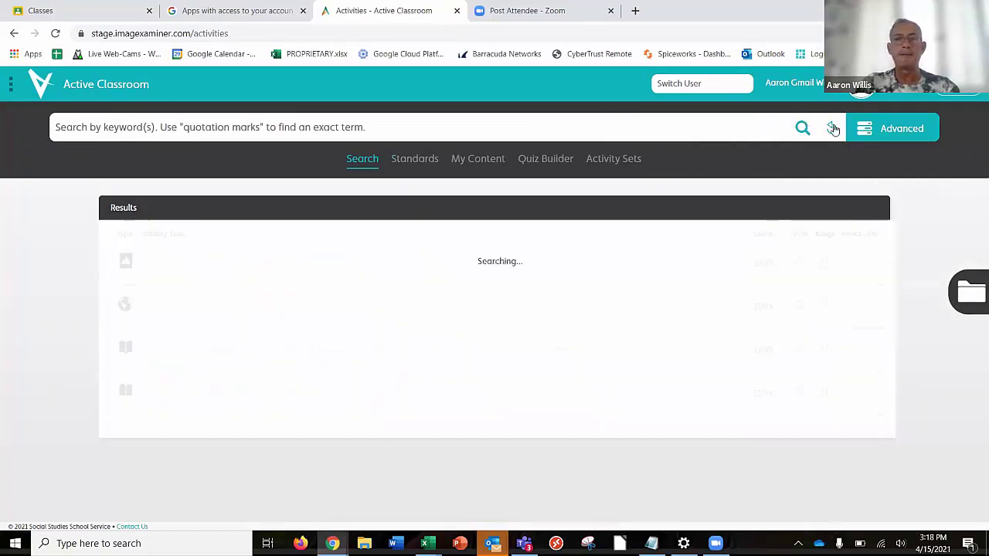
pyautogui.click(71, 131)
pyautogui.write('power basics')
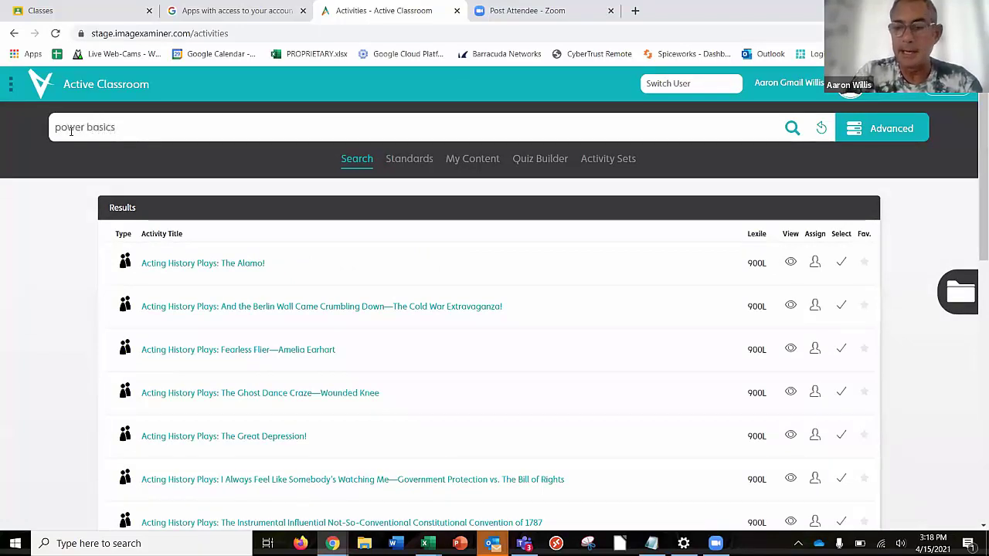
pyautogui.press('Return')
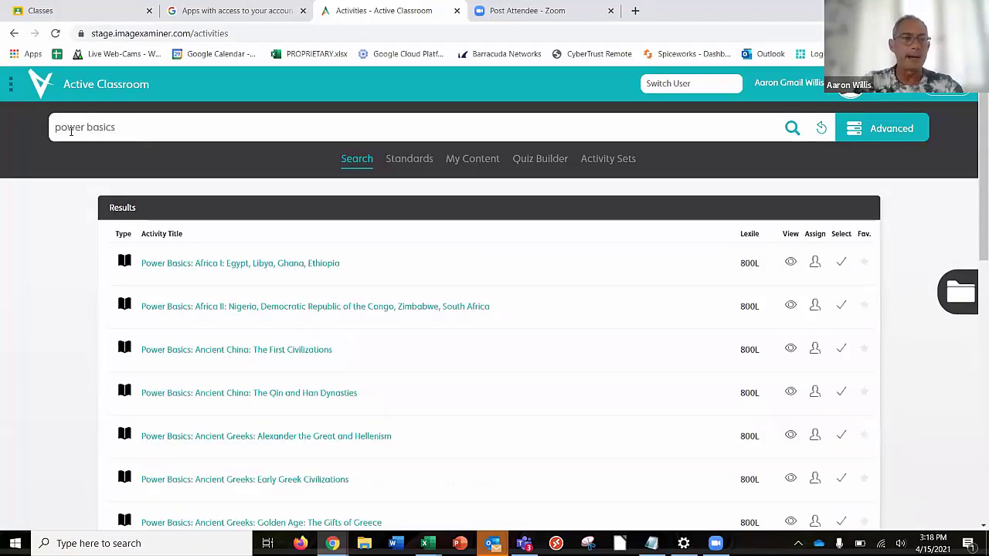
# Step: Start an assignment from Power Basics: Between the Wars: The Rise of Dictators in Europe, including only the Italy and Mussolini reading
pyautogui.scroll(-9, 349, 316)
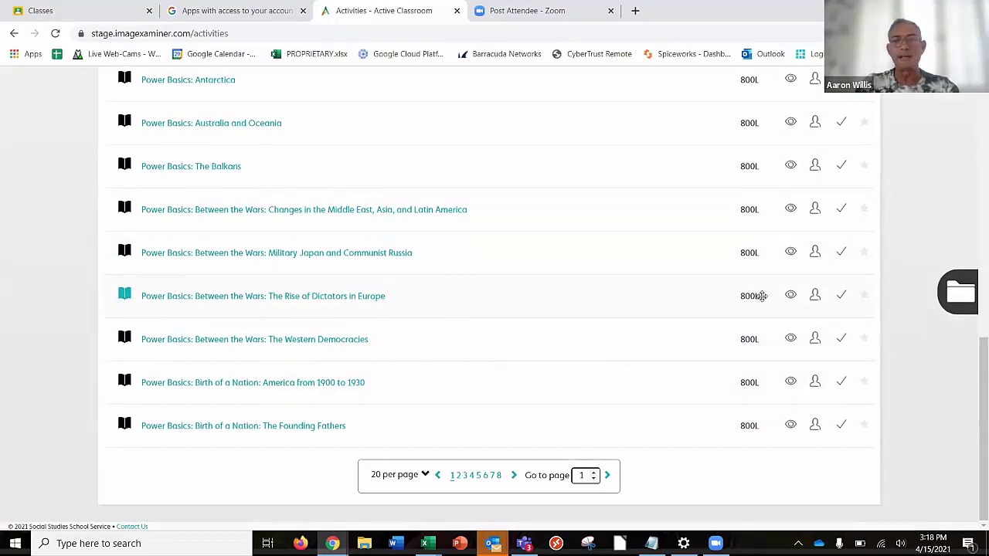
pyautogui.click(816, 296)
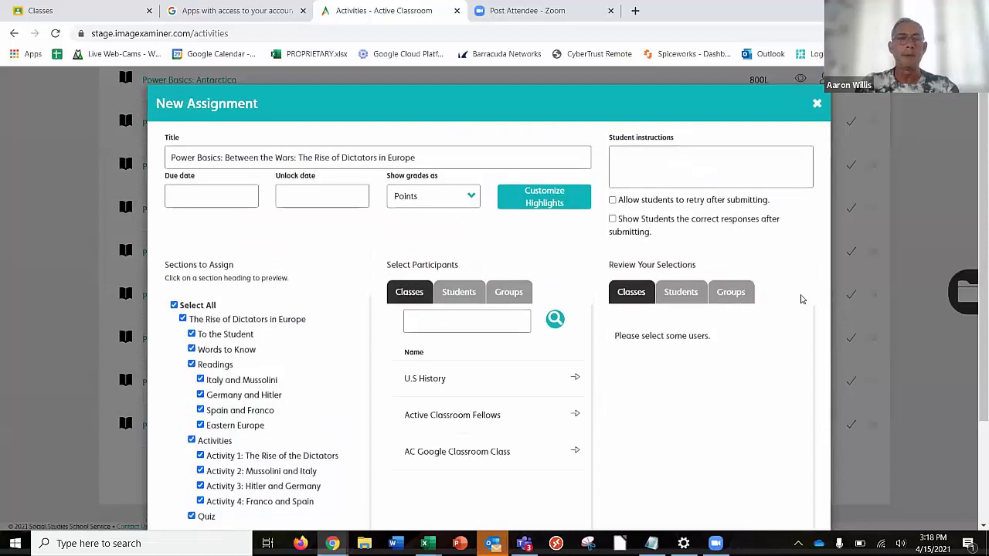
pyautogui.click(174, 306)
pyautogui.scroll(-1, 307, 317)
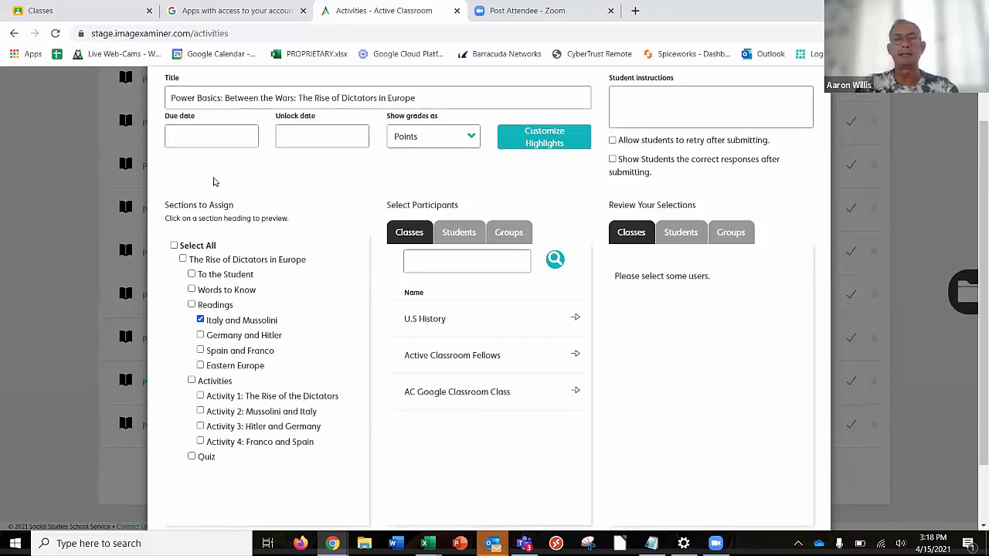
# Step: Set the assignment's due date to 04/17/2021 and its unlock date to 04/15/2021
pyautogui.click(179, 132)
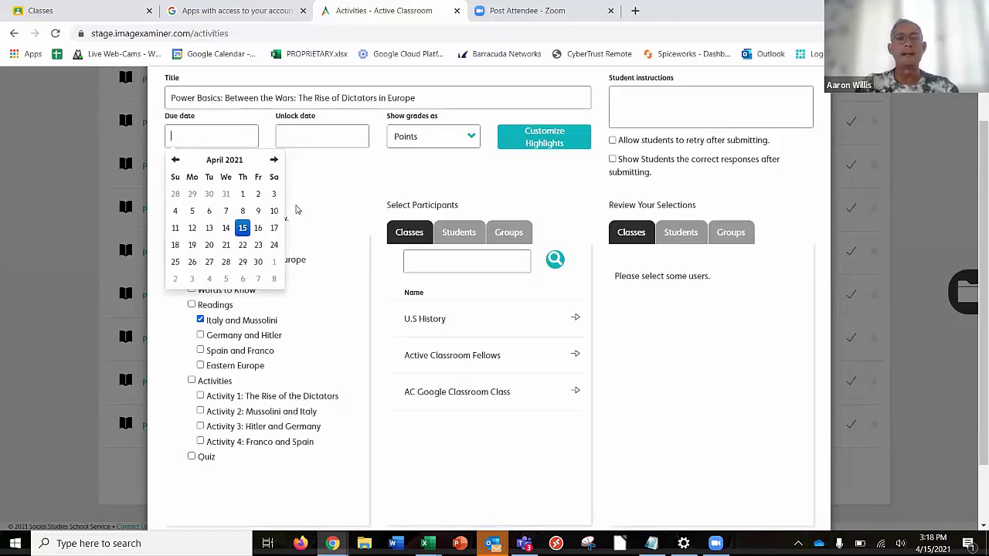
pyautogui.click(275, 228)
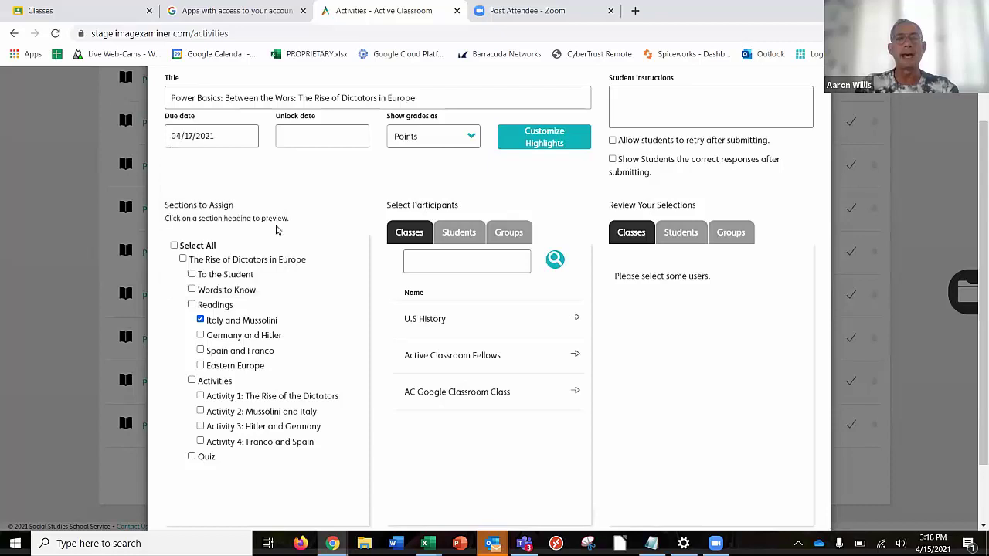
pyautogui.click(284, 137)
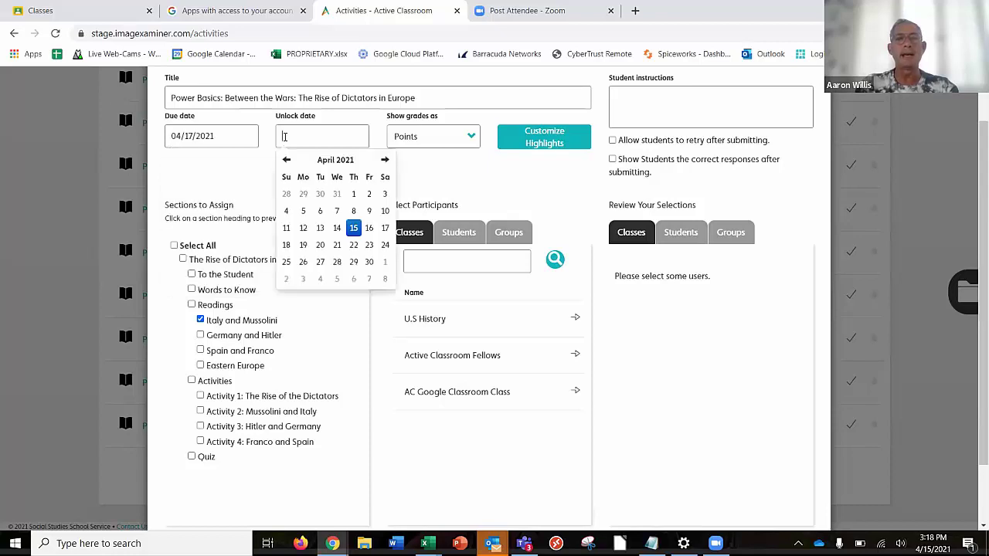
pyautogui.click(353, 228)
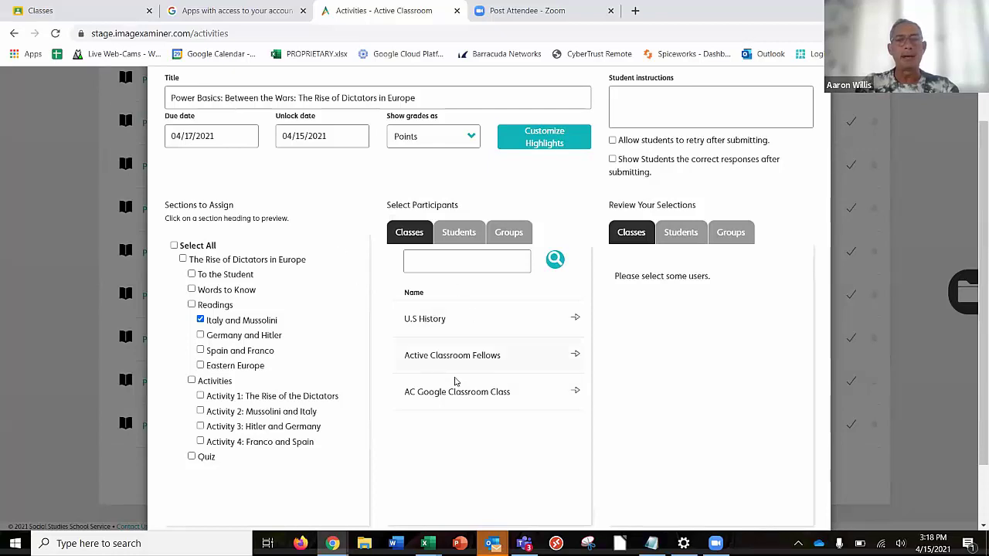
# Step: Assign it to the Active Classroom Fellows class with the student instructions "Here are the instructions in AC"
pyautogui.click(575, 357)
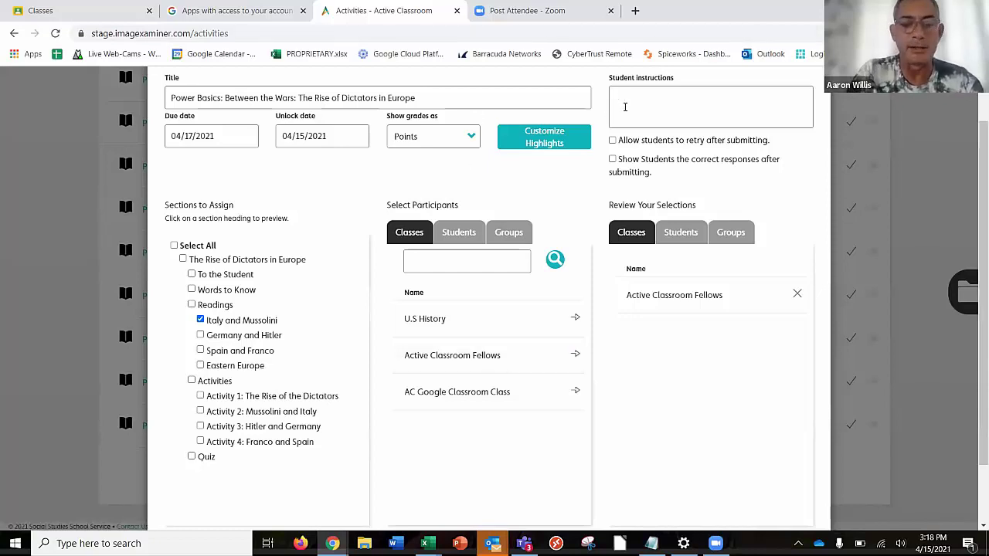
pyautogui.click(625, 107)
pyautogui.write('Here are te')
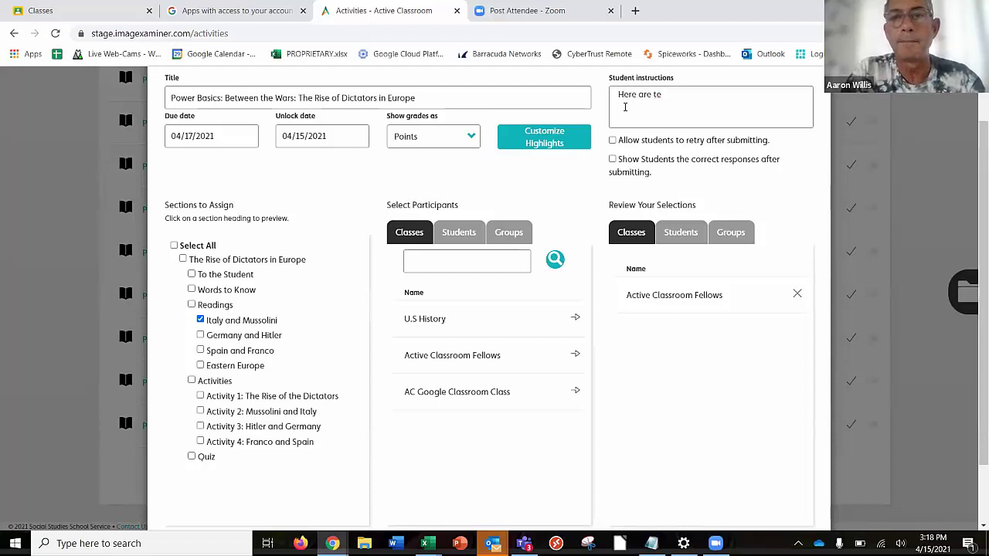
pyautogui.write('h ihe isnt')
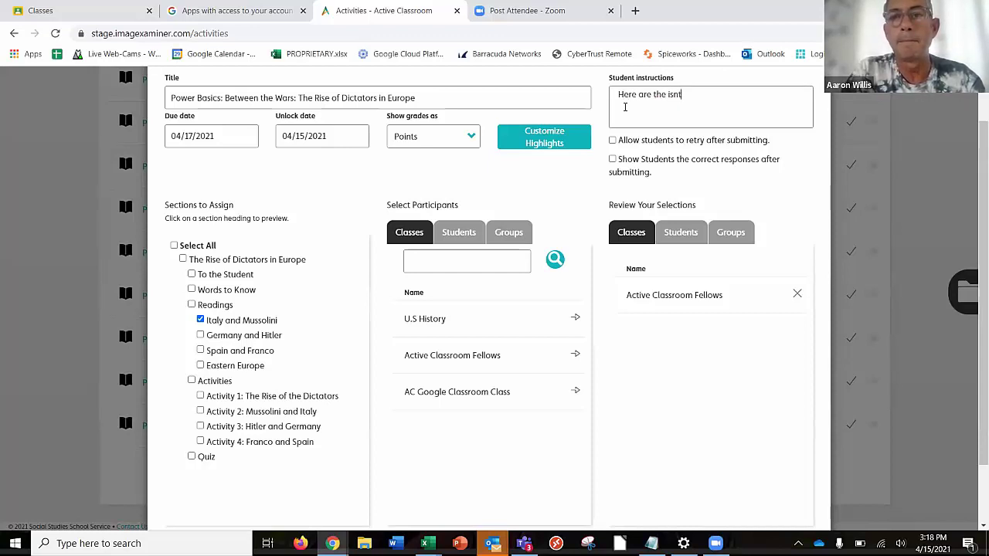
pyautogui.write('rructions in AC')
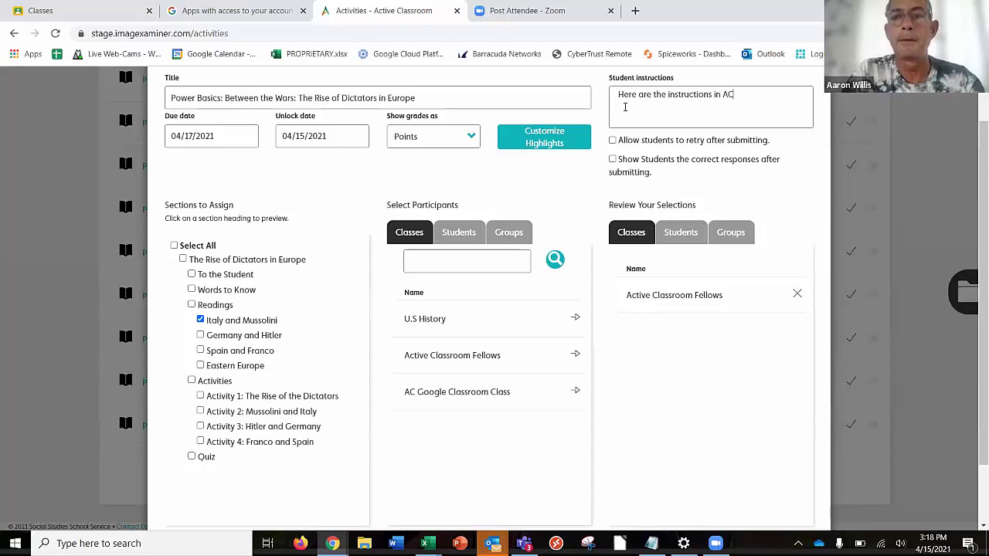
# Step: Save the new assignment and close the confirmation dialog
pyautogui.scroll(-2, 662, 303)
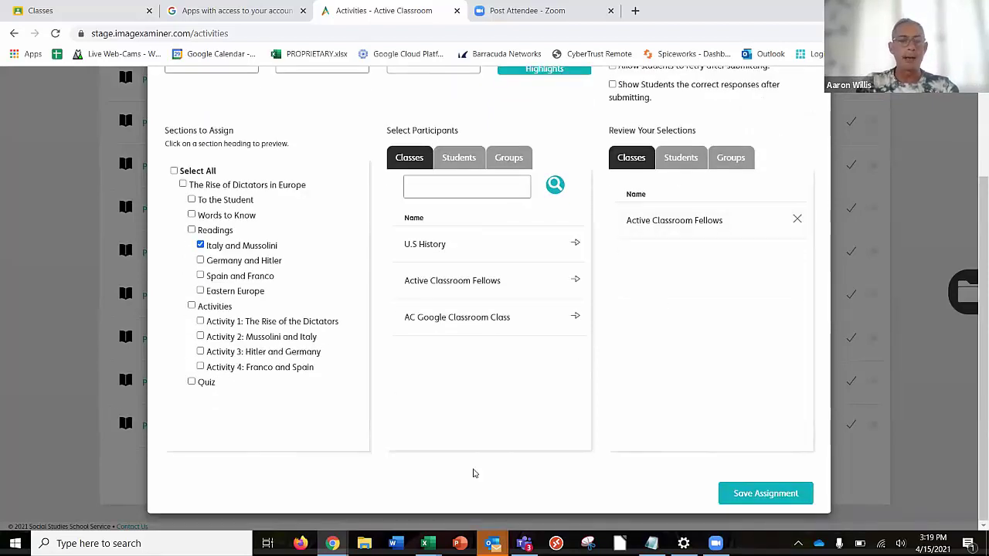
pyautogui.click(749, 494)
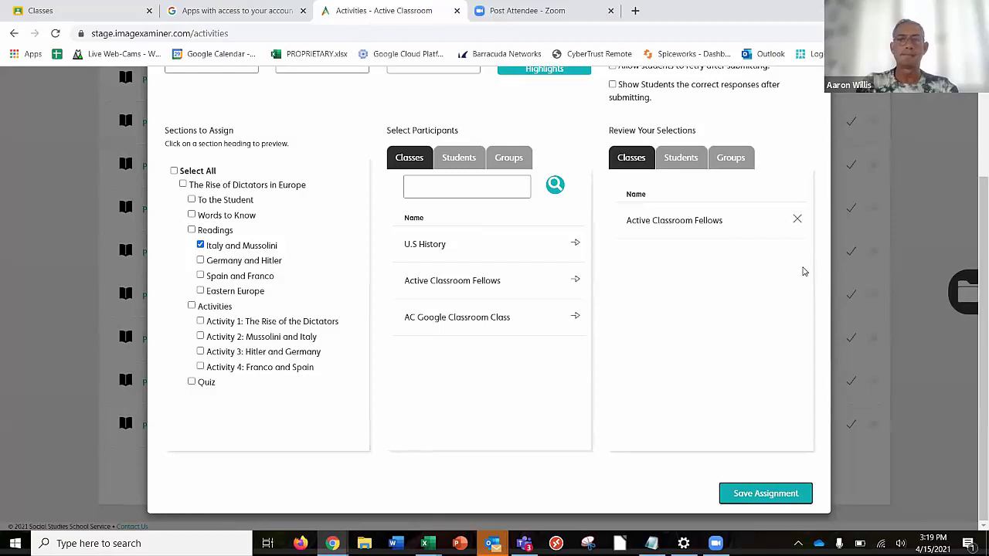
pyautogui.scroll(2, 814, 217)
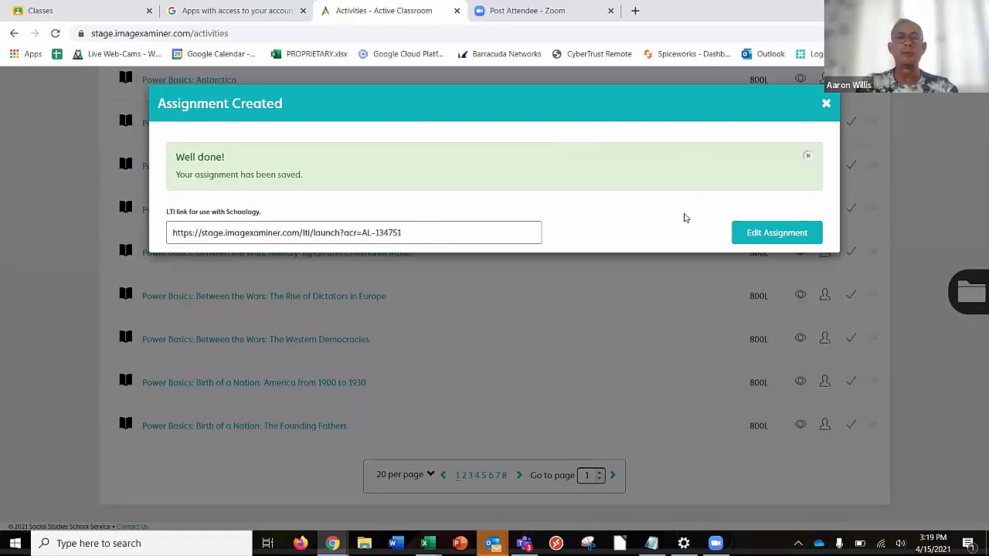
pyautogui.click(826, 103)
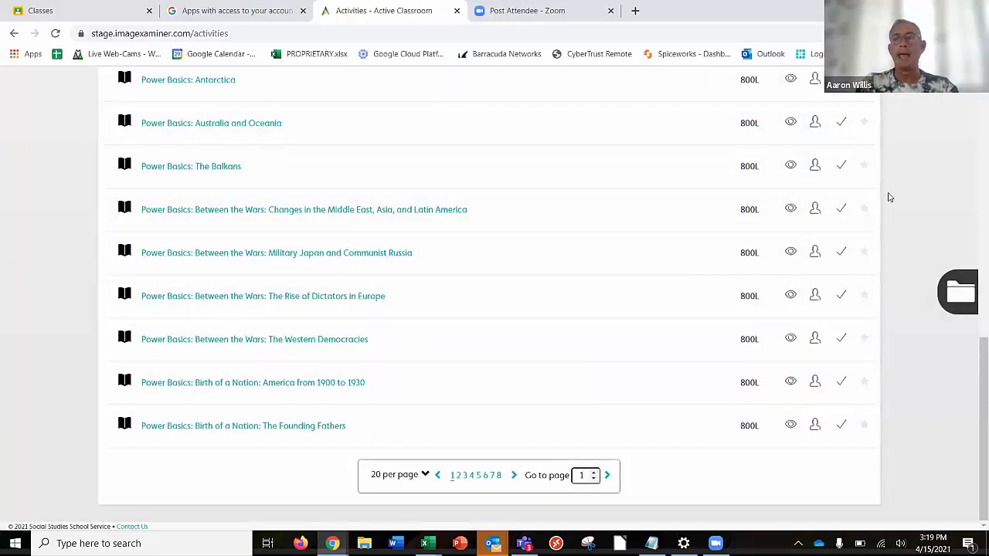
# Step: Switch to the student's Active Classroom home page and refresh it to check Recent Activity for the new assignment
pyautogui.scroll(10, 885, 195)
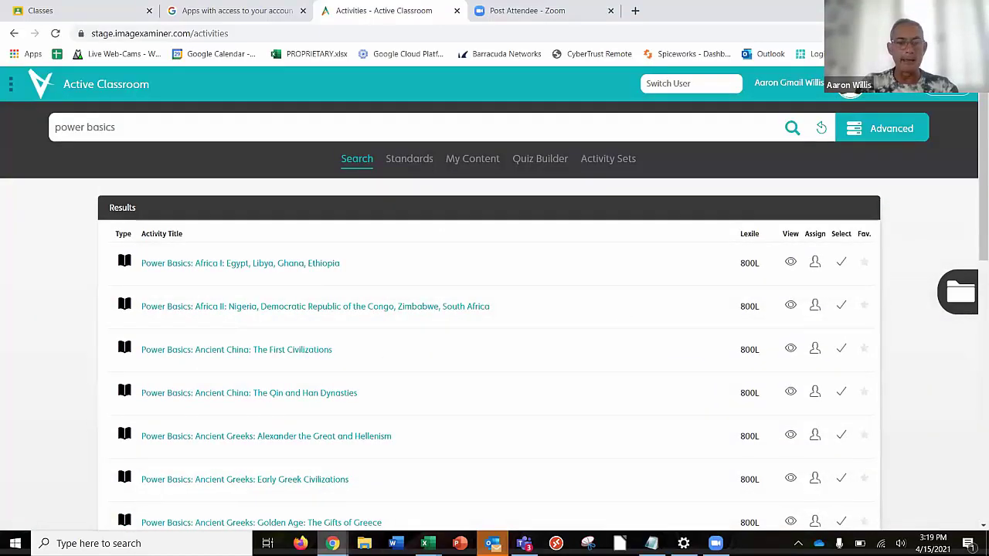
pyautogui.moveTo(332, 543)
pyautogui.click(467, 506)
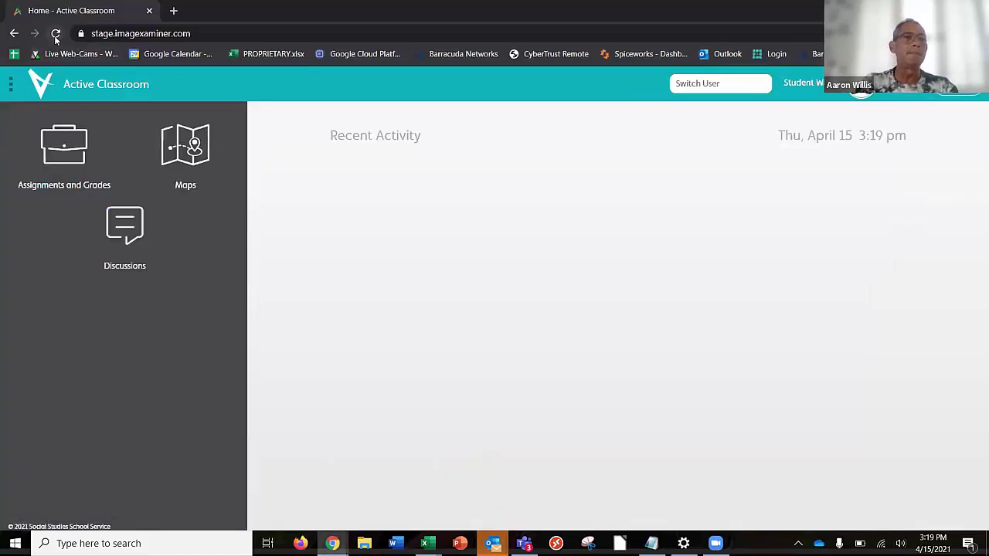
pyautogui.click(56, 34)
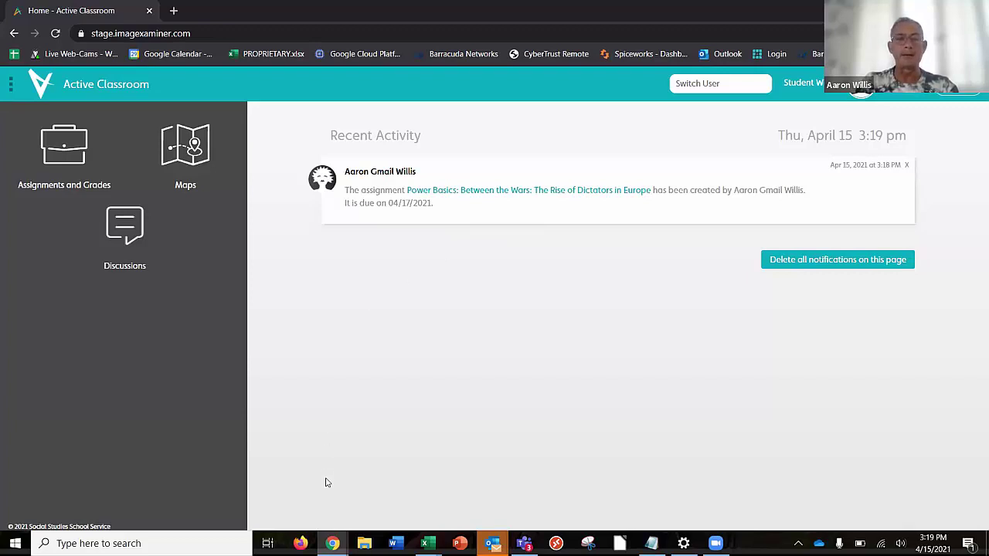
# Step: Back in the teacher's window, switch to Google Classroom and view the newest Power Basics assignment in the Active Classroom Fellows class
pyautogui.moveTo(332, 543)
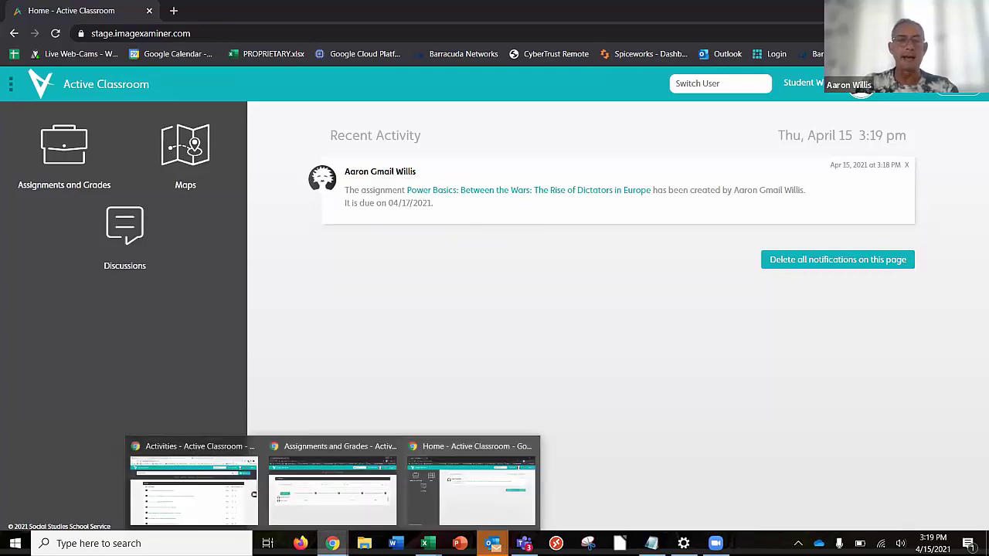
pyautogui.click(209, 503)
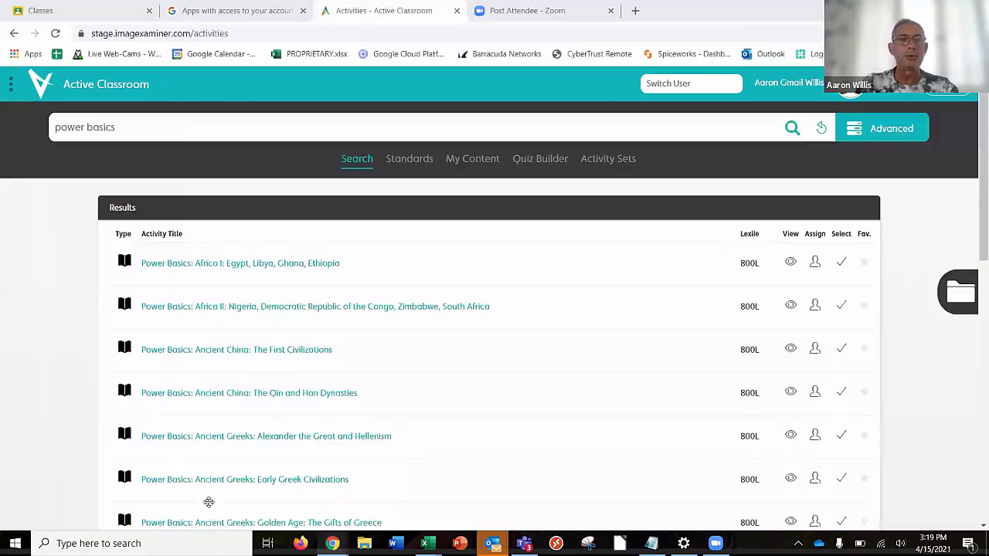
pyautogui.click(84, 11)
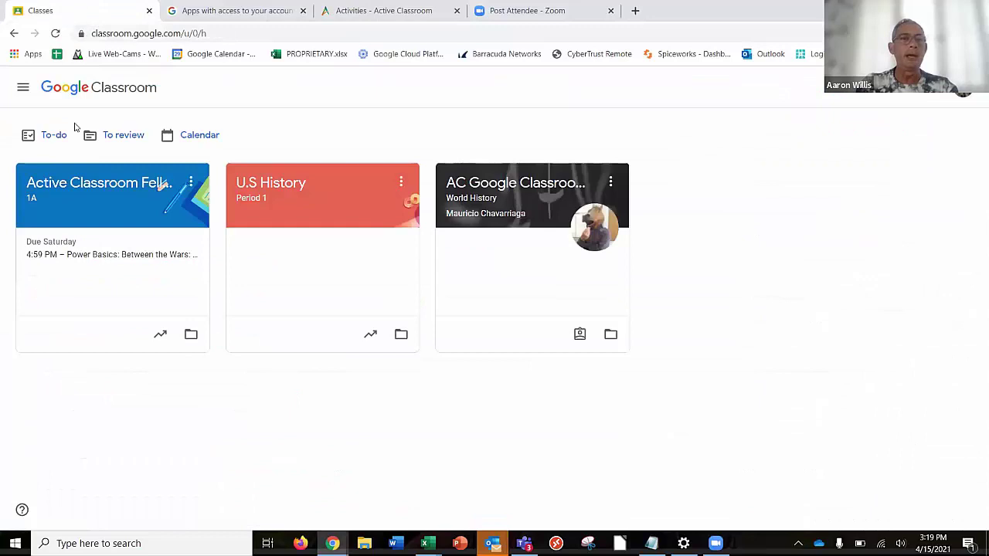
pyautogui.click(99, 207)
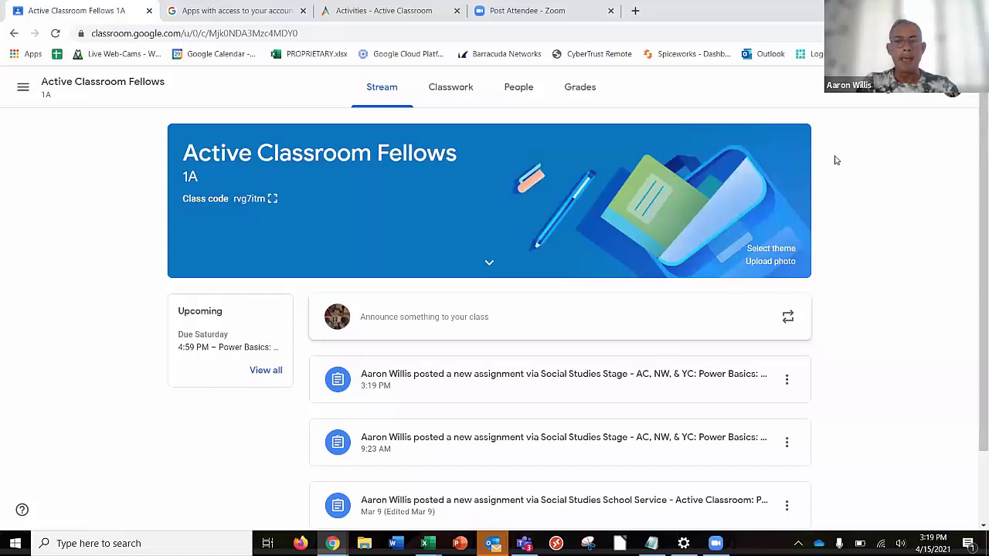
pyautogui.click(563, 378)
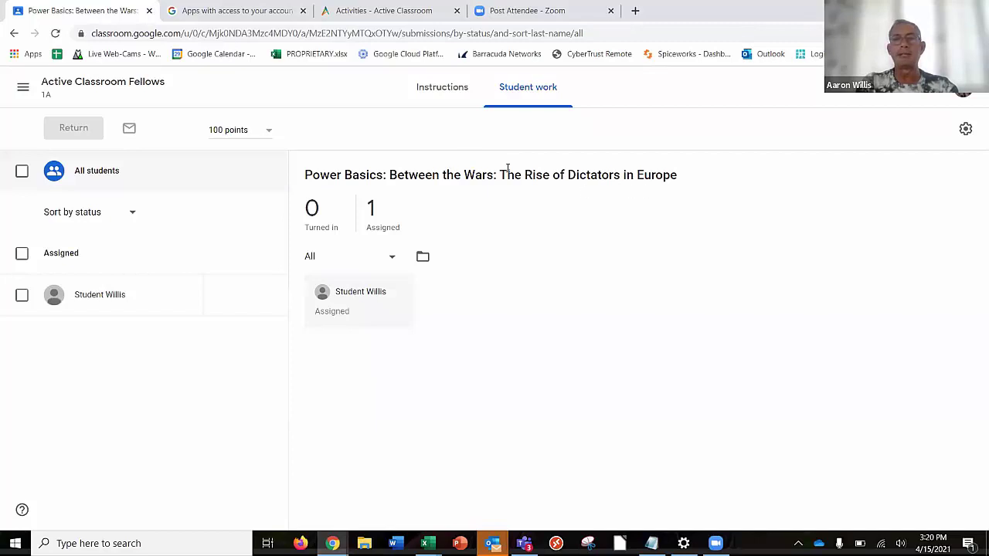
# Step: View the Google Classroom assignment's instructions, highlight the line "Here are the instructions in AC", and open the launch link
pyautogui.click(442, 87)
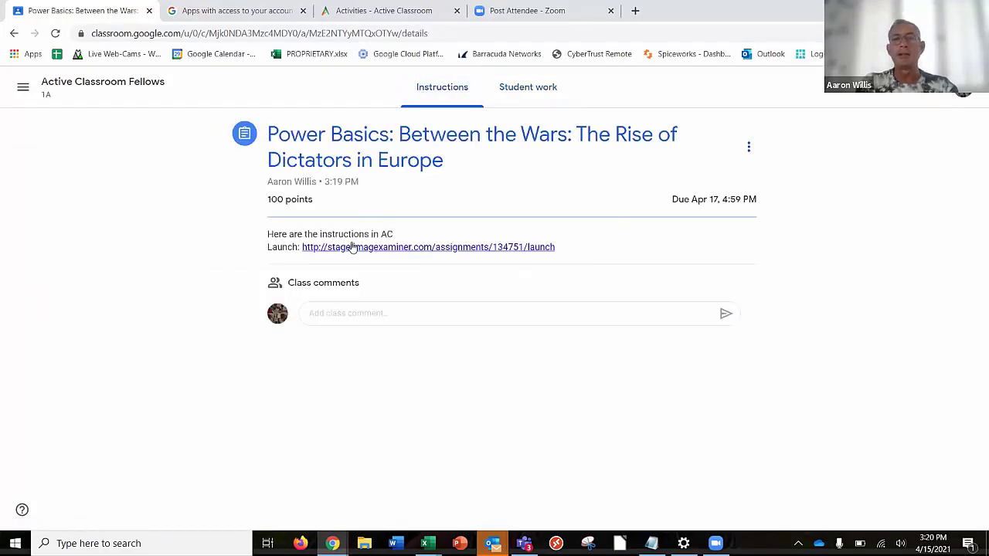
pyautogui.click(394, 234)
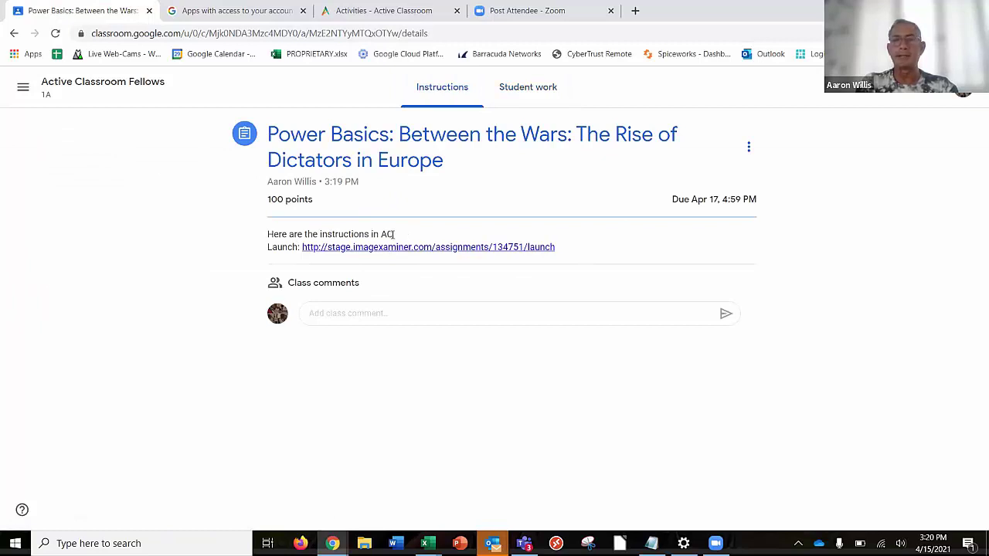
pyautogui.keyDown('shift'); pyautogui.click(265, 235); pyautogui.keyUp('shift')
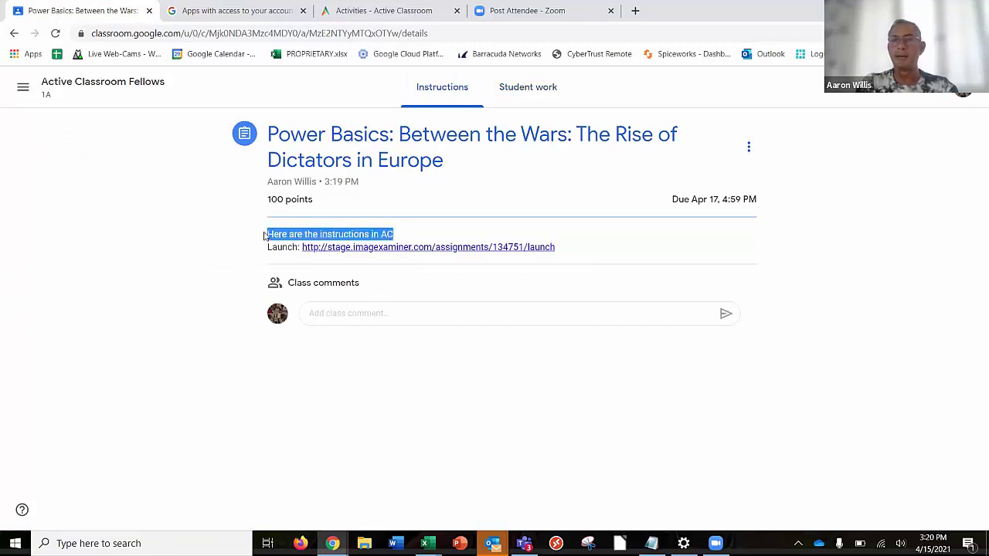
pyautogui.click(473, 247)
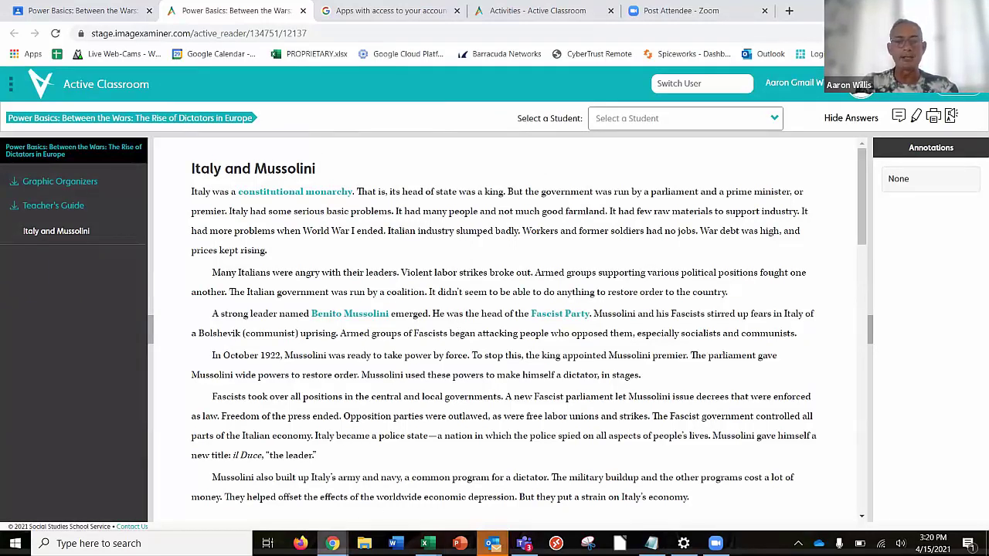
# Step: Switch to the student's Active Classroom window, open the Power Basics assignment from Recent Activity, and dismiss its instructions
pyautogui.moveTo(332, 543)
pyautogui.click(476, 486)
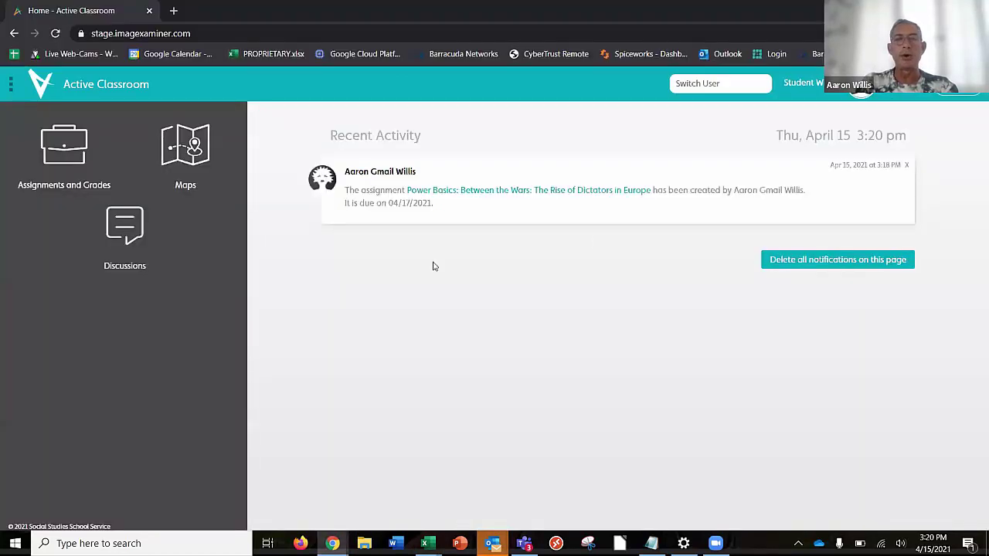
pyautogui.click(580, 191)
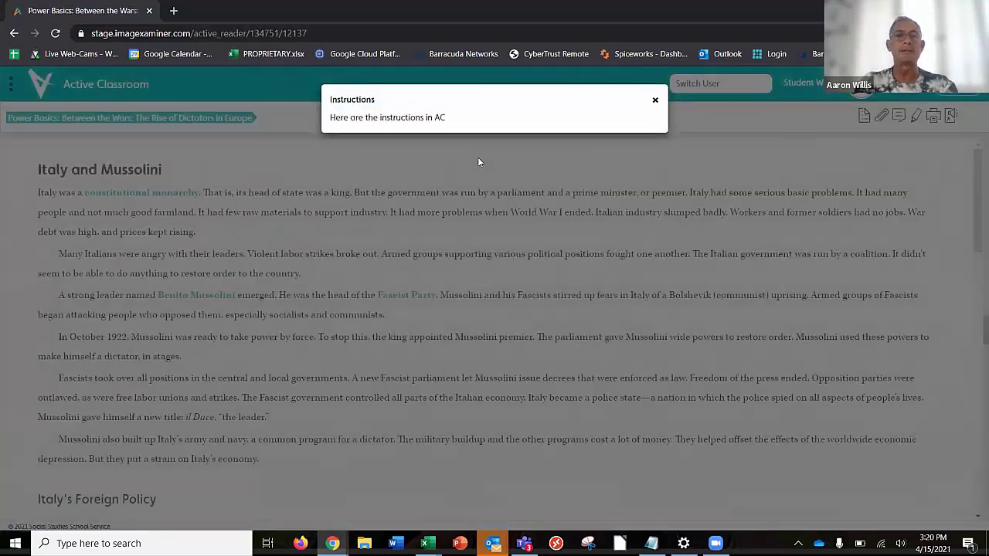
pyautogui.click(655, 100)
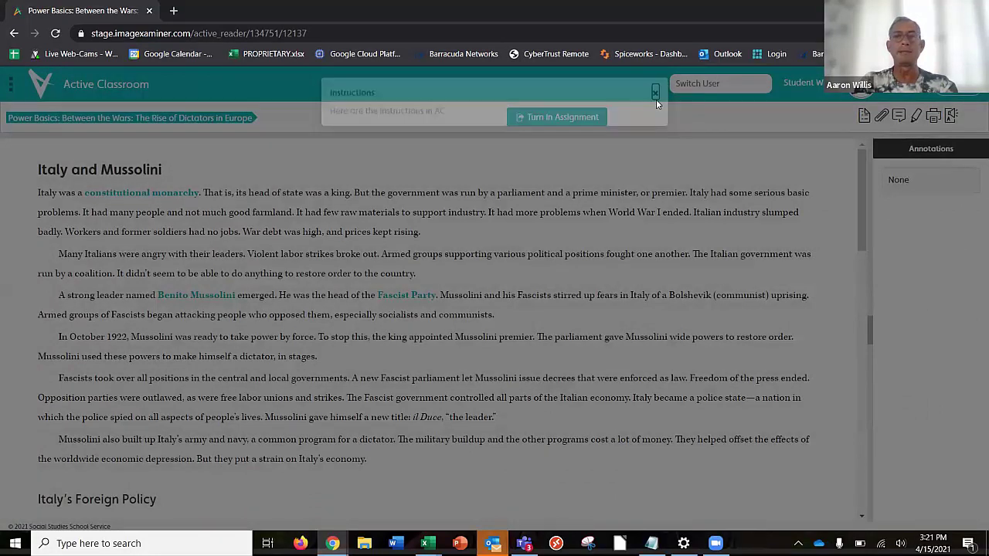
# Step: Answer the Think About It question on getting Iraq to obey United Nations orders with "They can use sanctions."
pyautogui.scroll(-1, 425, 229)
pyautogui.scroll(1, 421, 226)
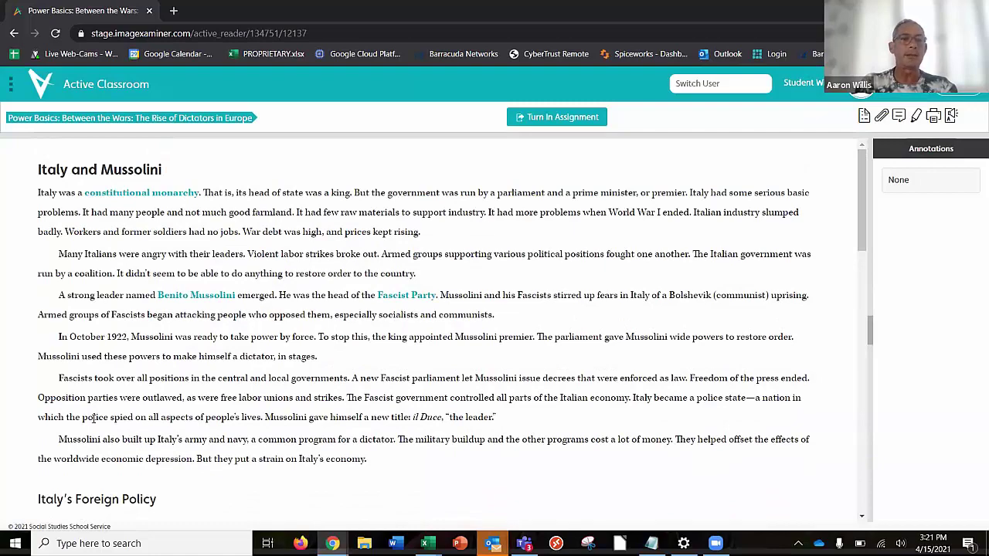
pyautogui.scroll(-3, 92, 418)
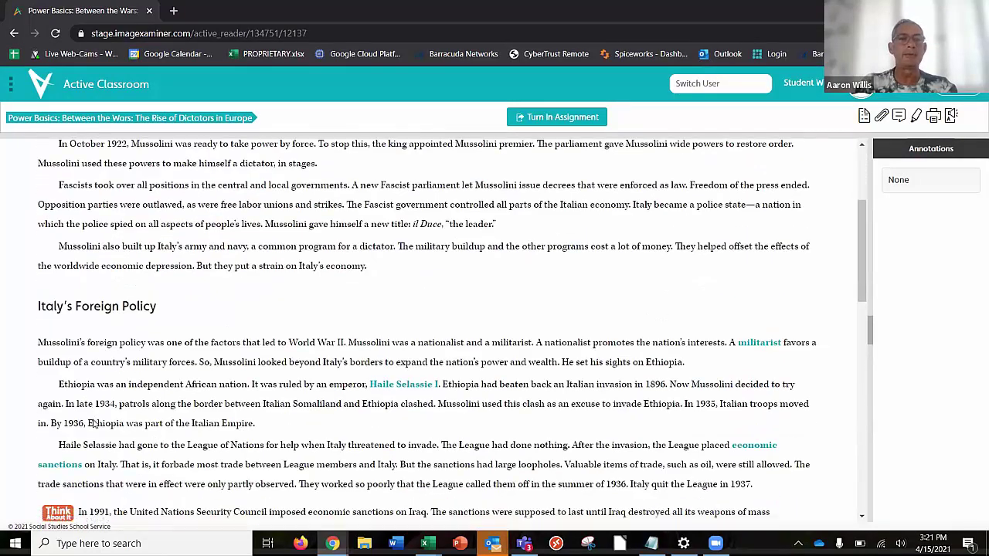
pyautogui.scroll(-3, 93, 419)
pyautogui.scroll(-5, 93, 423)
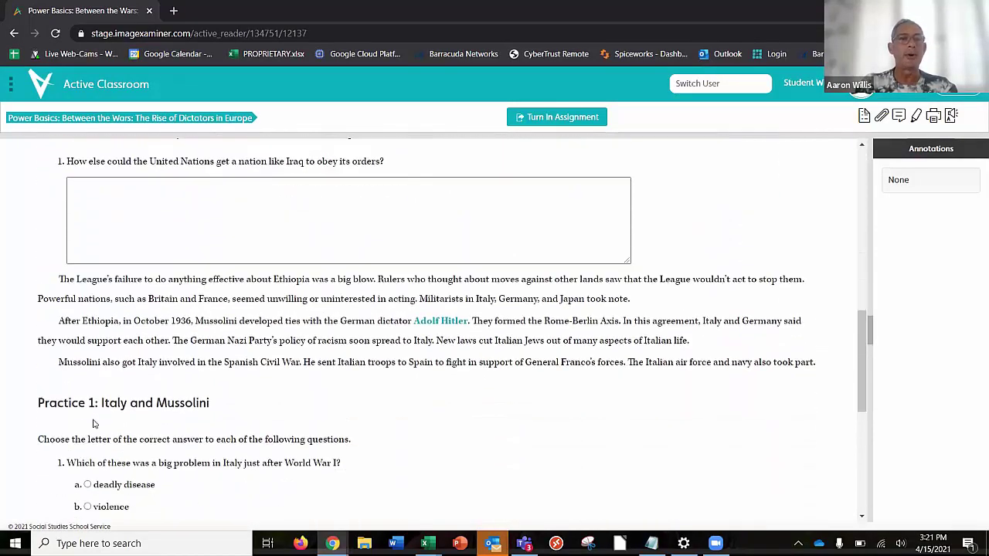
pyautogui.scroll(3, 93, 422)
pyautogui.scroll(-1, 93, 420)
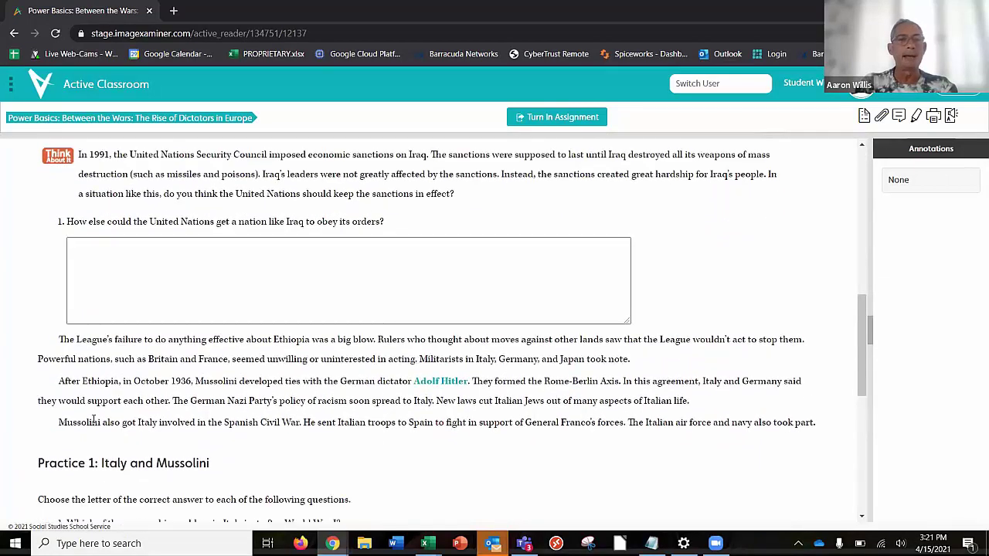
pyautogui.scroll(-1, 94, 419)
pyautogui.click(214, 250)
pyautogui.scroll(1, 245, 236)
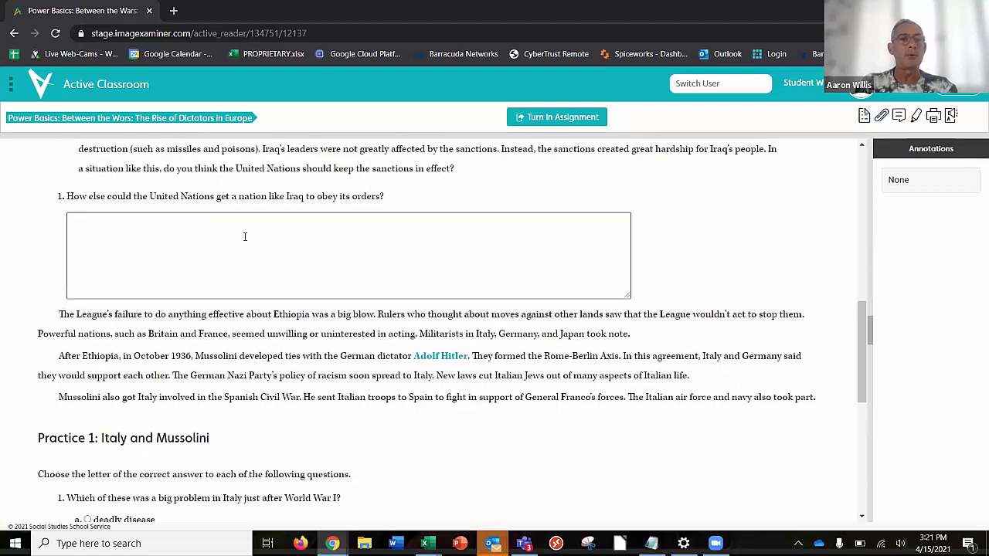
pyautogui.scroll(-1, 245, 236)
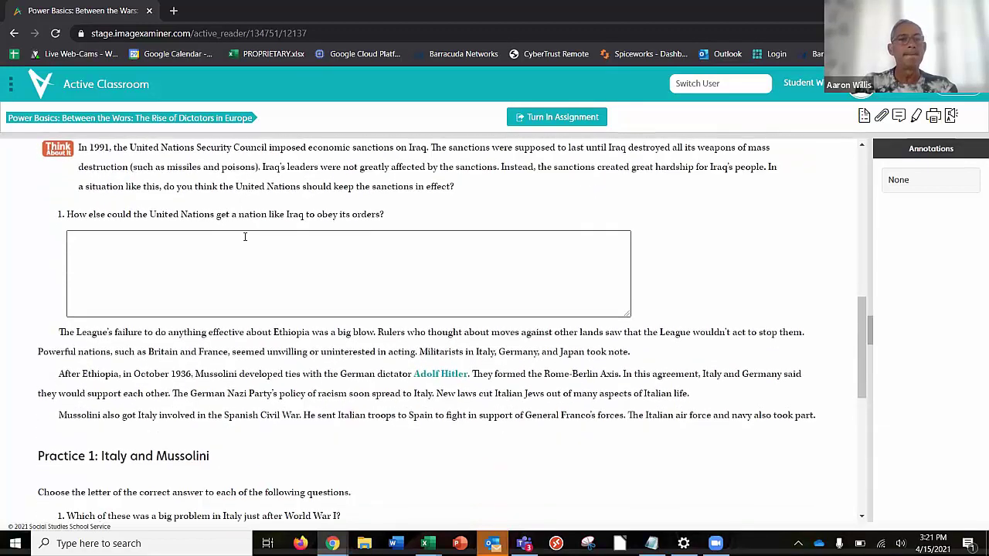
pyautogui.click(87, 227)
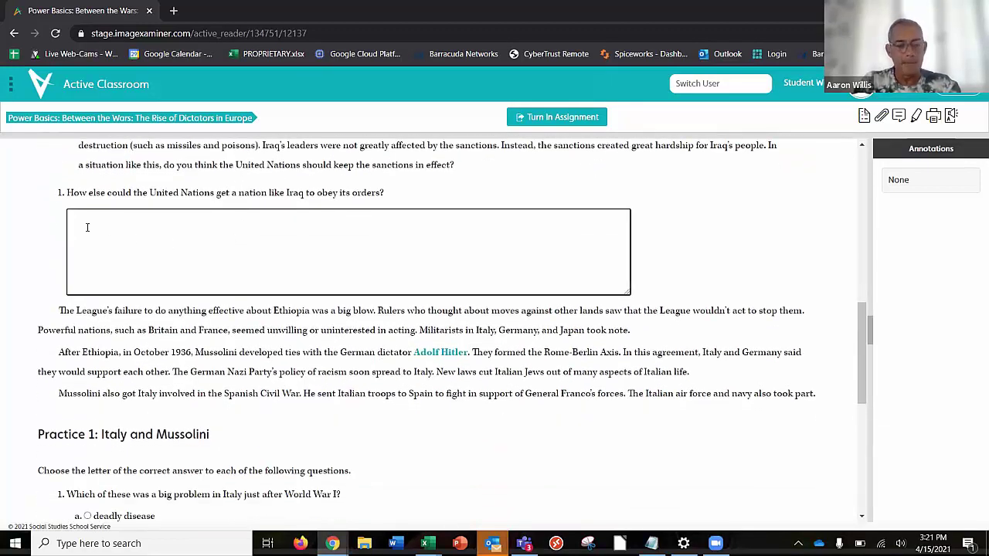
pyautogui.write('They can use sanctions')
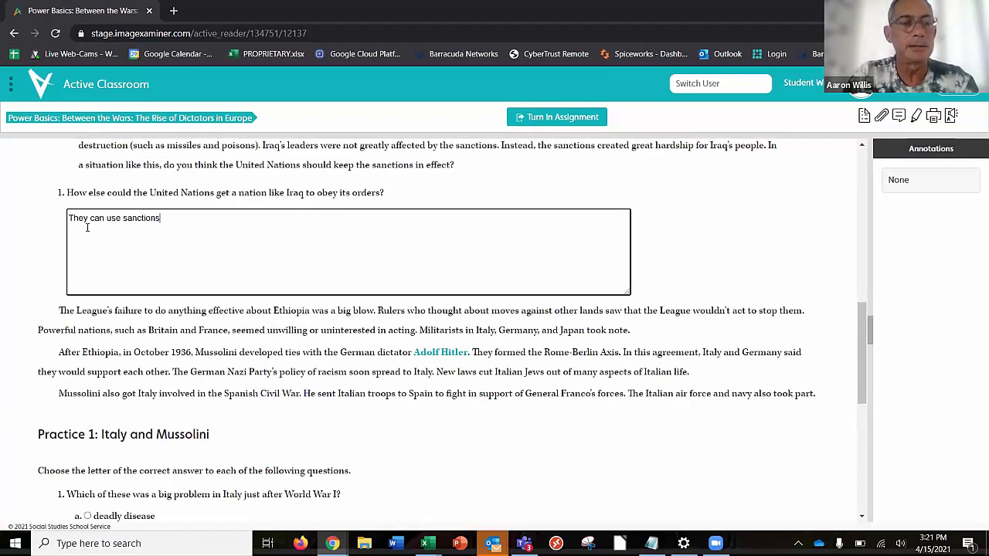
pyautogui.press('BackSpace')
pyautogui.write('.')
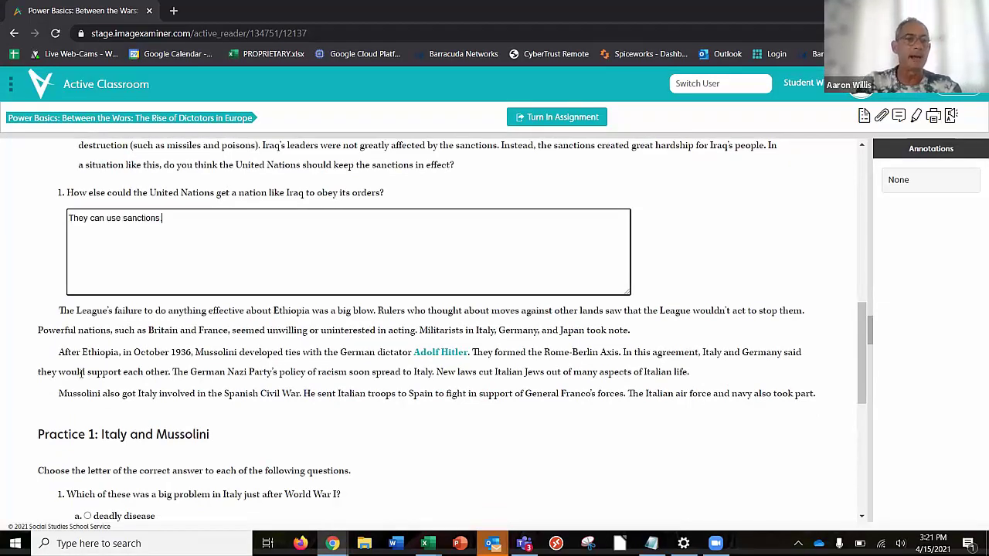
# Step: Answer the five Practice 1 questions in order with deadly disease, police state, Ethiopia, war crime trials and France
pyautogui.scroll(-2, 81, 374)
pyautogui.scroll(-2, 81, 377)
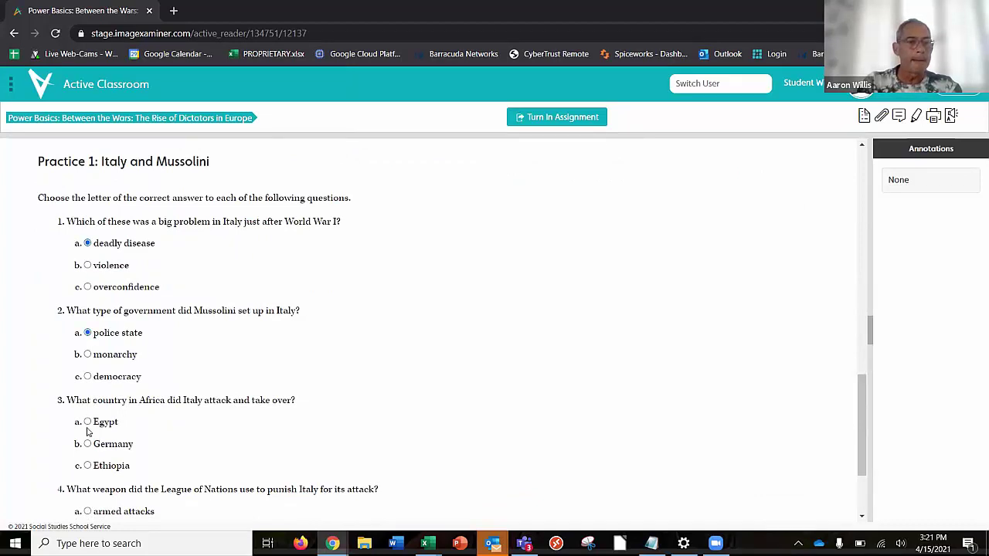
pyautogui.click(88, 465)
pyautogui.scroll(-2, 124, 456)
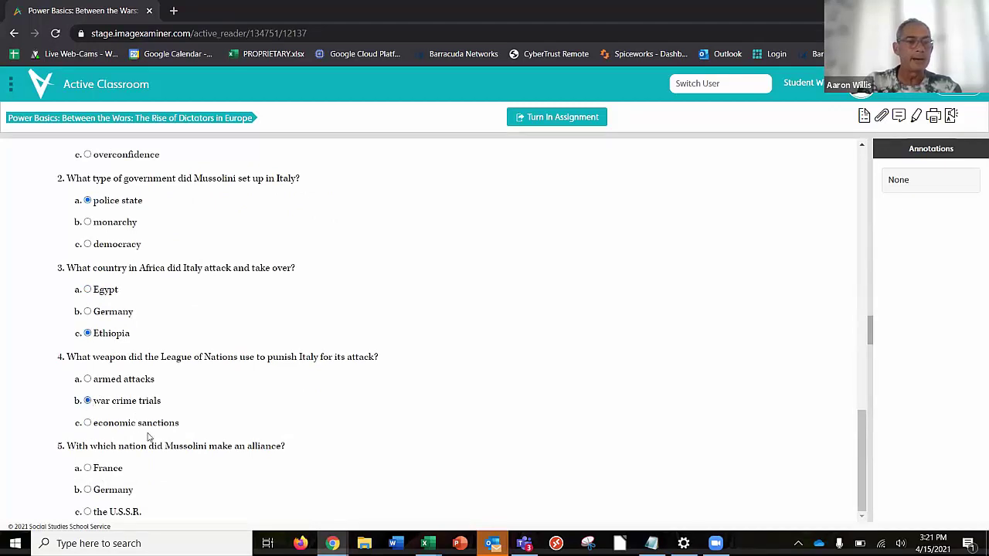
pyautogui.click(87, 468)
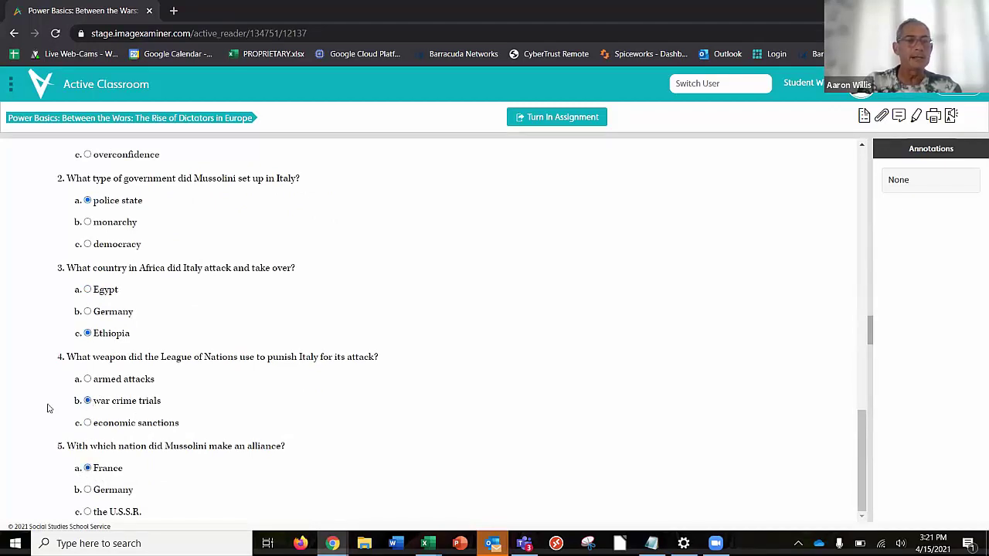
# Step: Turn in the student's completed assignment and confirm the submission
pyautogui.scroll(5, 270, 284)
pyautogui.scroll(8, 271, 284)
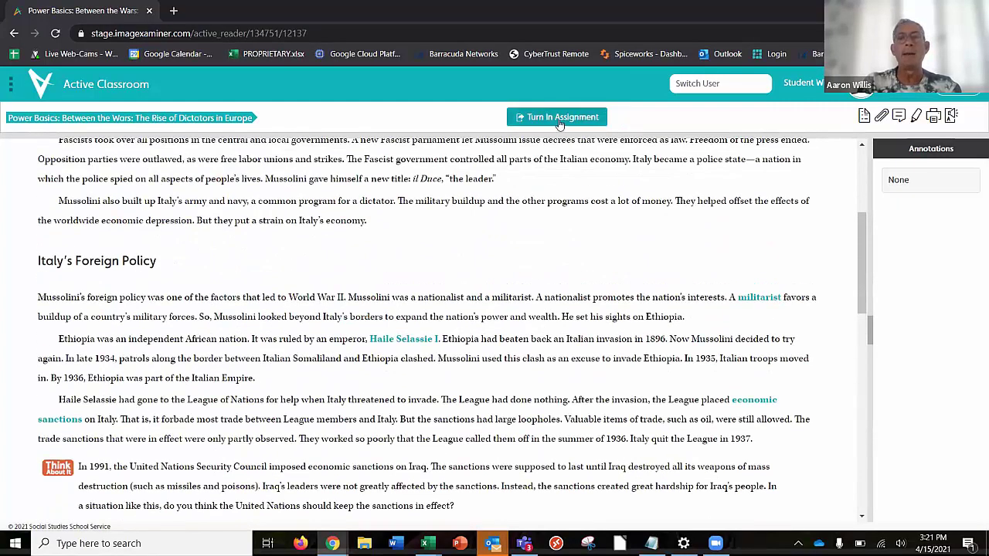
pyautogui.click(558, 122)
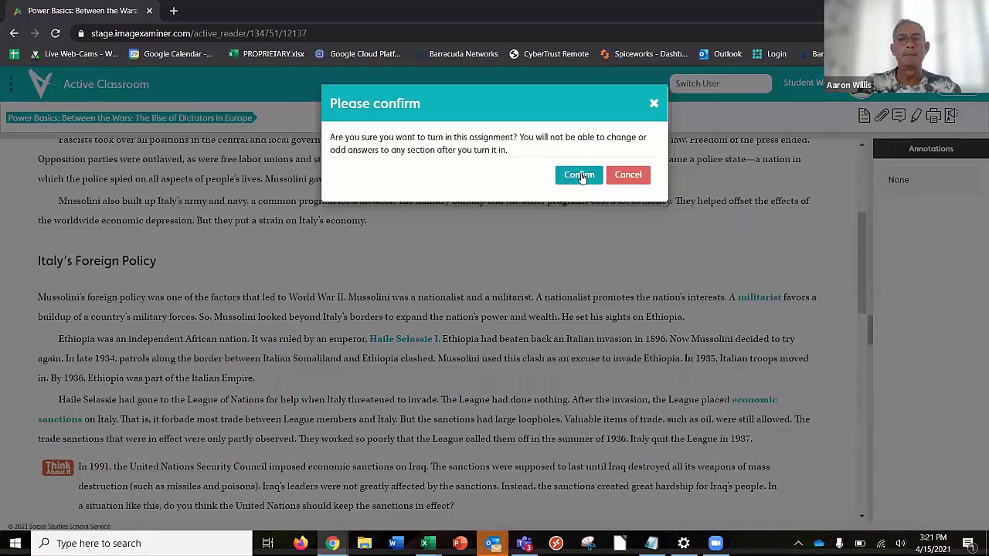
pyautogui.click(582, 176)
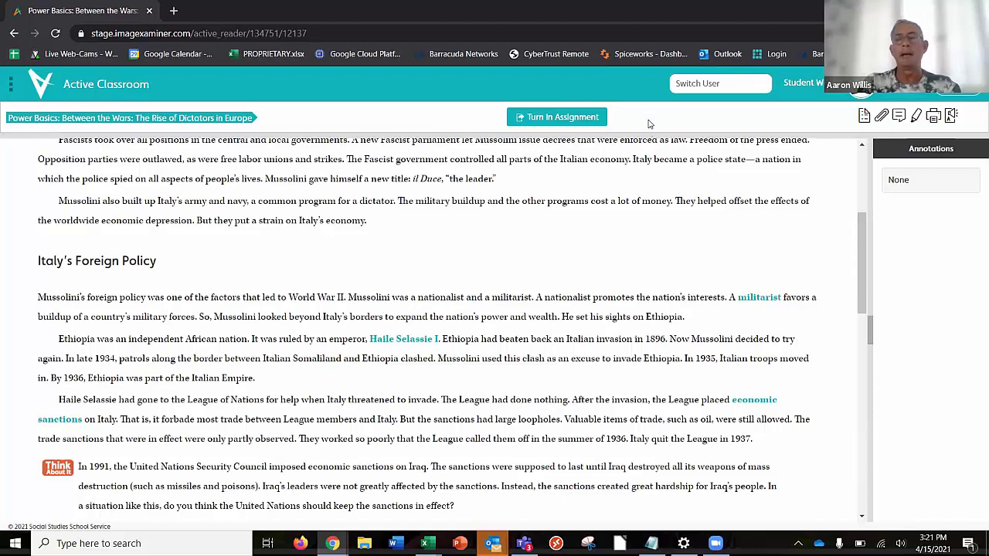
# Step: Refresh the student's assignment page and review its turn-in status and submitted answers
pyautogui.press('F5')
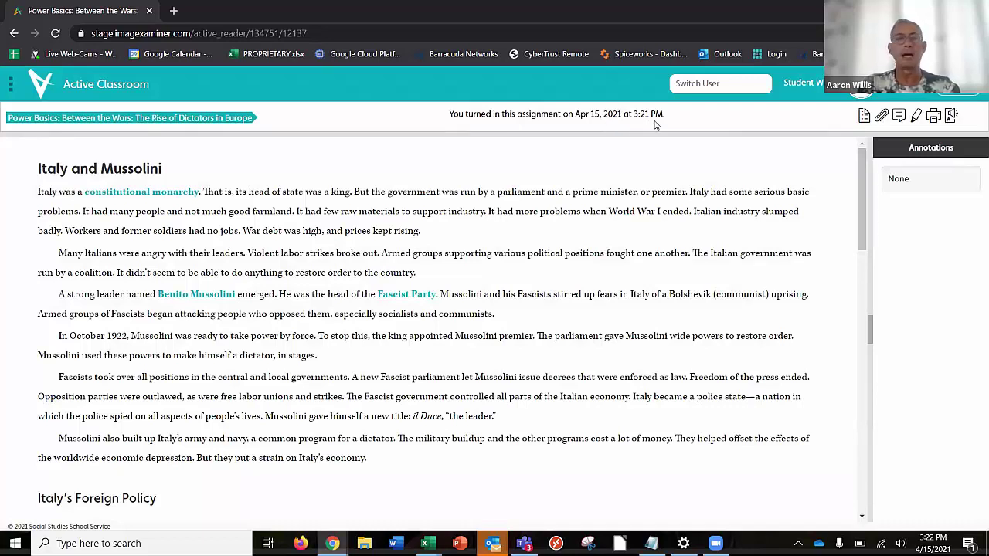
pyautogui.scroll(-7, 152, 366)
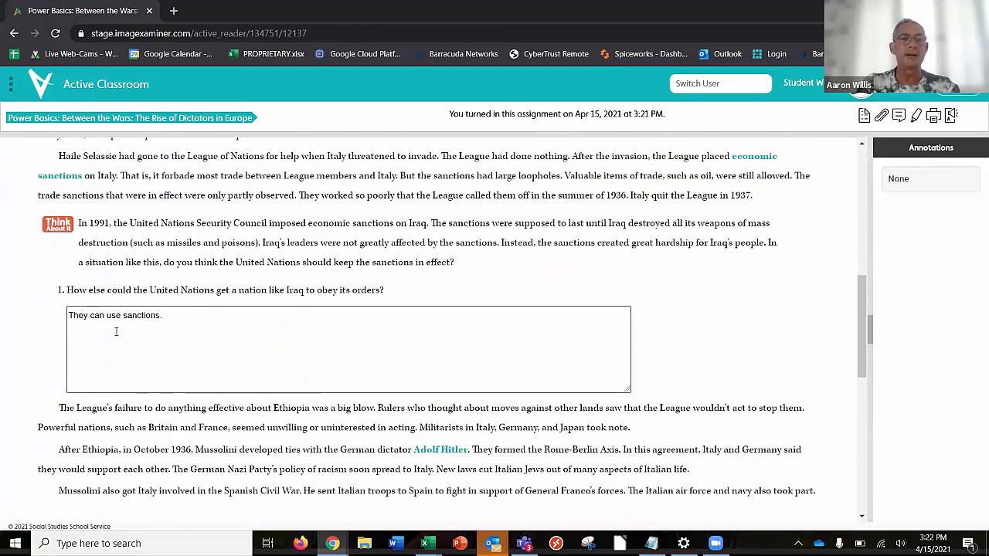
pyautogui.scroll(-2, 107, 455)
pyautogui.scroll(-5, 107, 455)
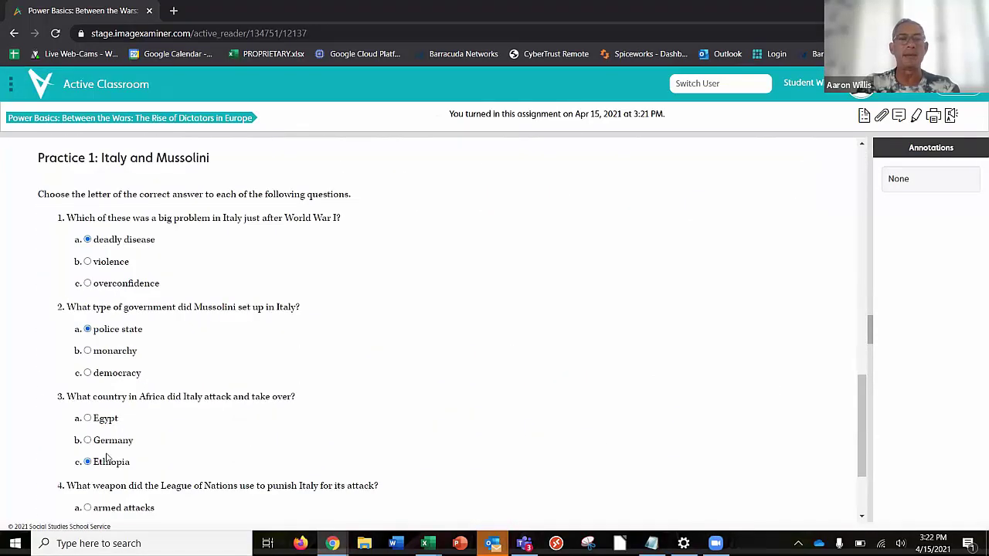
pyautogui.scroll(14, 106, 458)
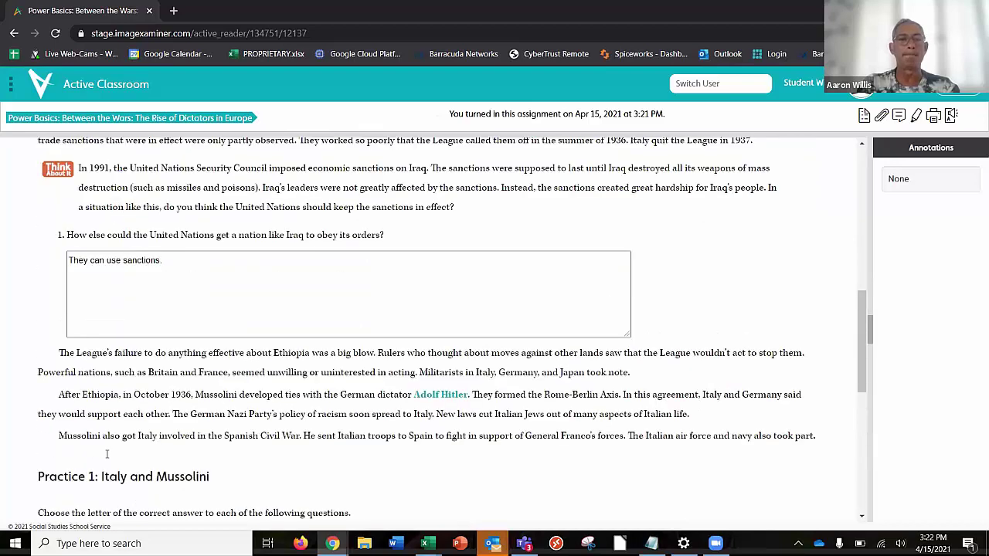
pyautogui.scroll(1, 107, 454)
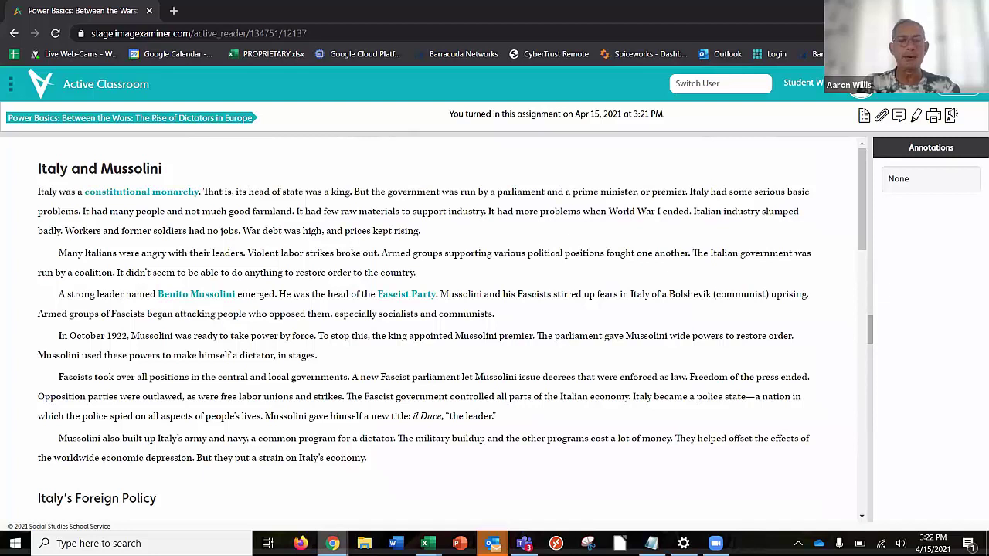
# Step: Switch to the teacher's Active Classroom home page and open the newly completed Between the Wars assignment for grading
pyautogui.moveTo(332, 543)
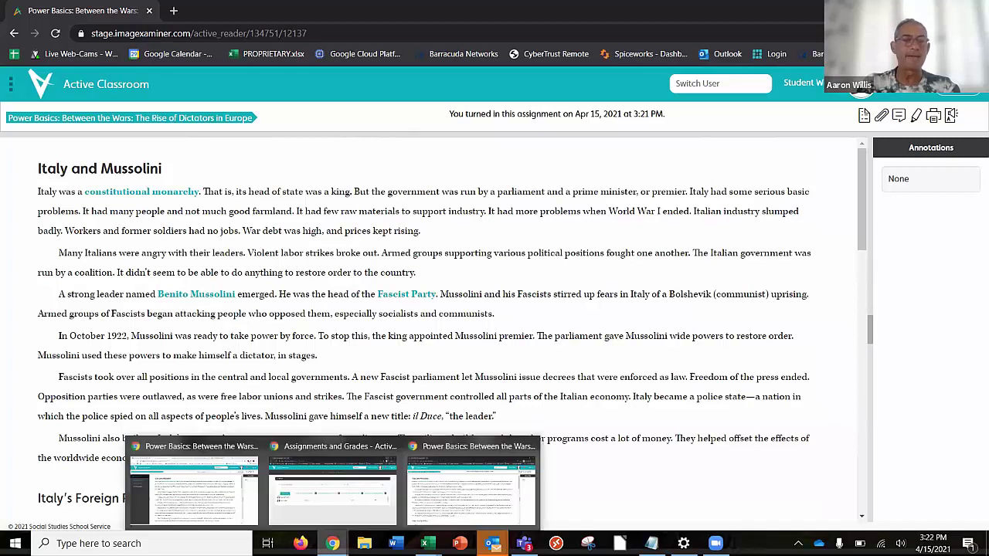
pyautogui.click(207, 498)
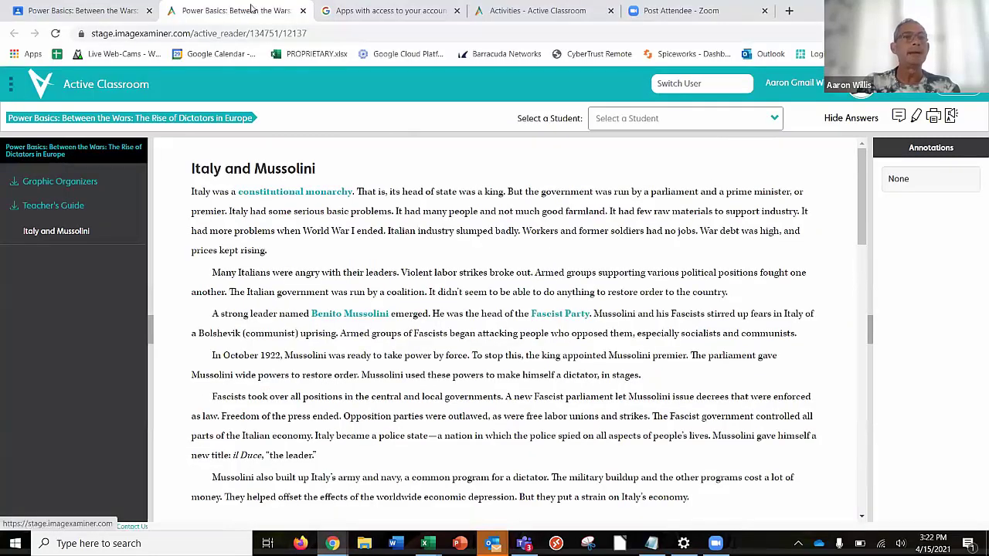
pyautogui.click(513, 11)
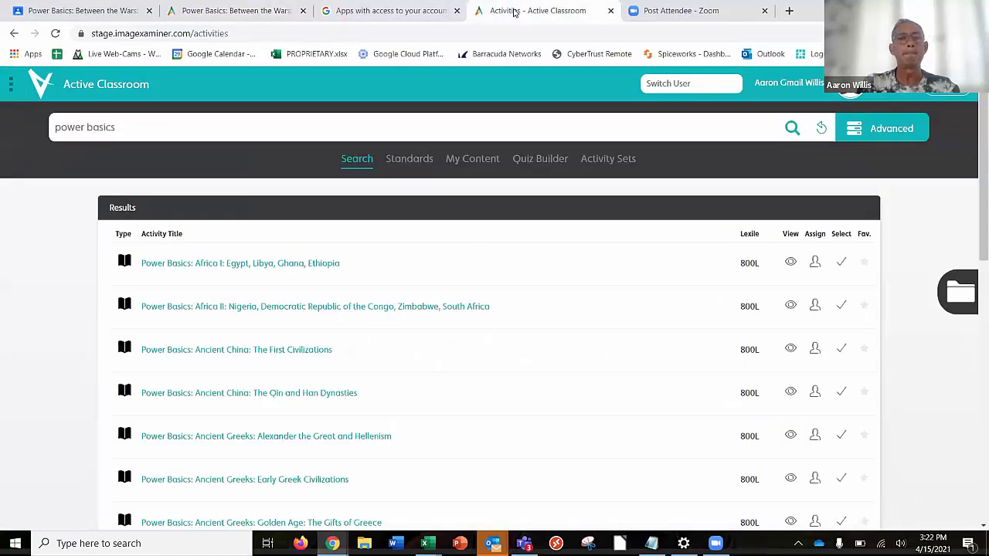
pyautogui.click(44, 81)
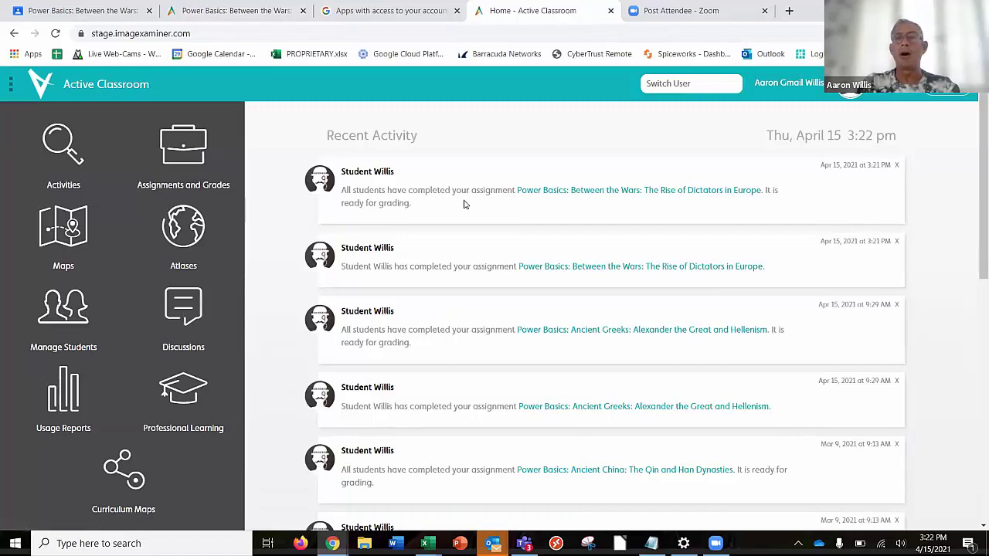
pyautogui.click(680, 198)
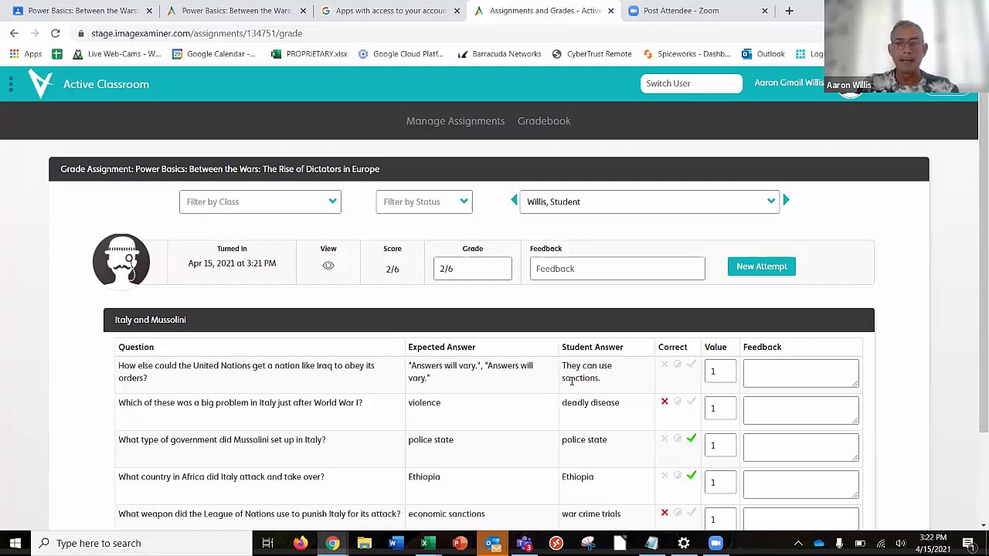
# Step: Mark the student's "They can use sanctions." answer as correct and set that question's value to 2
pyautogui.scroll(-2, 572, 380)
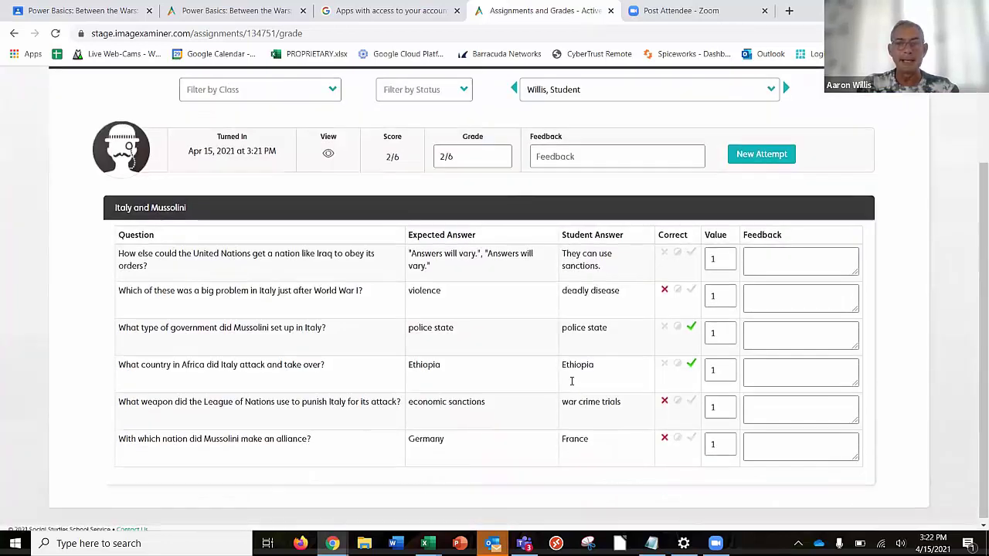
pyautogui.click(692, 255)
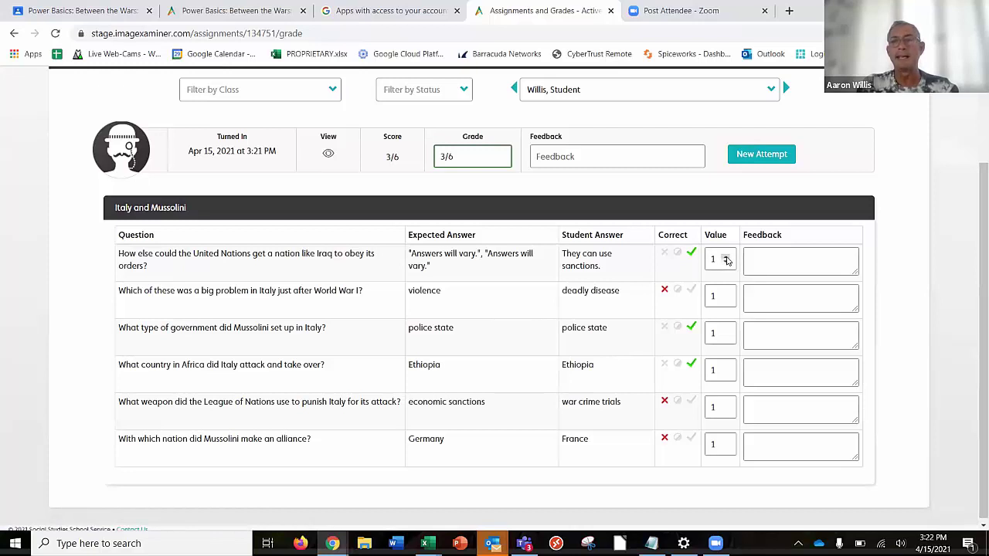
pyautogui.click(725, 257)
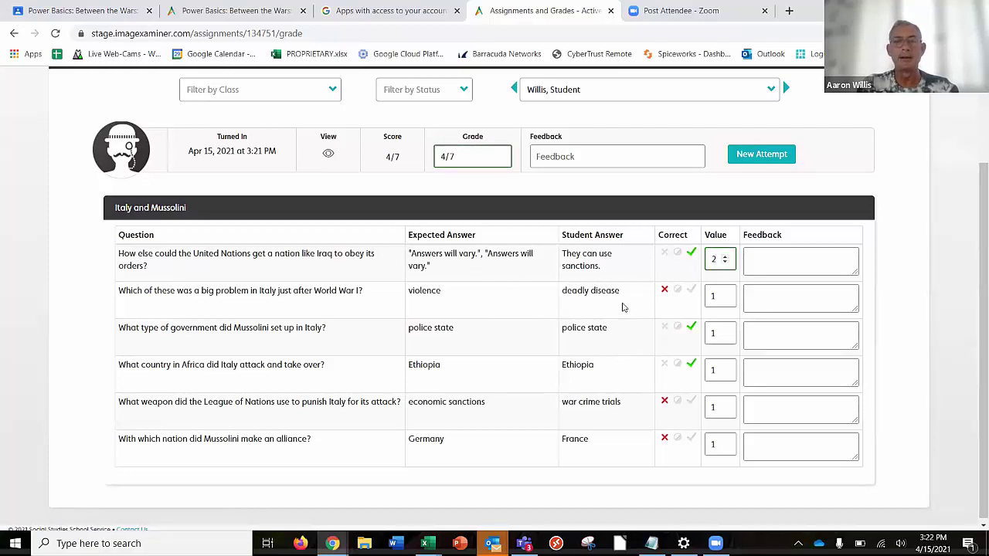
# Step: Open the teacher's gradebook and start publishing the grades for the Between the Wars assignment
pyautogui.scroll(1, 563, 427)
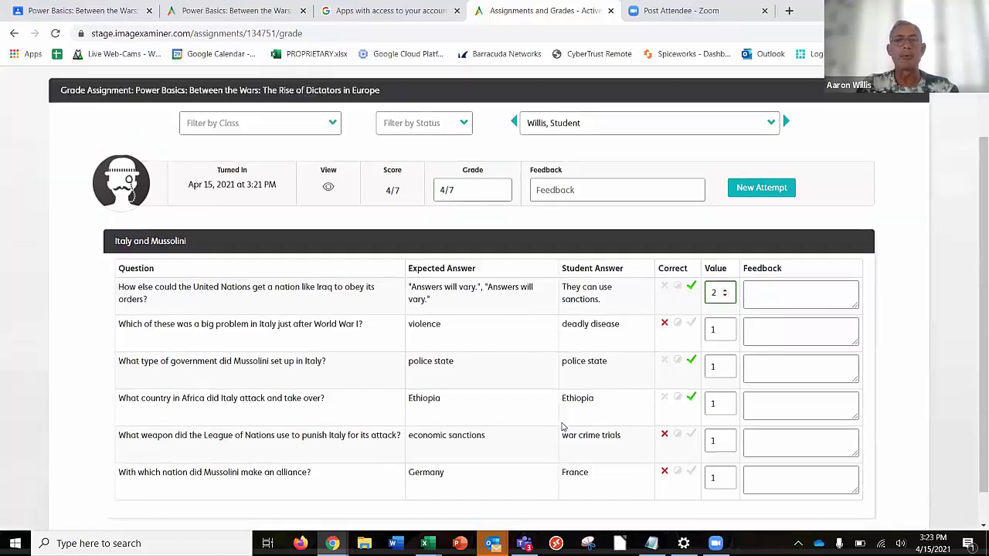
pyautogui.scroll(2, 562, 427)
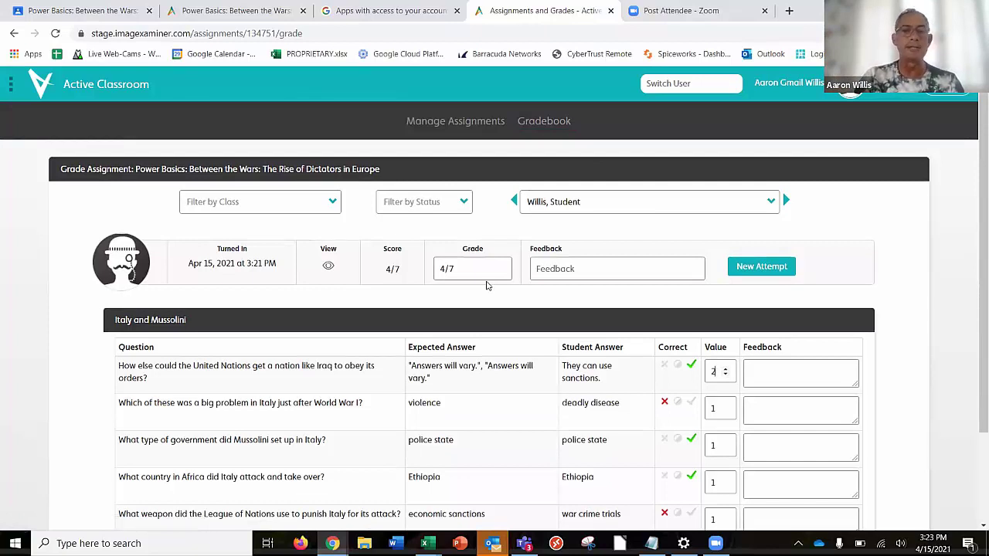
pyautogui.click(543, 130)
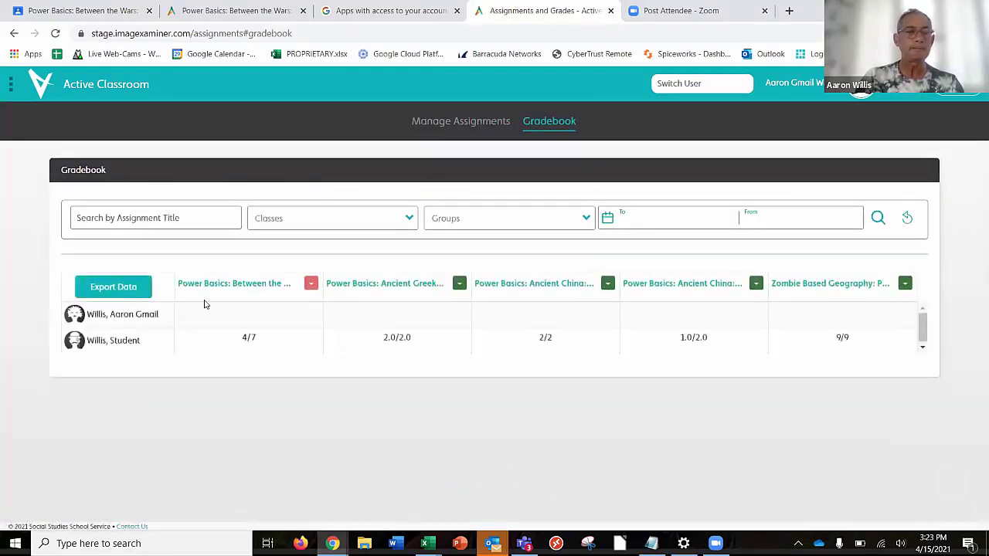
pyautogui.click(311, 286)
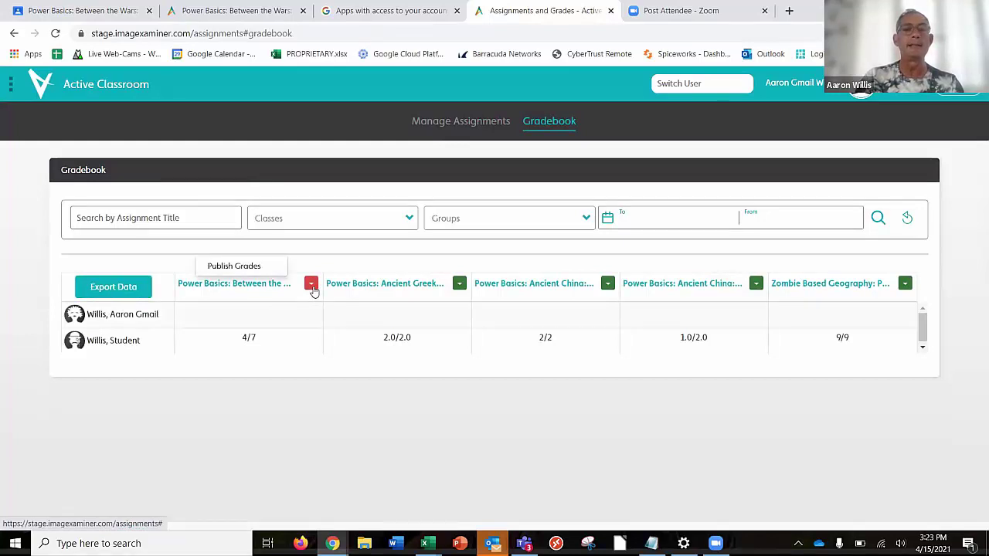
pyautogui.click(235, 266)
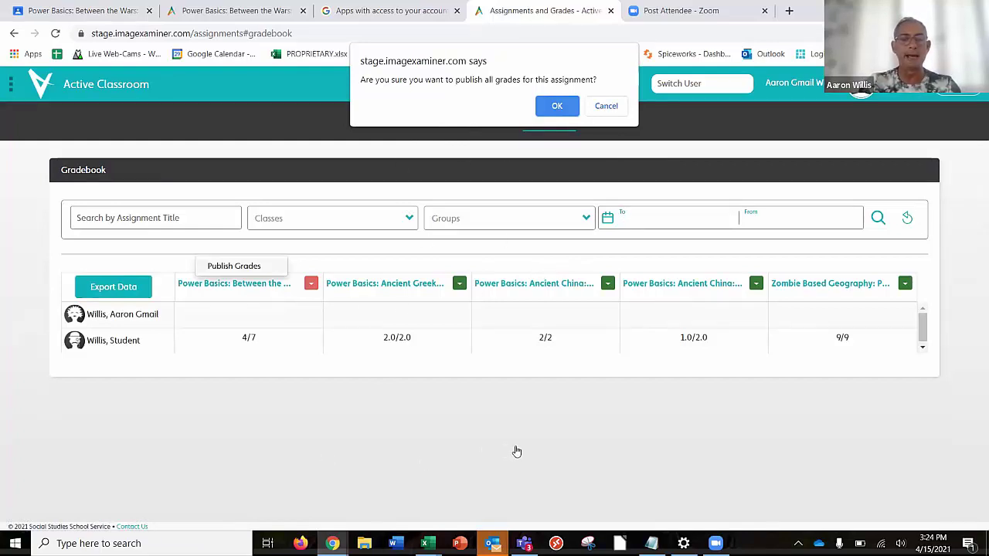
# Step: Switch to the student's Active Classroom window, refresh its home page and check the assignments and grades list
pyautogui.moveTo(332, 543)
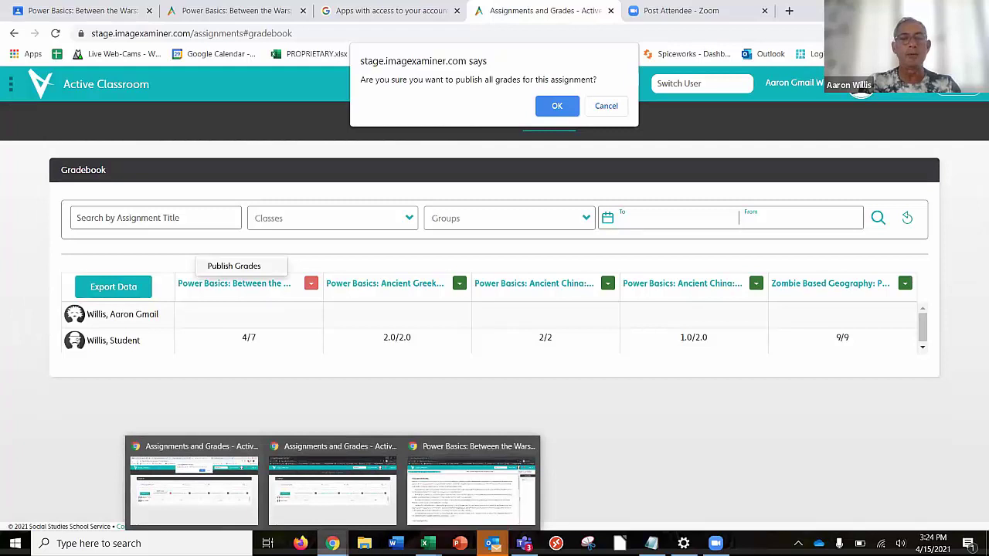
pyautogui.click(368, 518)
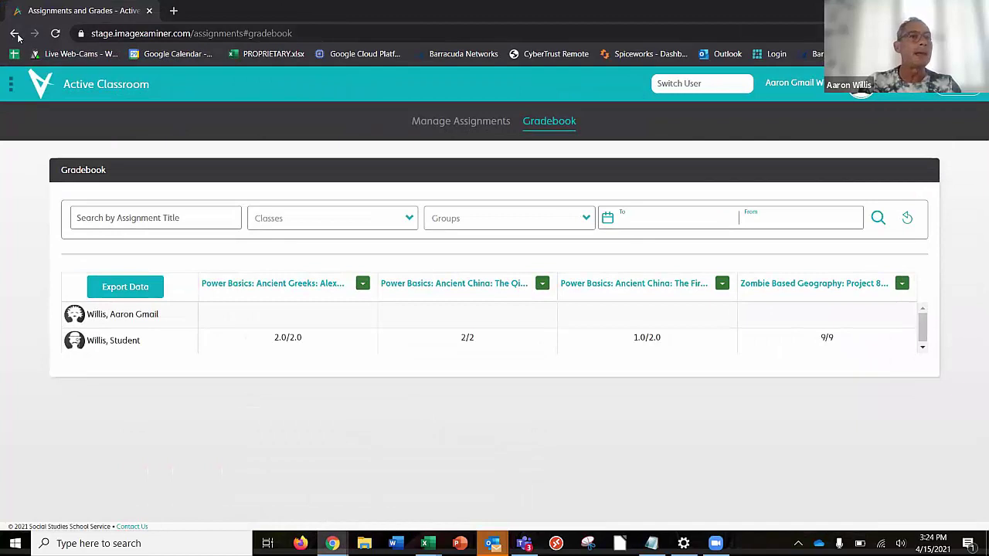
pyautogui.click(37, 89)
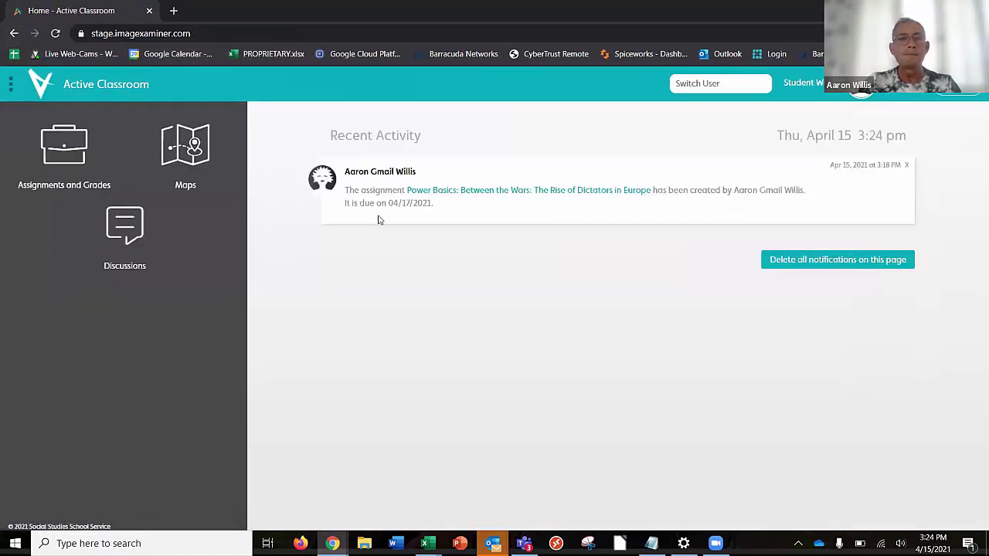
pyautogui.click(55, 34)
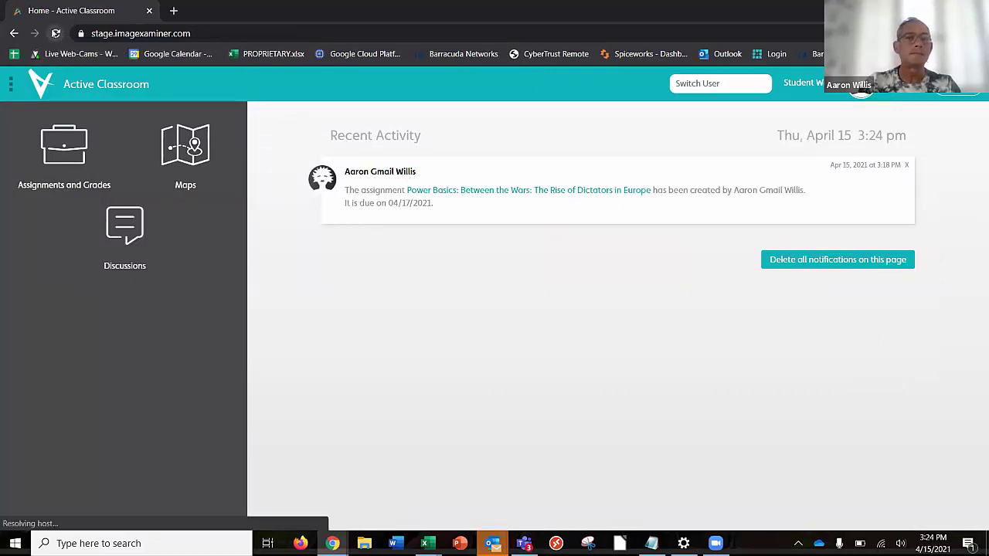
pyautogui.click(67, 165)
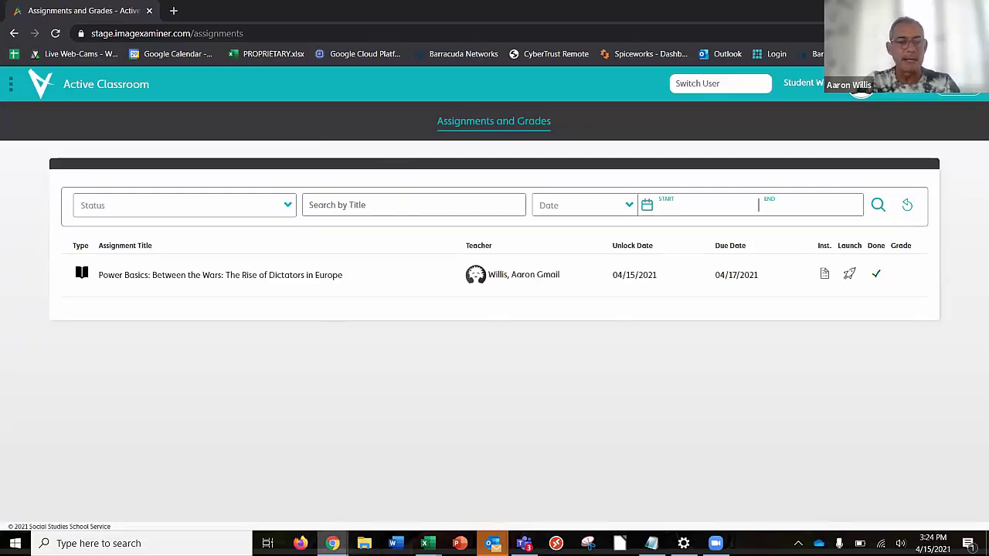
# Step: Switch back to the teacher's gradebook and publish all grades for the Between the Wars assignment
pyautogui.moveTo(333, 543)
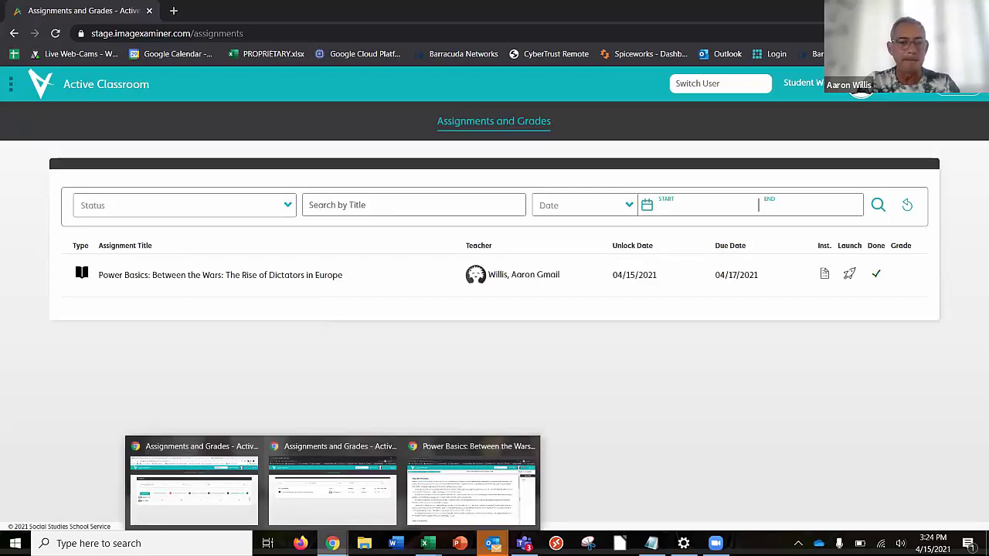
pyautogui.click(203, 519)
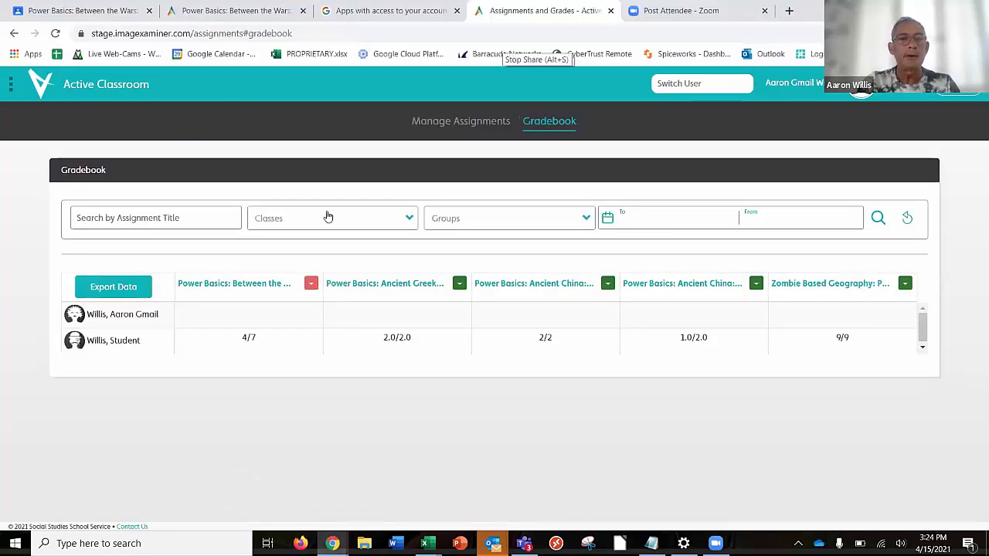
pyautogui.click(311, 283)
pyautogui.click(249, 268)
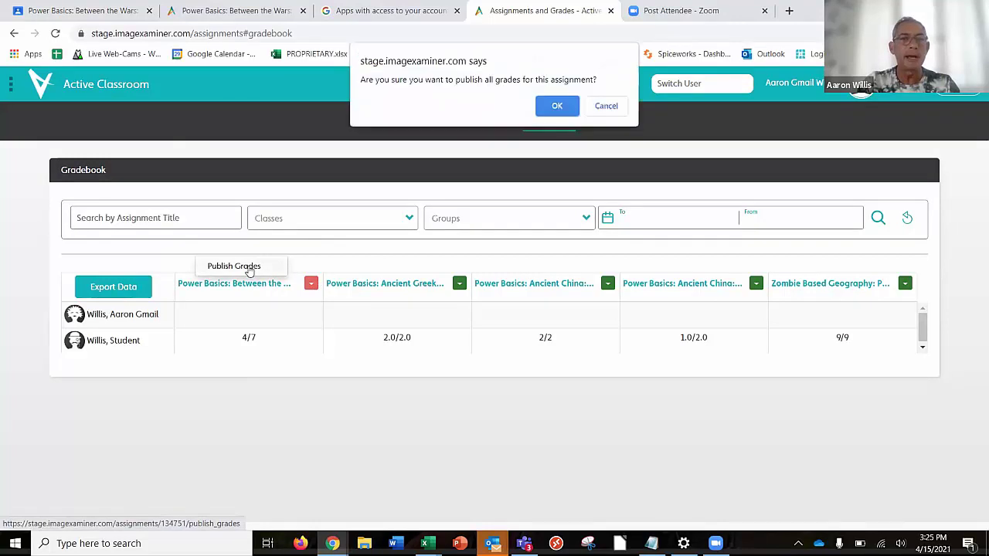
pyautogui.click(557, 106)
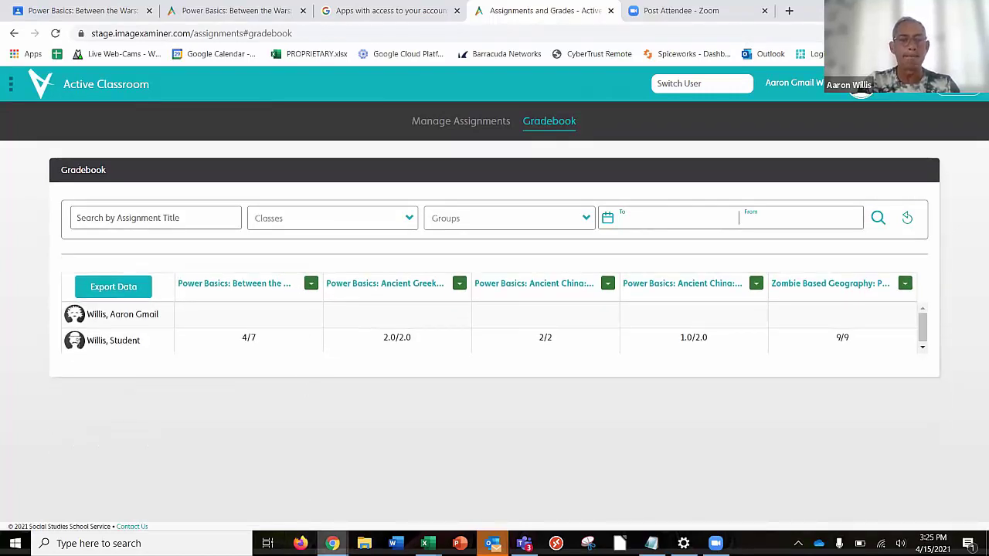
# Step: Switch to the student's window, refresh the assignments list and review the graded answers for Between the Wars
pyautogui.moveTo(332, 543)
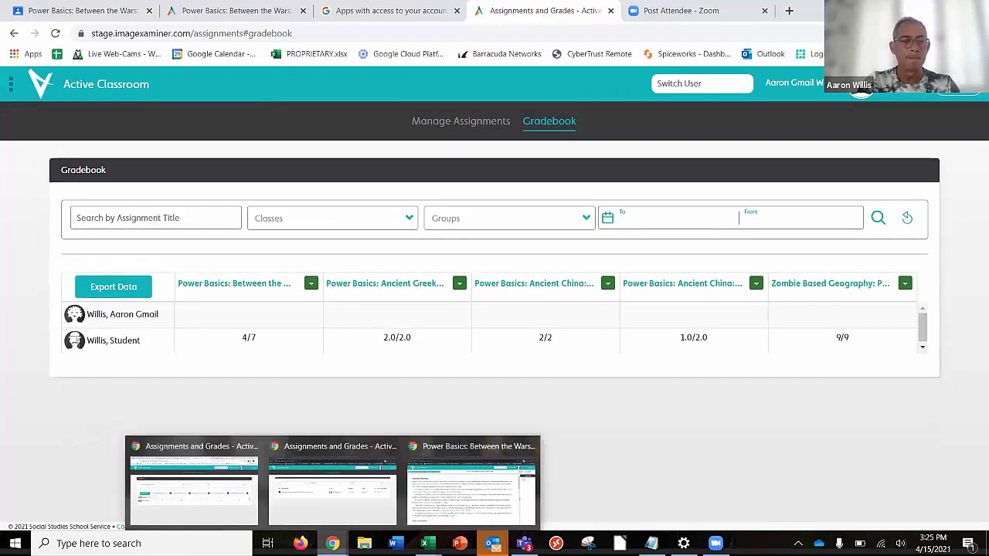
pyautogui.click(318, 513)
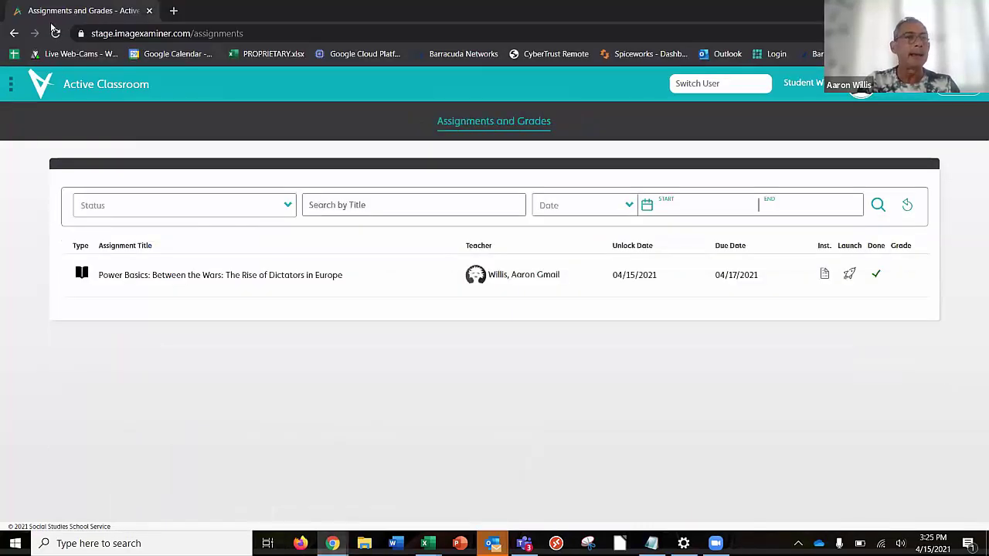
pyautogui.click(56, 34)
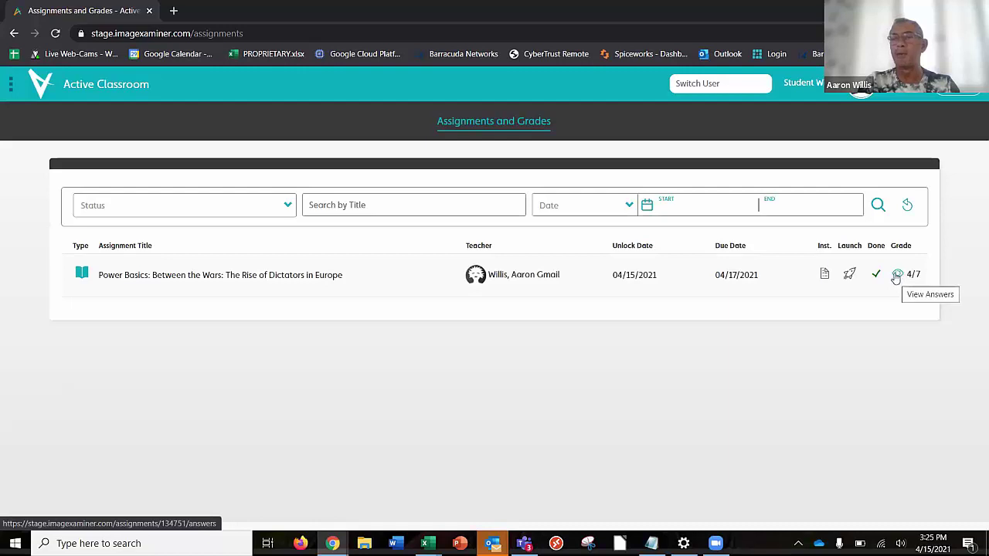
pyautogui.click(896, 276)
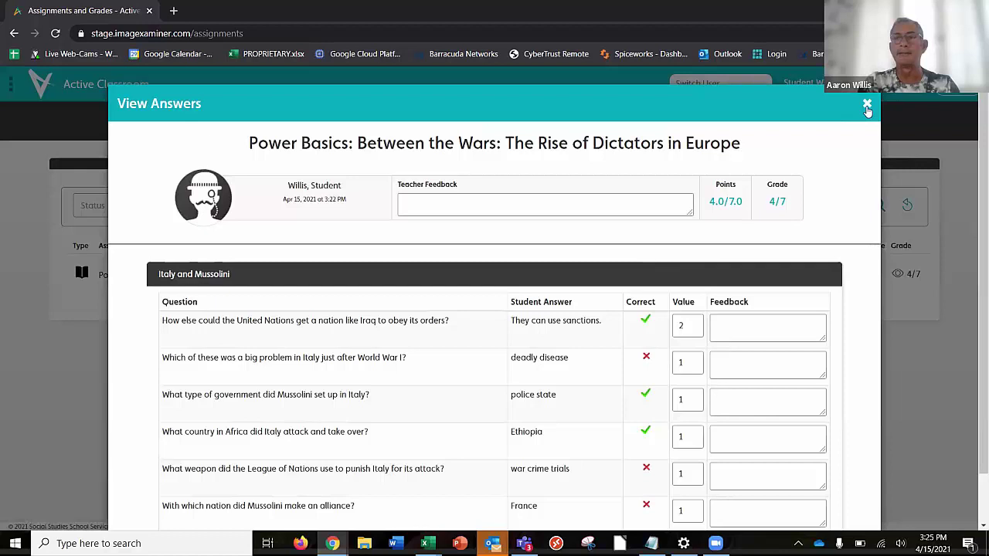
pyautogui.click(867, 105)
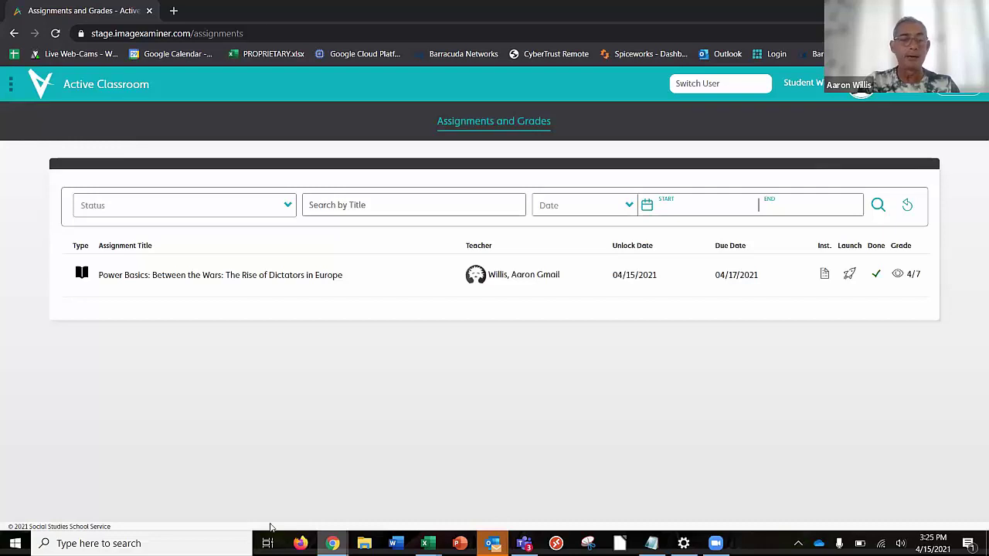
# Step: Switch to the teacher's Google Classroom page and examine the student work and grade for the Between the Wars assignment
pyautogui.moveTo(332, 543)
pyautogui.click(332, 483)
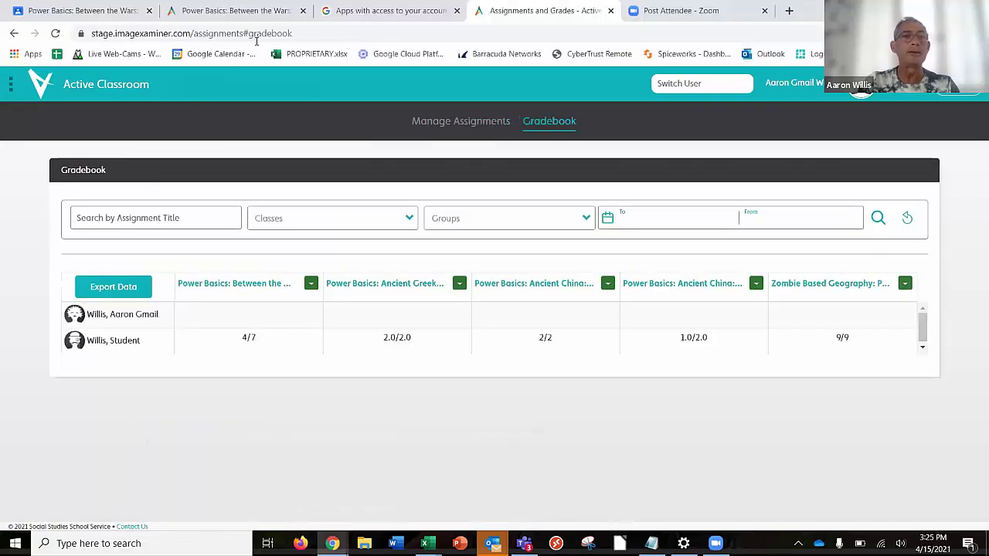
pyautogui.click(83, 10)
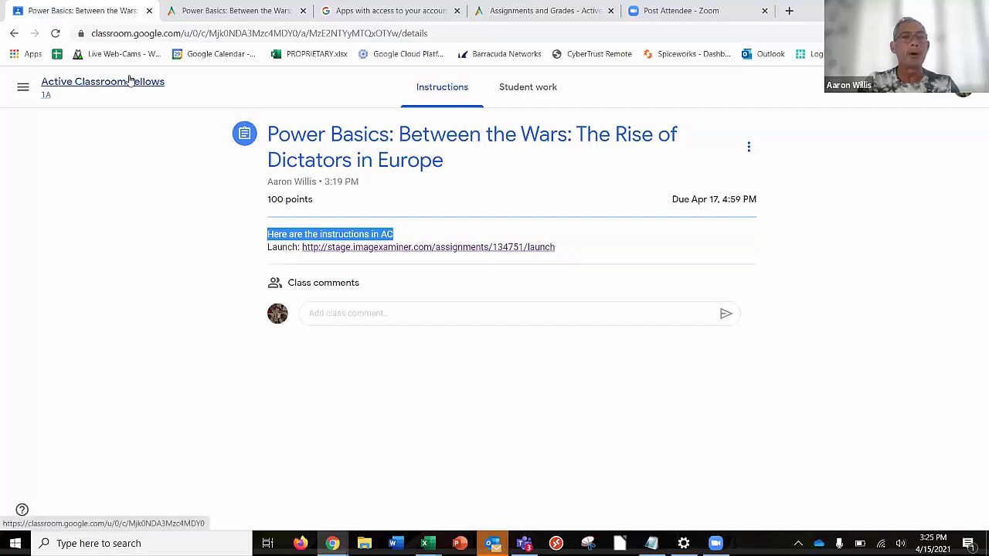
pyautogui.click(521, 91)
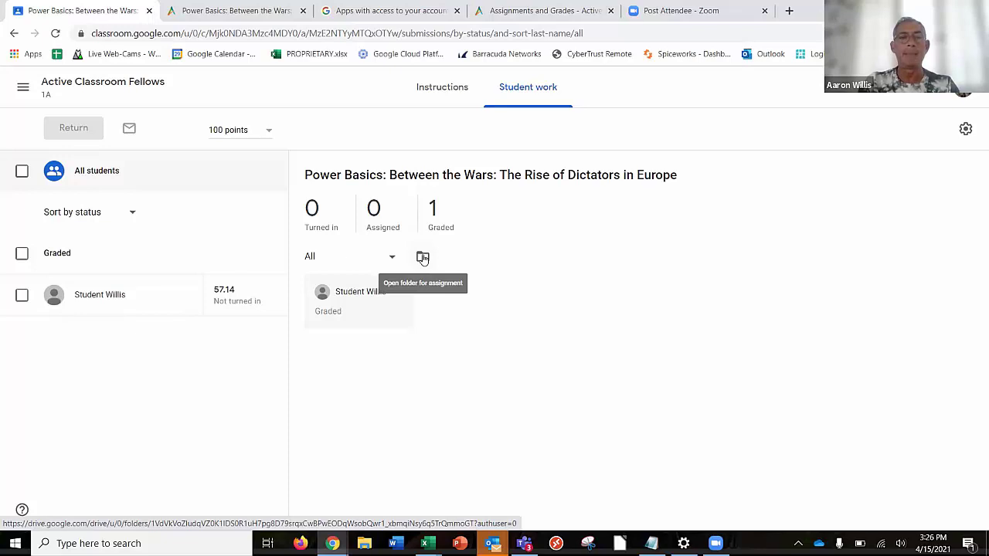
pyautogui.click(22, 298)
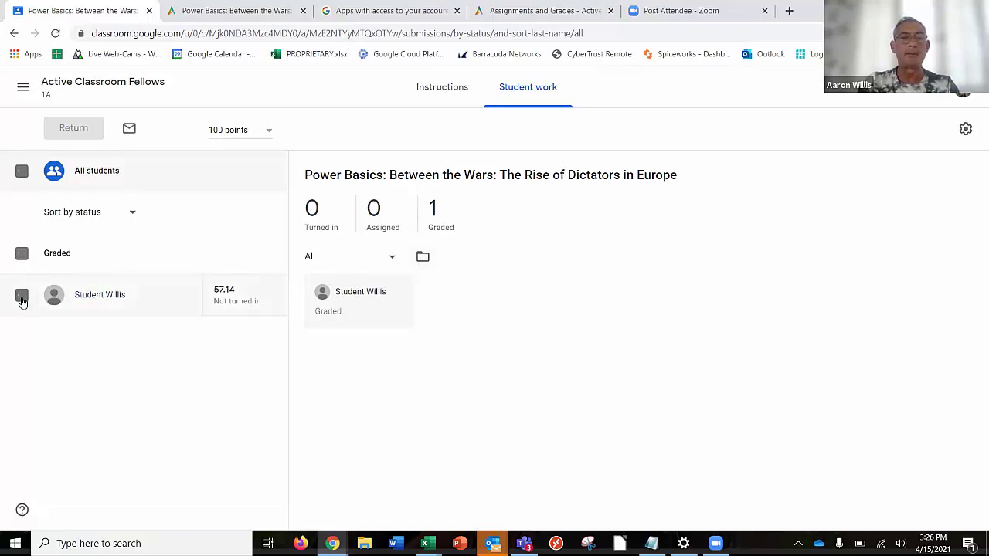
pyautogui.click(22, 298)
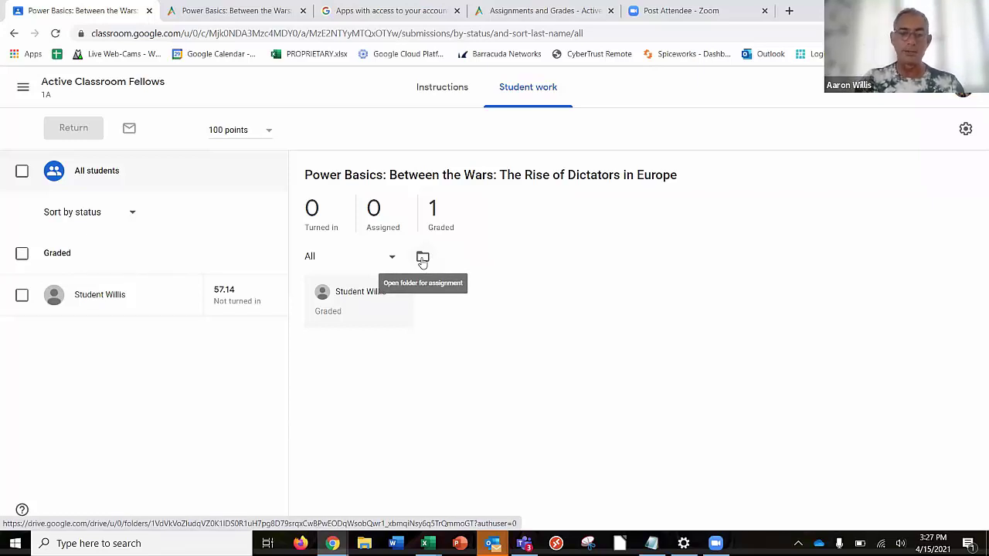
# Step: Return to the student's Active Classroom window and look through the assignment's graded answers, values and feedback fields again
pyautogui.moveTo(498, 537)
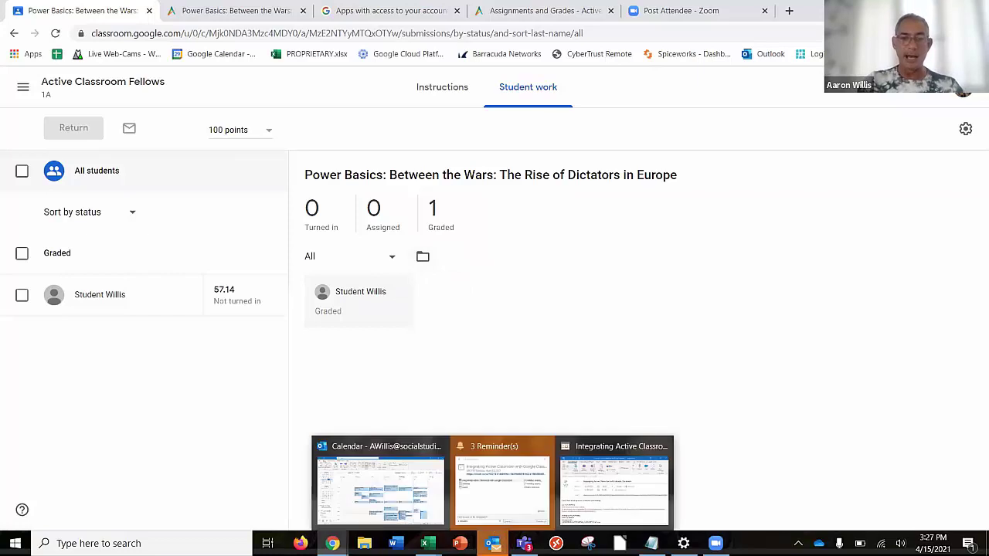
pyautogui.moveTo(332, 543)
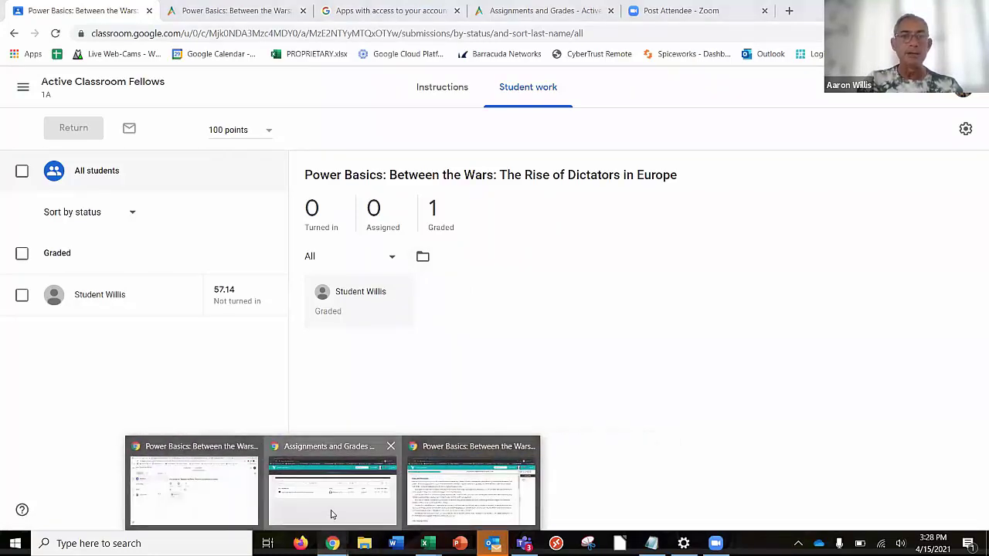
pyautogui.click(332, 495)
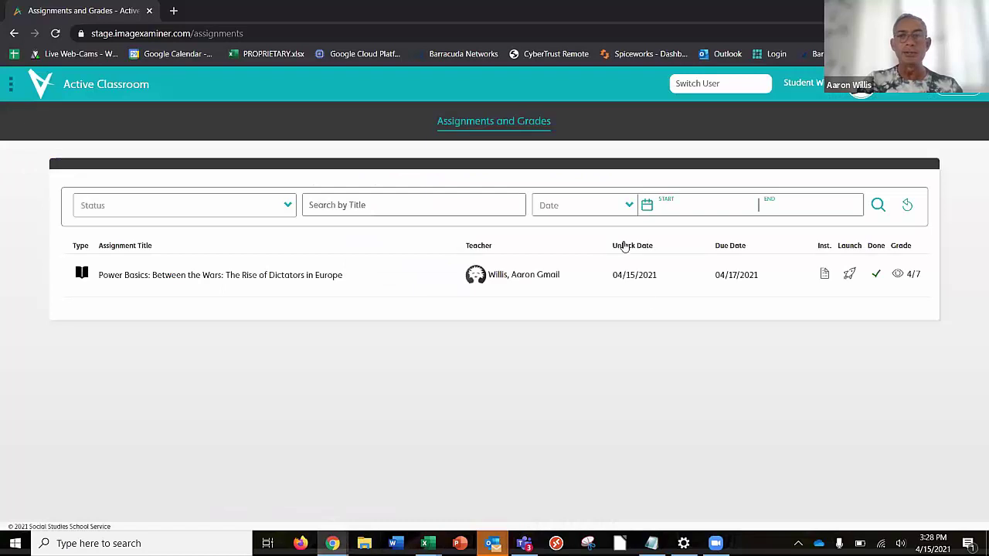
pyautogui.click(897, 276)
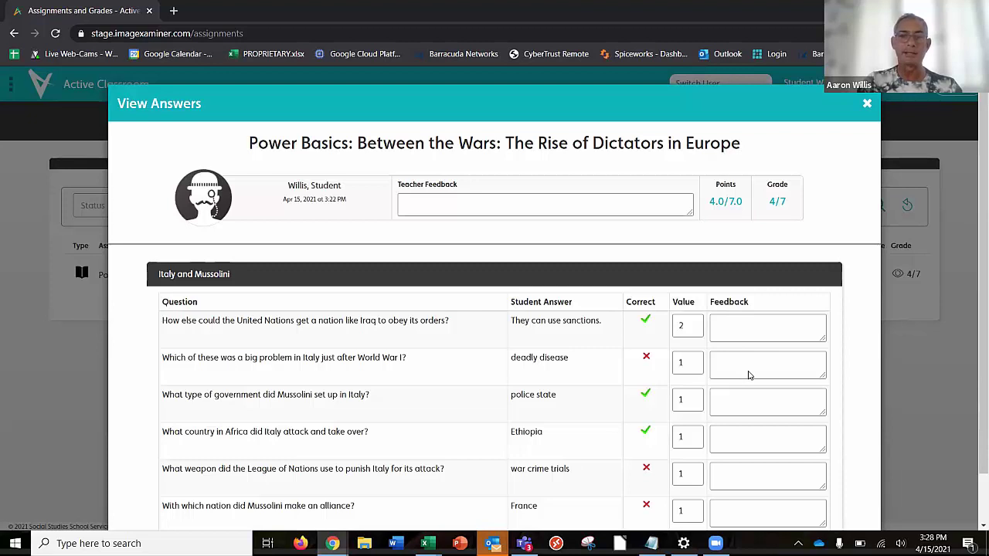
pyautogui.scroll(-2, 748, 375)
pyautogui.scroll(2, 748, 375)
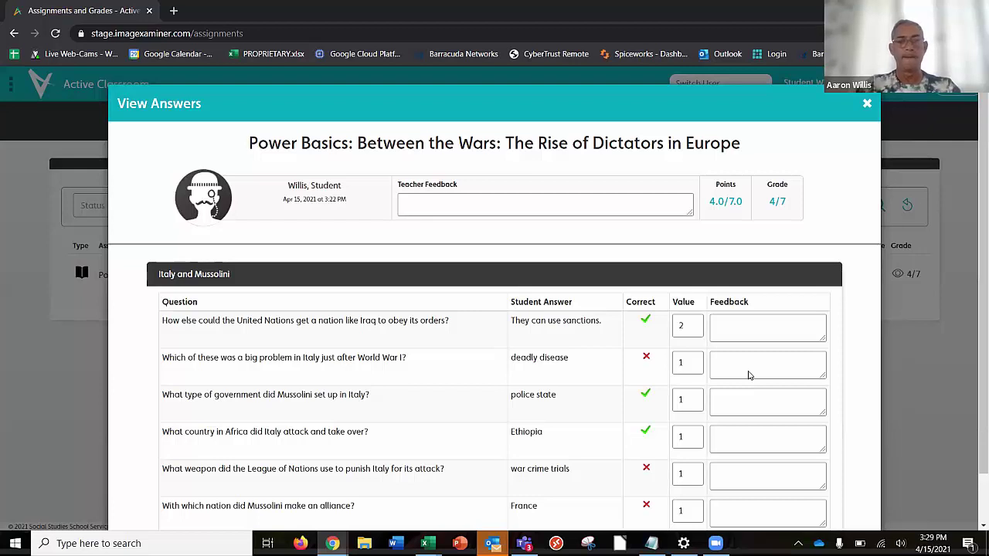
pyautogui.click(866, 104)
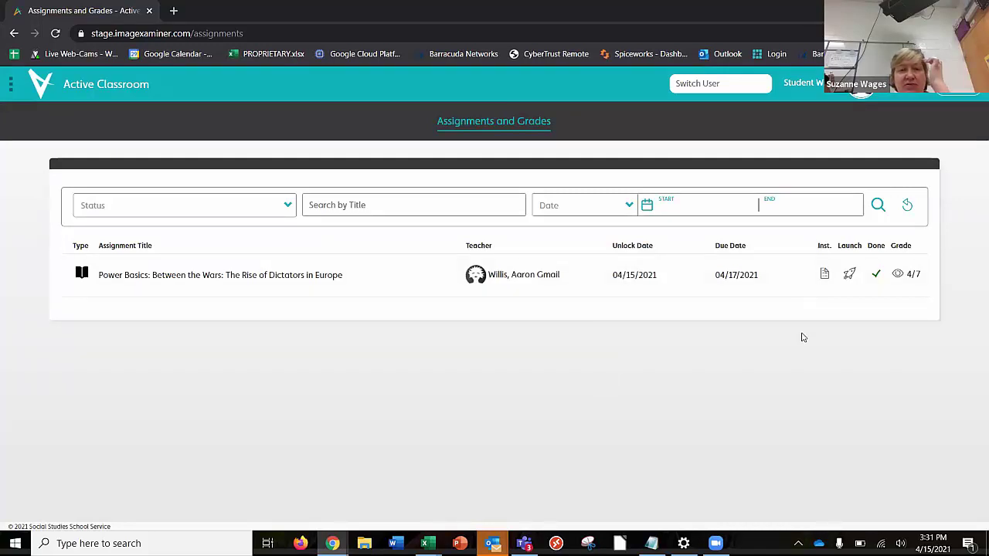
# Step: Launch the Between the Wars assignment as the student, show the read-aloud tools, and play and stop the text narration
pyautogui.click(851, 276)
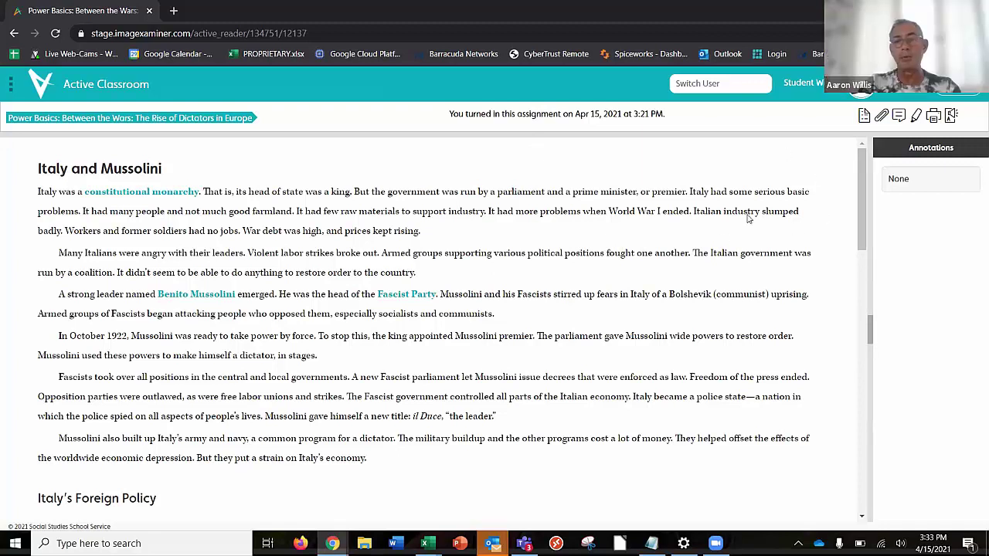
pyautogui.click(952, 116)
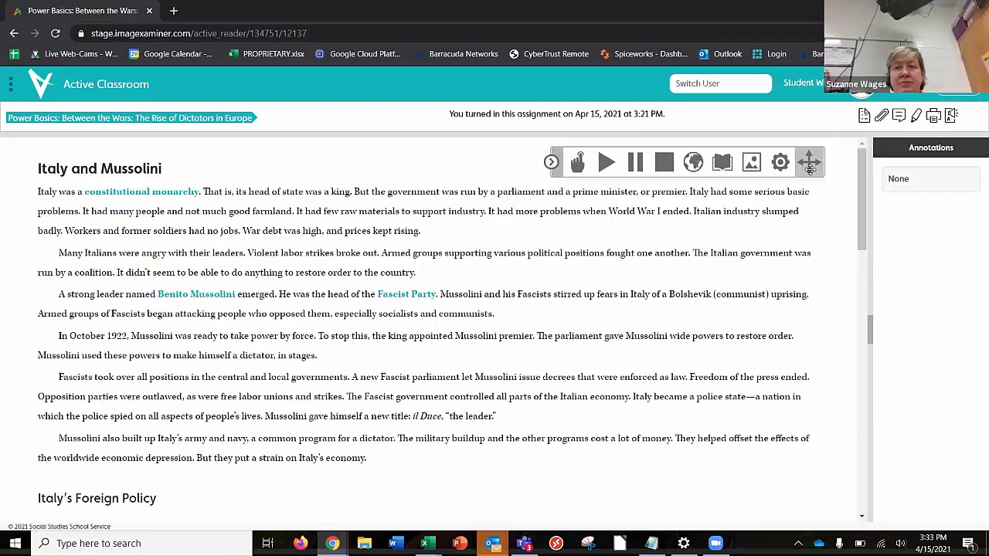
pyautogui.click(607, 164)
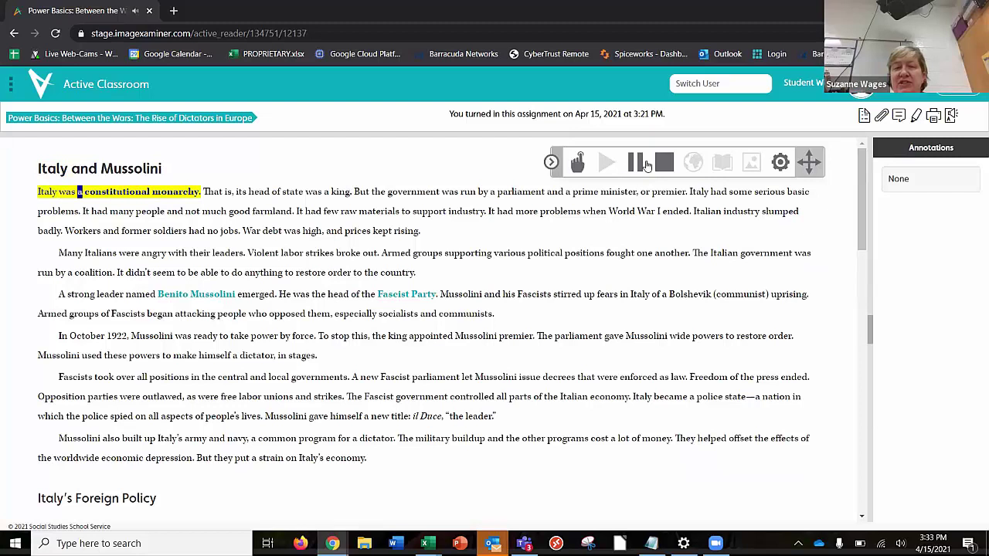
pyautogui.click(663, 163)
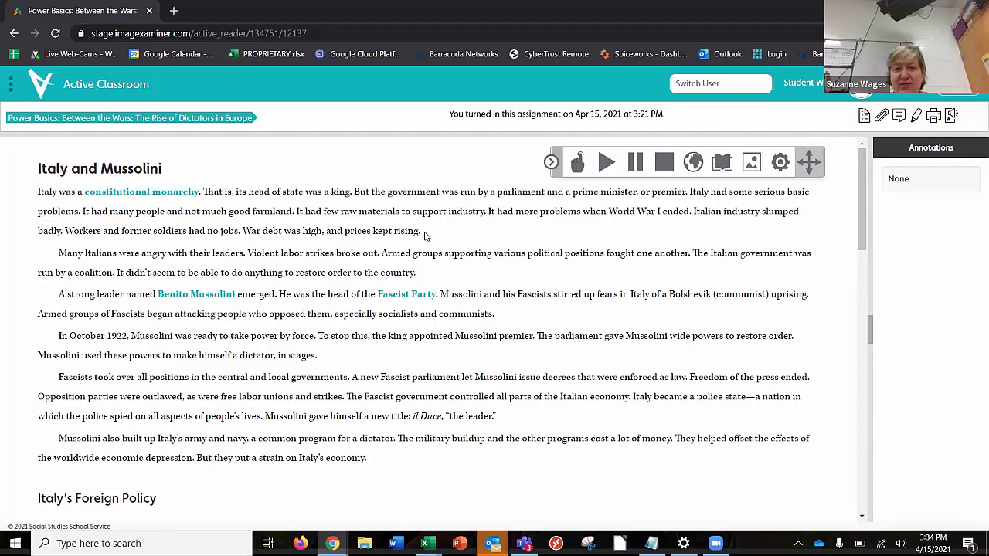
# Step: Translate the first paragraph under Italy and Mussolini into Spanish, play and stop its narration, and dismiss the translation
pyautogui.moveTo(423, 234); pyautogui.dragTo(34, 183)
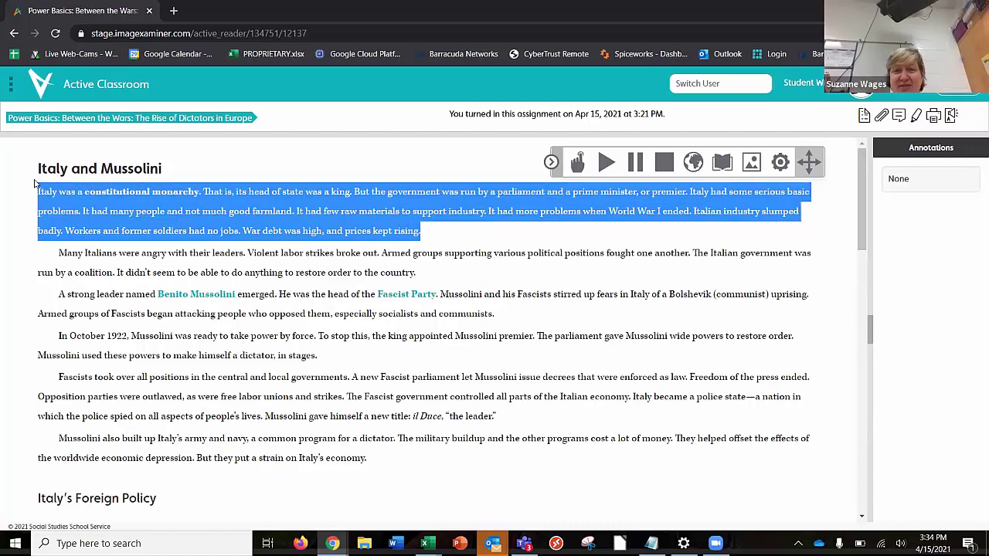
pyautogui.click(693, 161)
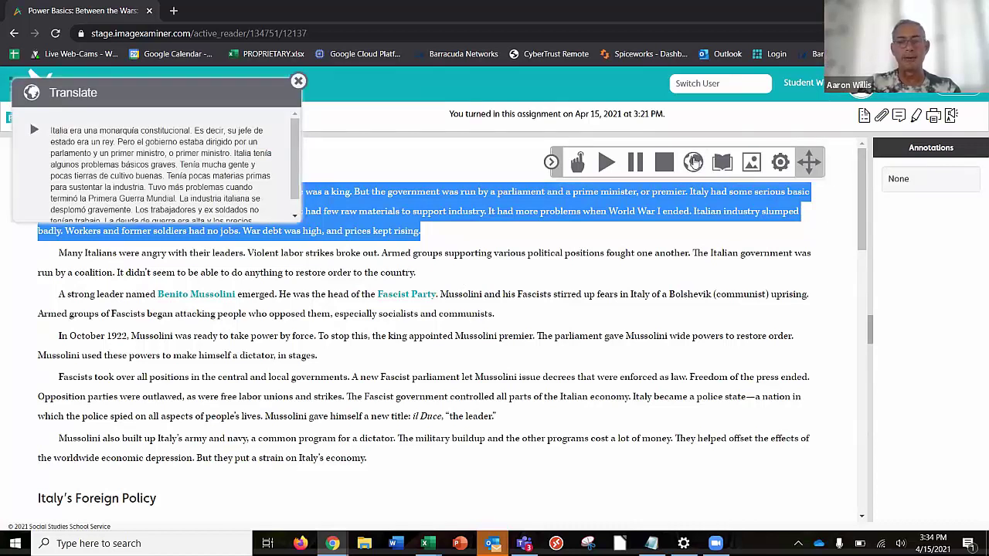
pyautogui.click(34, 130)
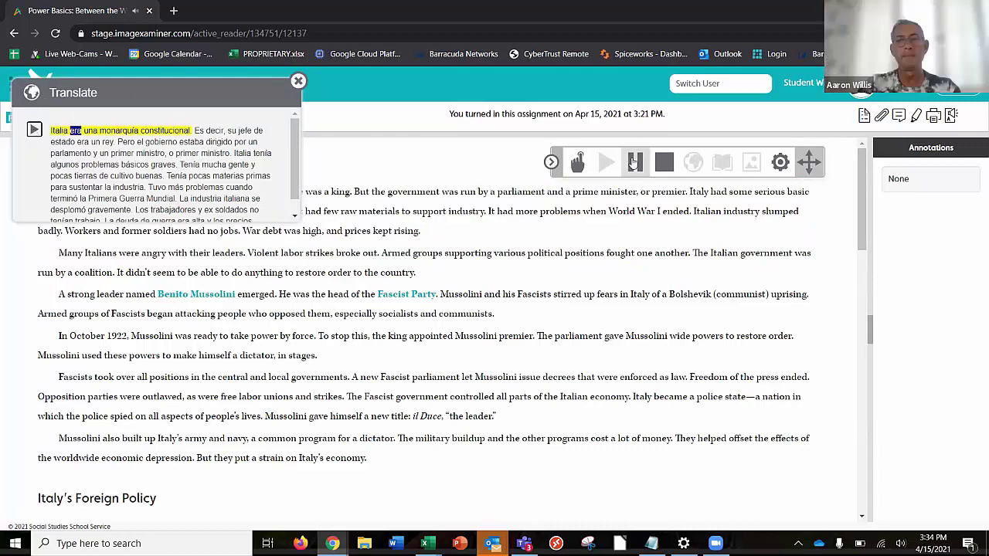
pyautogui.click(665, 164)
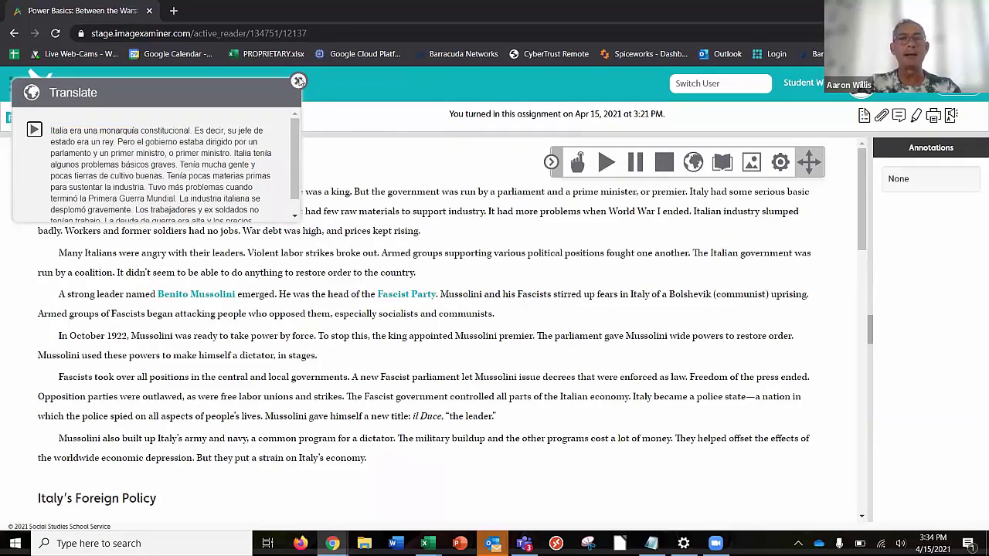
pyautogui.click(299, 81)
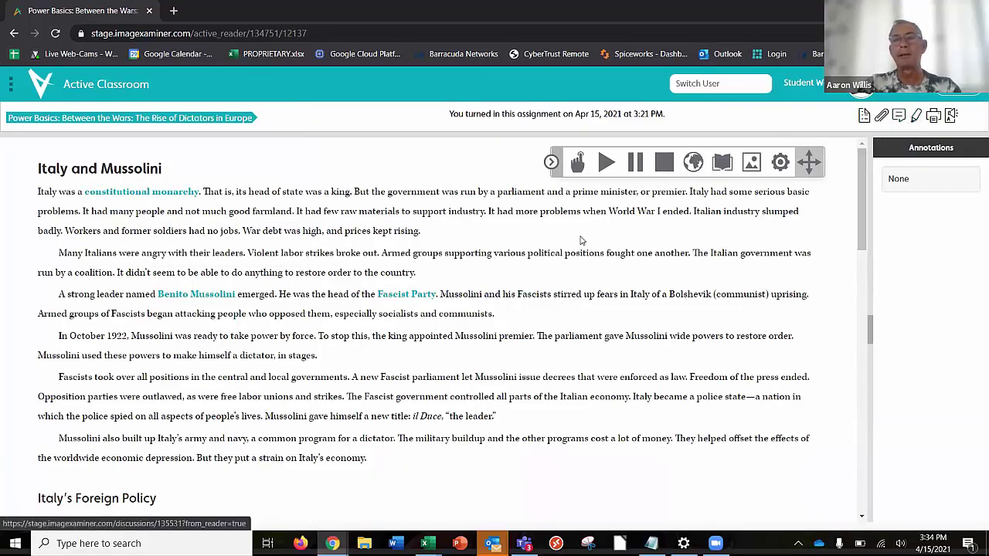
# Step: Annotate the second paragraph, starting "Many Italians were angry", with the Main Idea highlight and save it without a note
pyautogui.moveTo(418, 275); pyautogui.dragTo(43, 256)
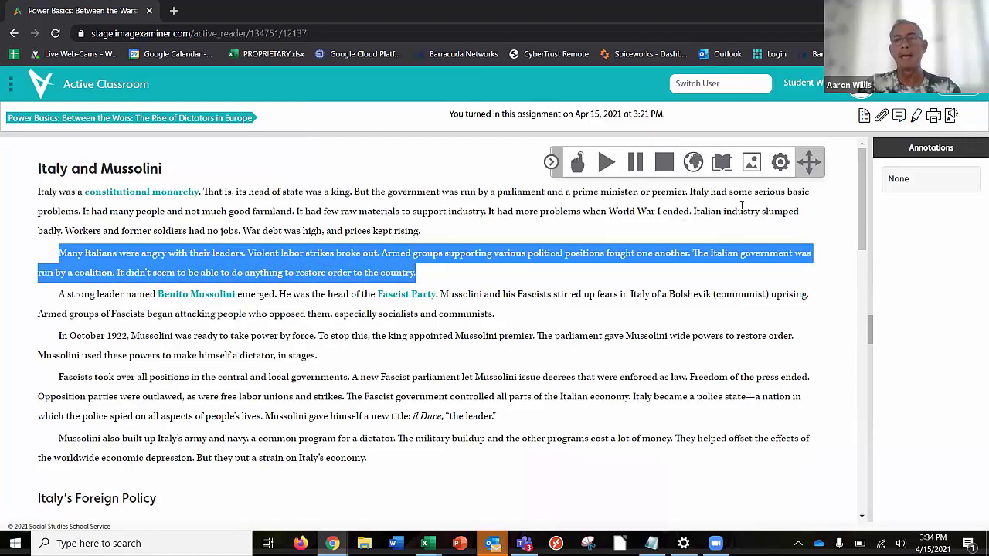
pyautogui.click(916, 117)
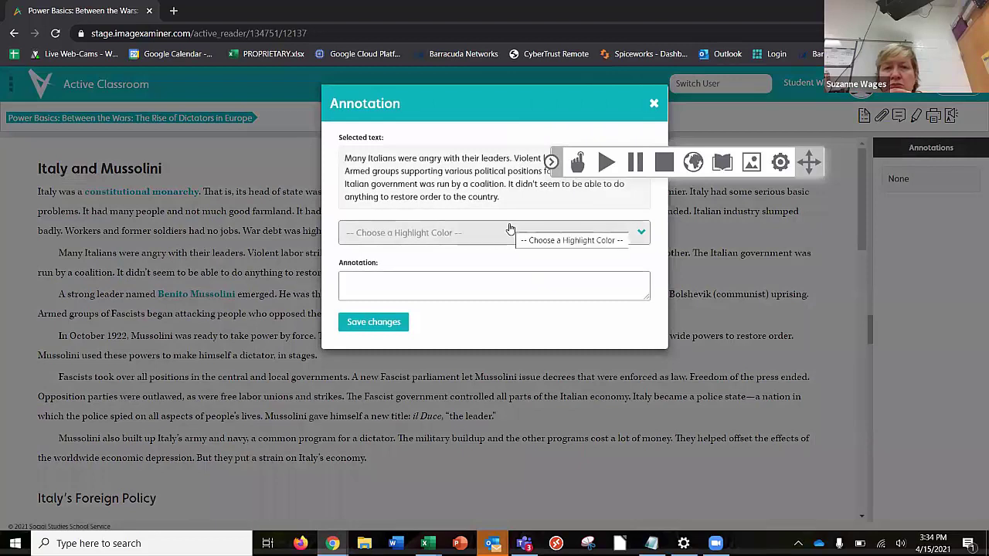
pyautogui.click(491, 239)
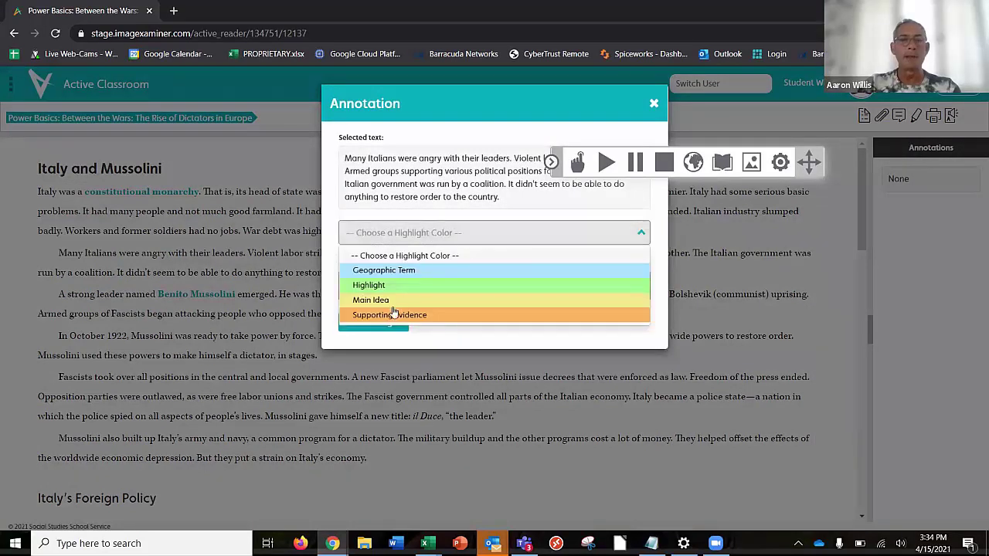
pyautogui.click(428, 301)
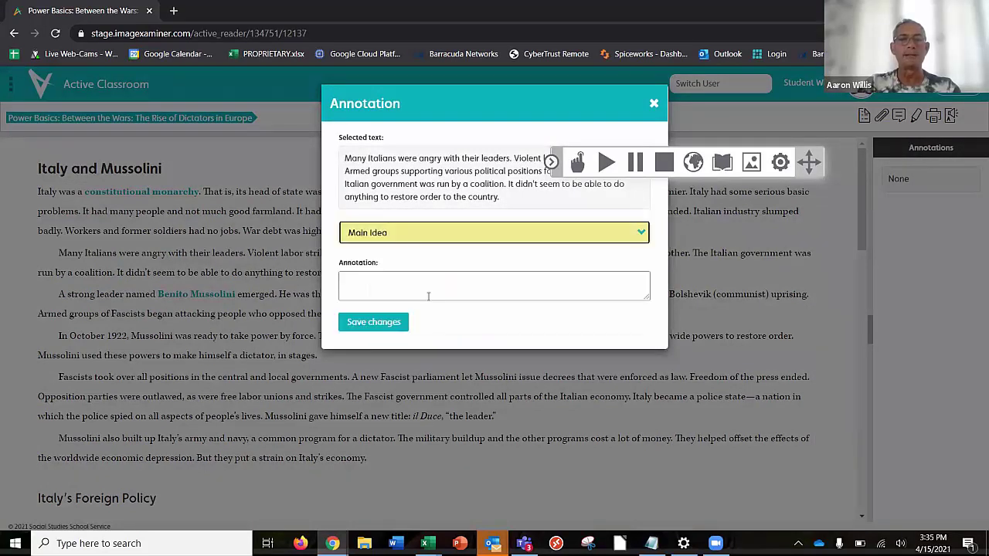
pyautogui.click(456, 235)
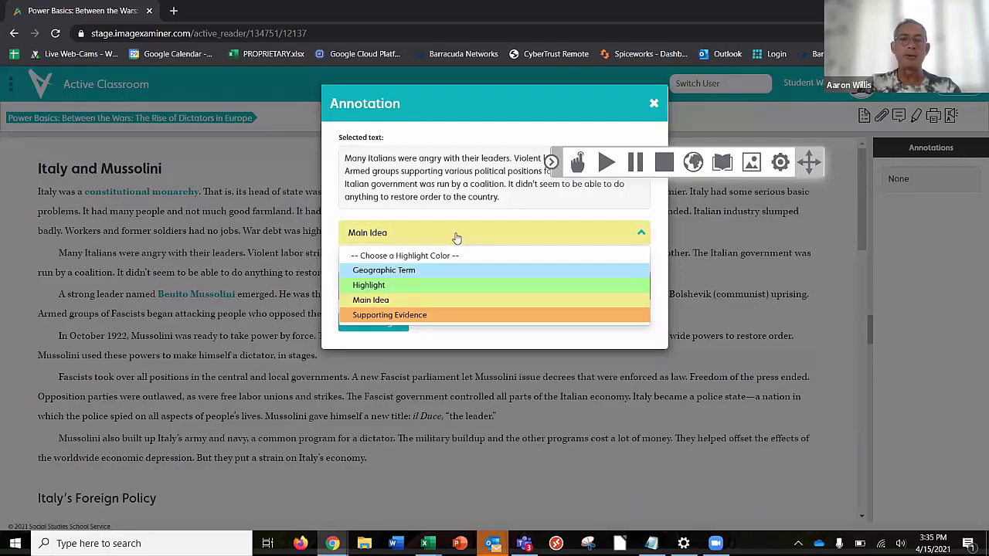
pyautogui.click(653, 218)
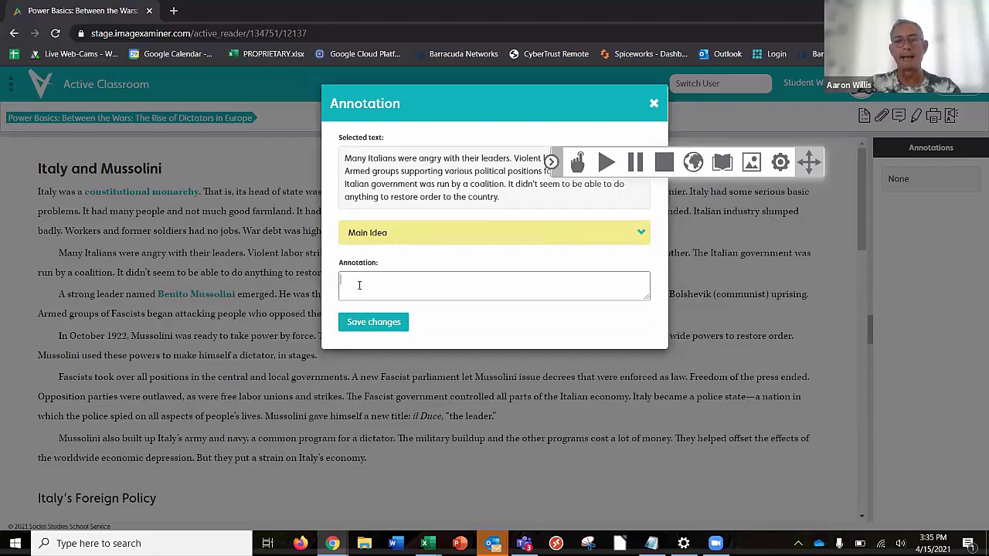
pyautogui.click(360, 322)
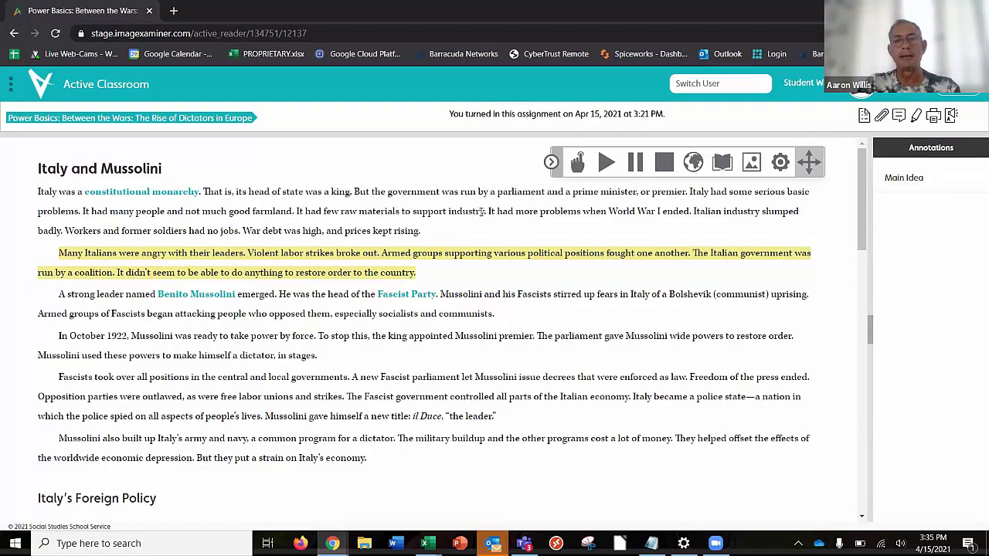
# Step: Look up the word "industry" from the first paragraph in the Picture Dictionary and close the result
pyautogui.moveTo(485, 212); pyautogui.dragTo(449, 214)
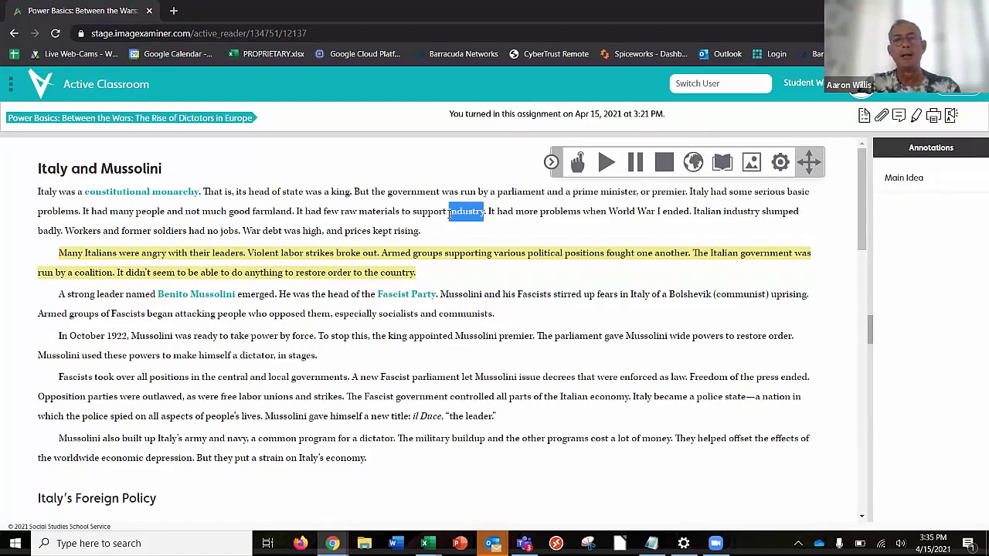
pyautogui.click(754, 162)
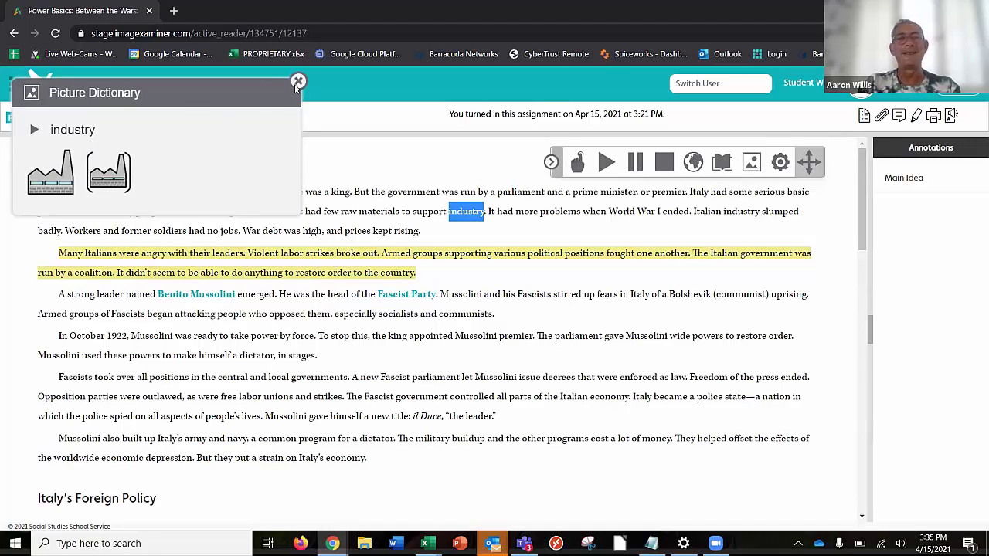
pyautogui.click(297, 82)
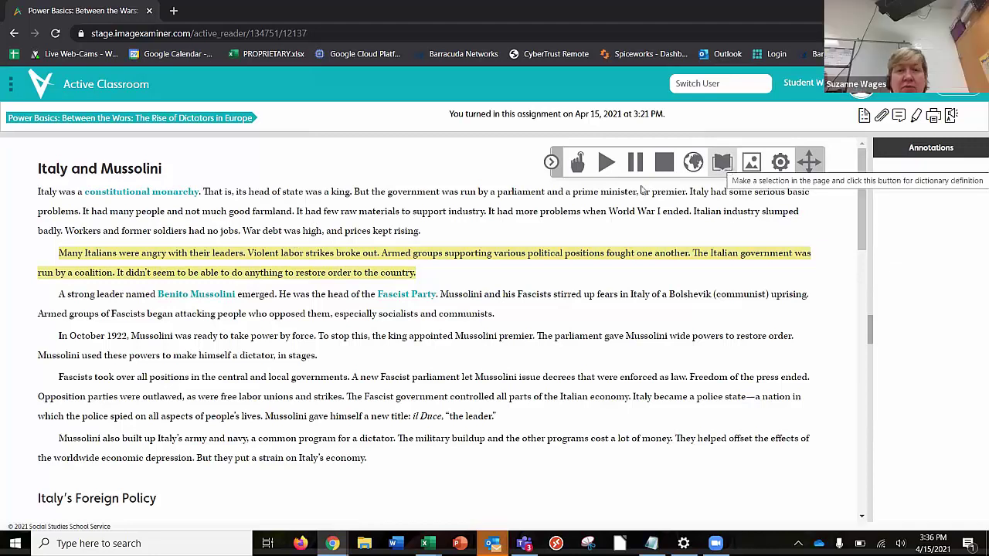
# Step: Look up "government" from the first paragraph in the Dictionary, play the word aloud and close the definition
pyautogui.moveTo(440, 191); pyautogui.dragTo(385, 191)
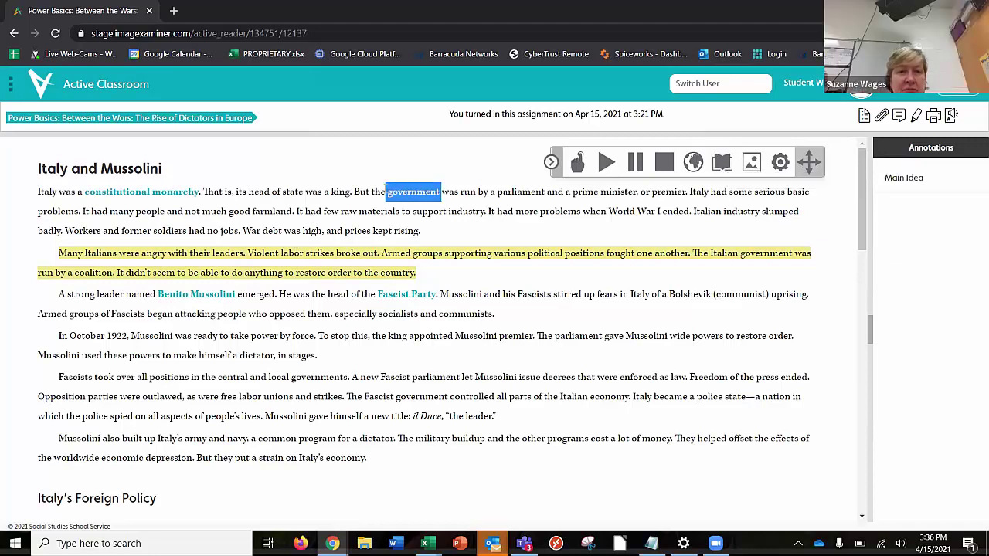
pyautogui.click(723, 163)
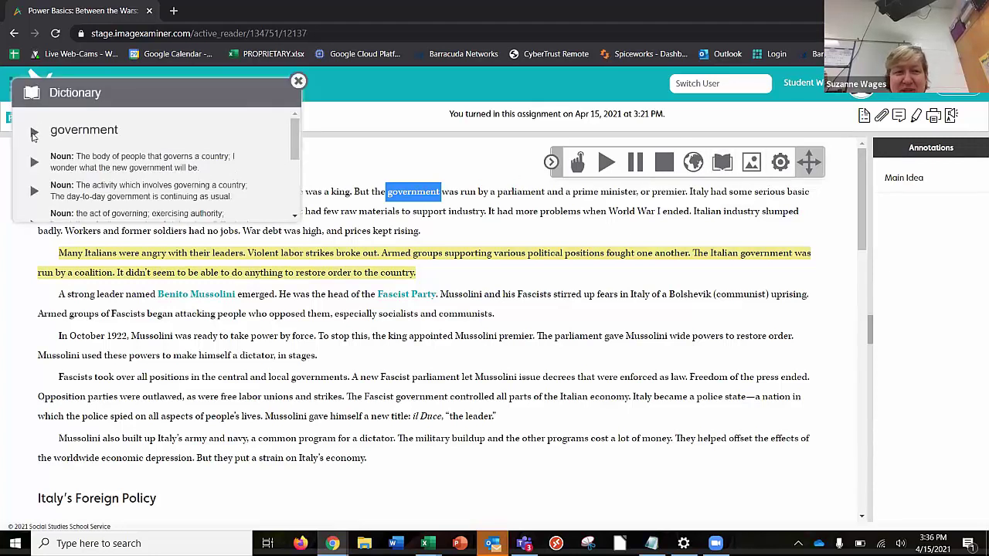
pyautogui.click(34, 135)
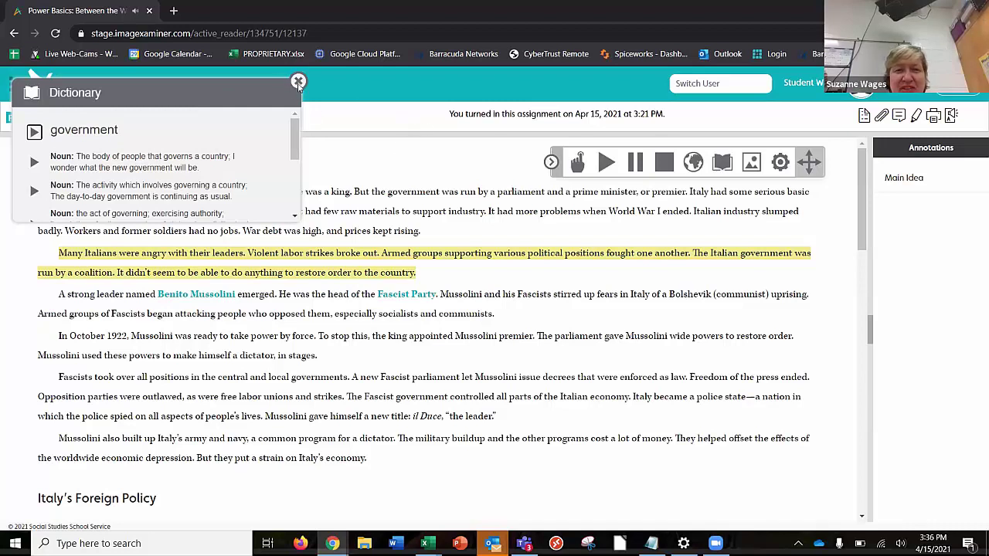
pyautogui.click(298, 82)
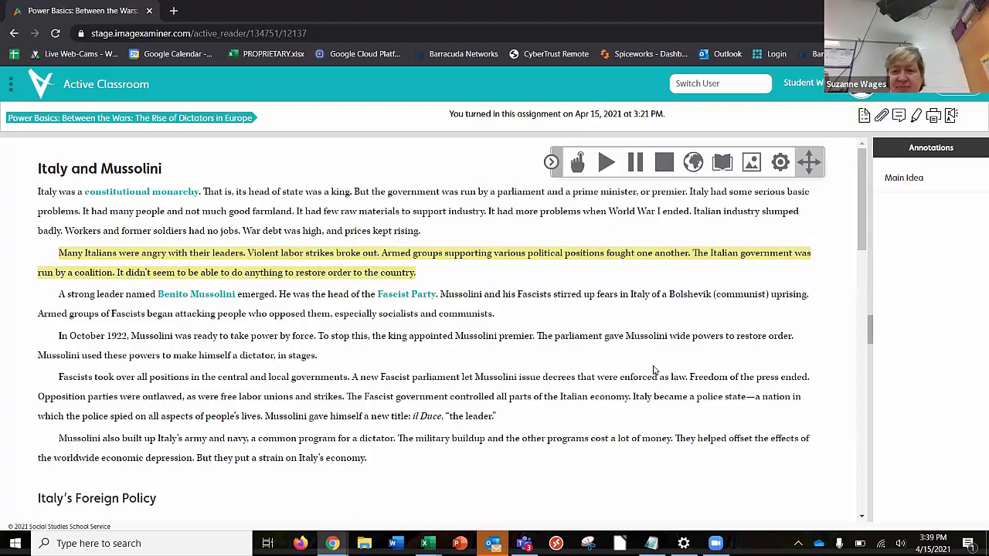
# Step: Play and stop the page narration, and try the blue text highlight in the reader's speech settings
pyautogui.click(606, 160)
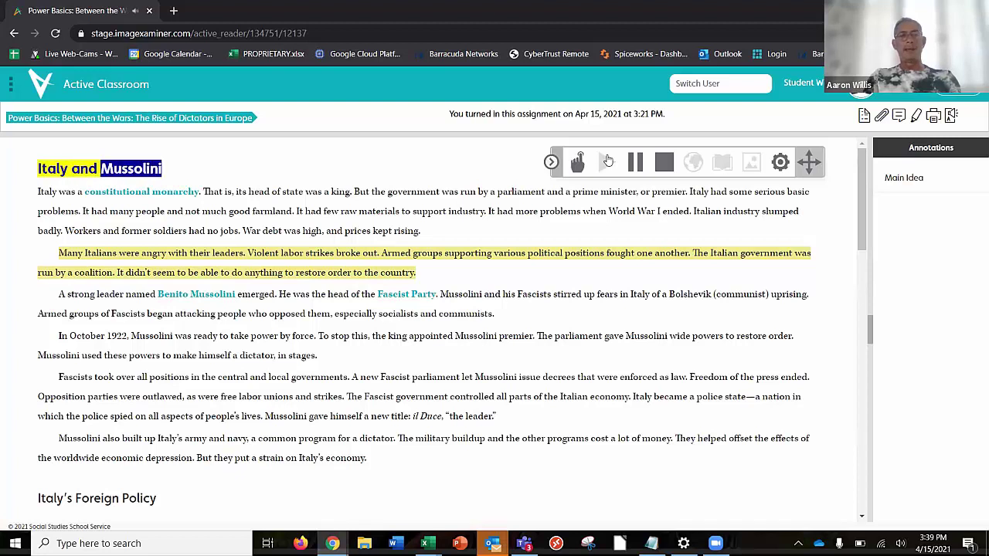
pyautogui.click(664, 162)
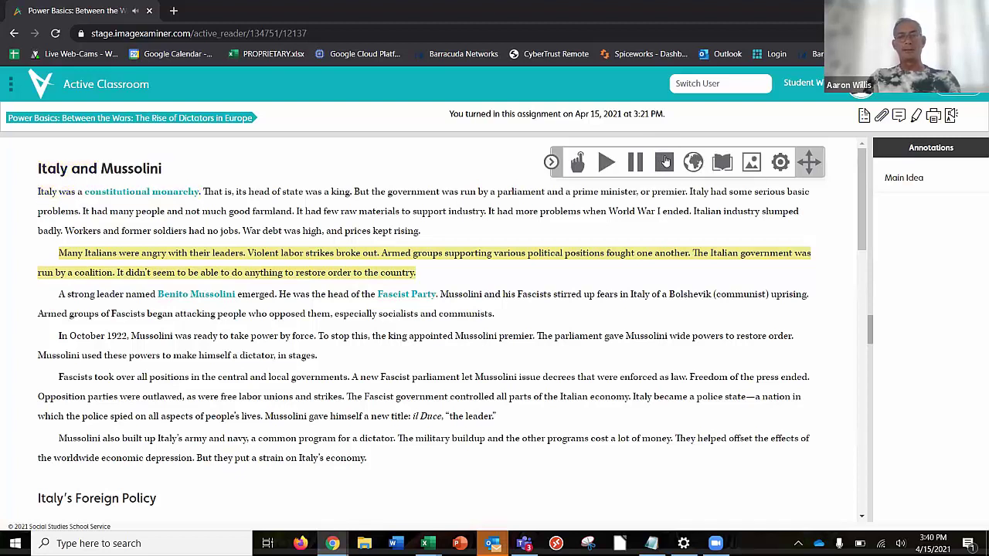
pyautogui.click(780, 162)
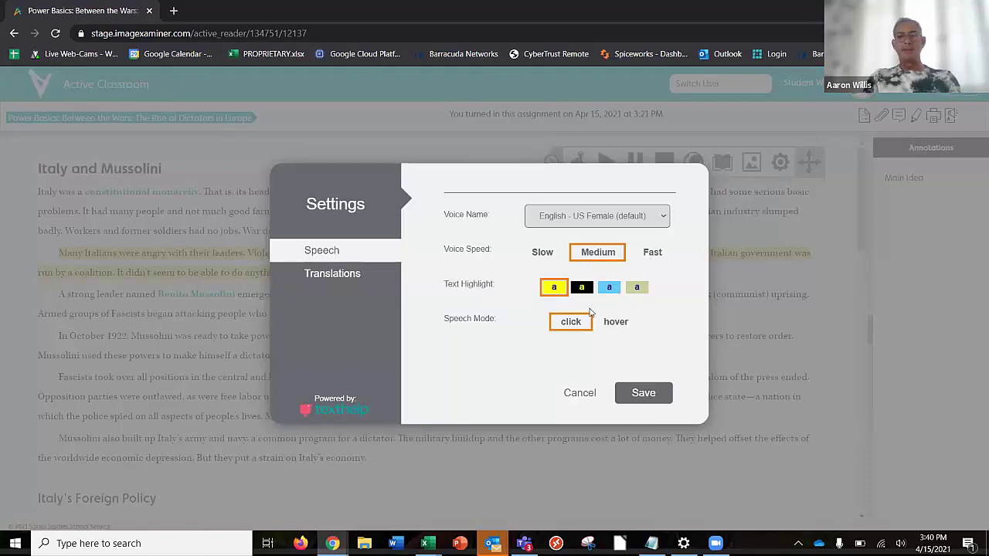
pyautogui.click(611, 287)
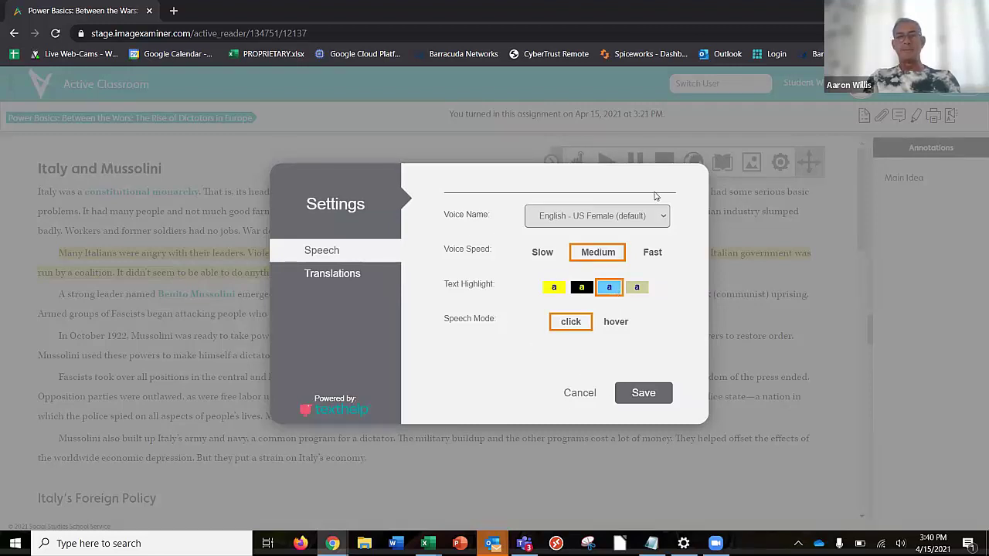
# Step: Look through the target languages available in the reader's translation settings and leave the settings without saving
pyautogui.click(350, 274)
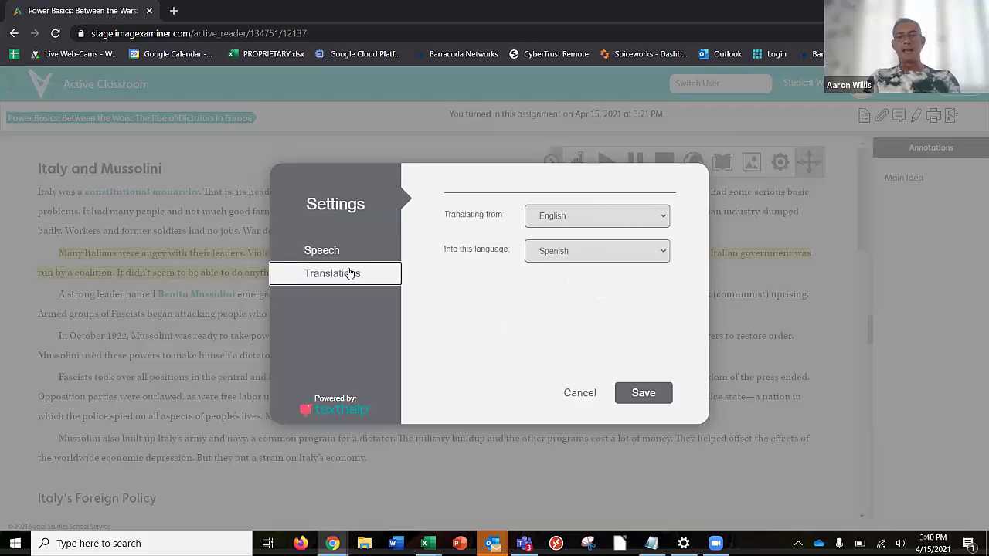
pyautogui.click(584, 252)
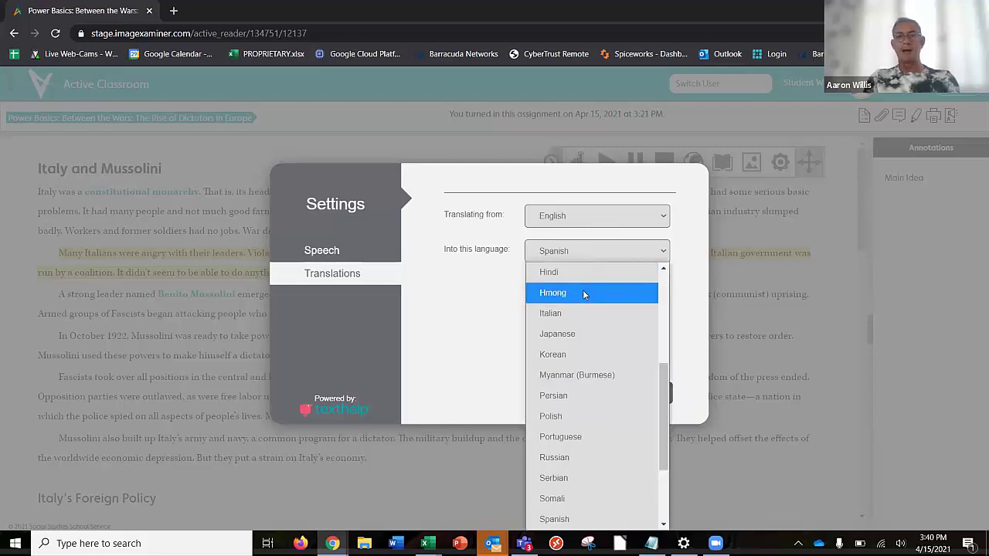
pyautogui.scroll(-4, 583, 294)
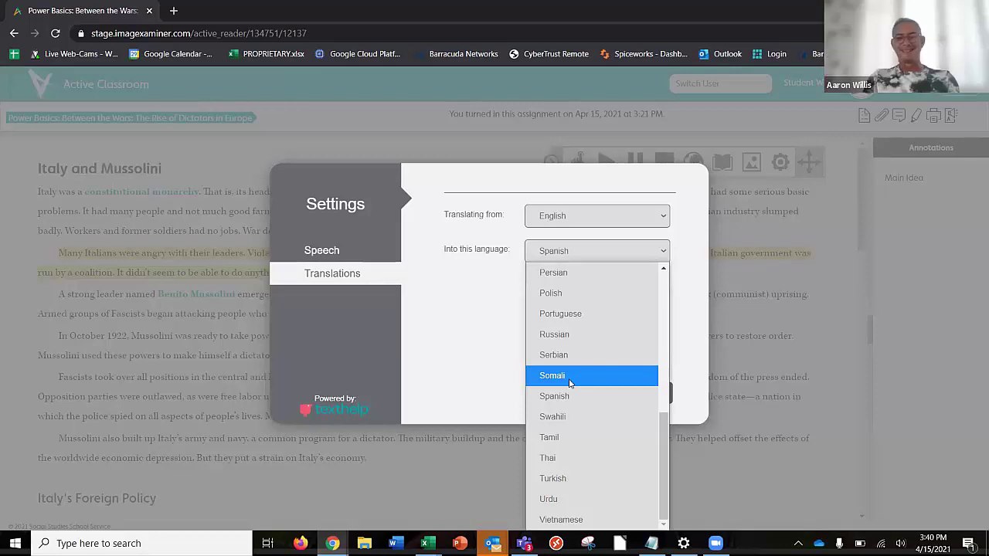
pyautogui.click(770, 245)
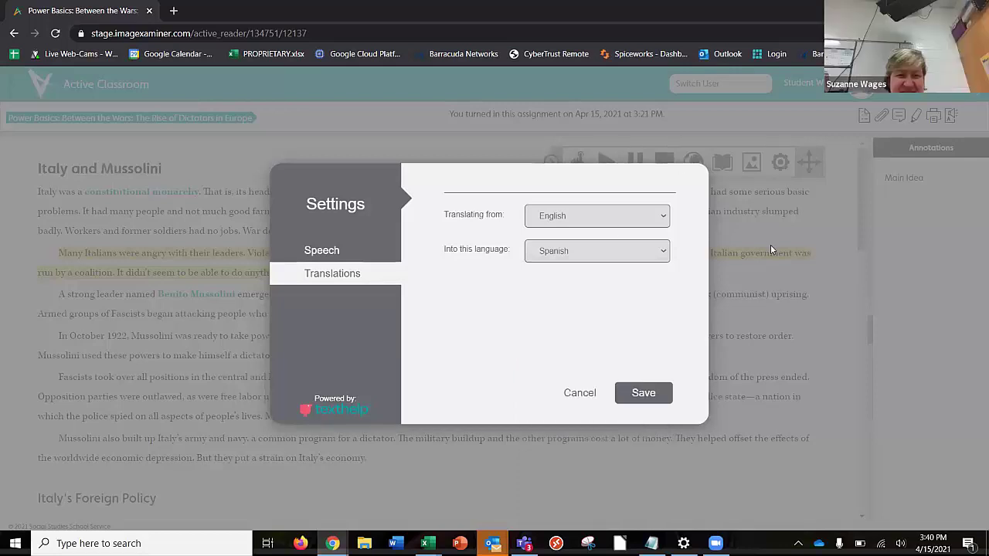
pyautogui.click(578, 395)
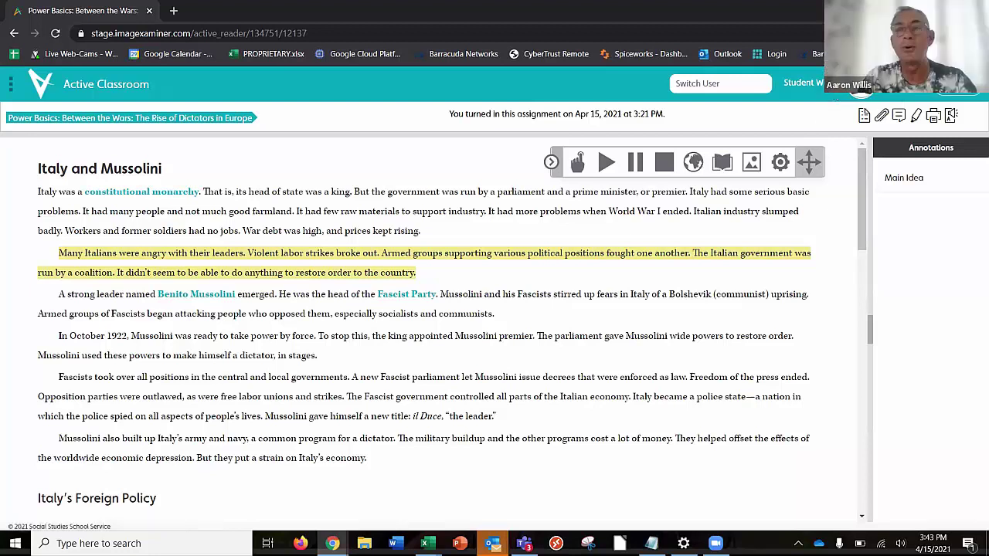
# Step: Open the student's profile and look over its account, avatar and Google Classroom sections
pyautogui.click(848, 104)
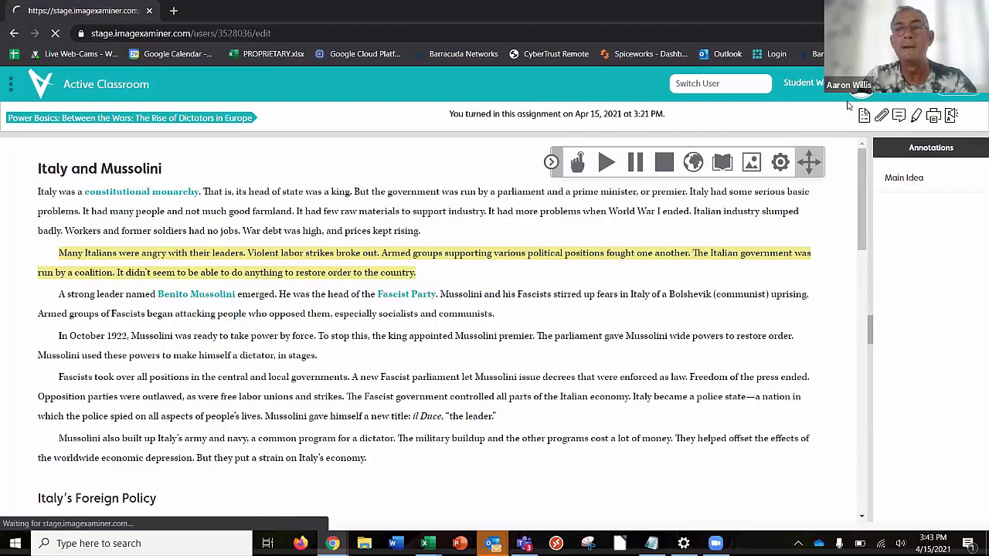
pyautogui.scroll(-3, 434, 311)
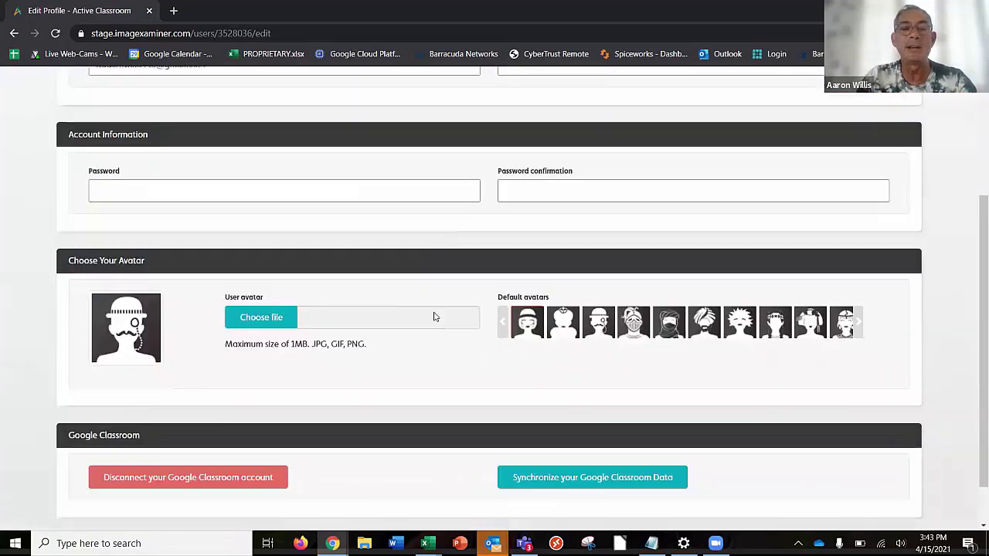
pyautogui.scroll(3, 434, 312)
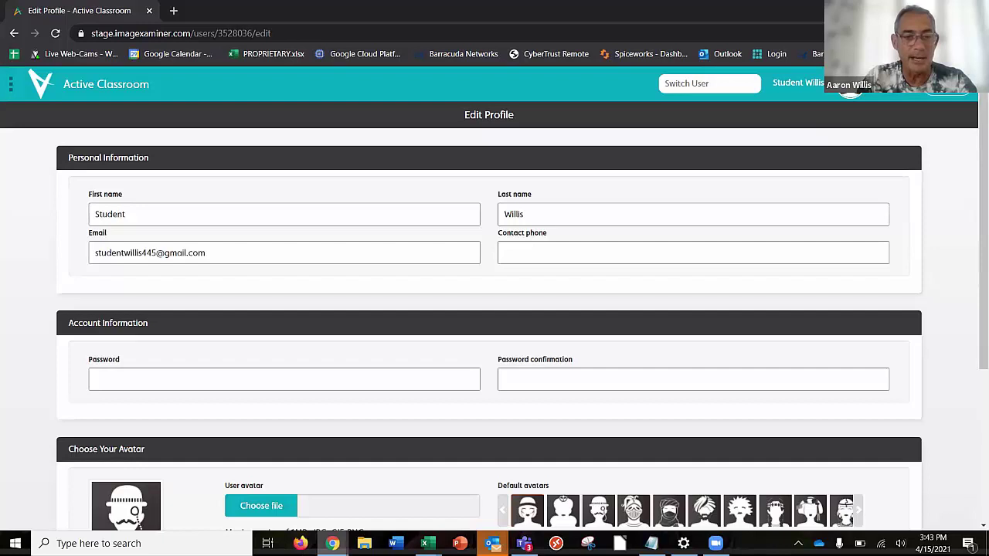
# Step: Switch to the teacher's Active Classroom page, open the teacher's profile and examine the student and parent registration URLs
pyautogui.moveTo(332, 543)
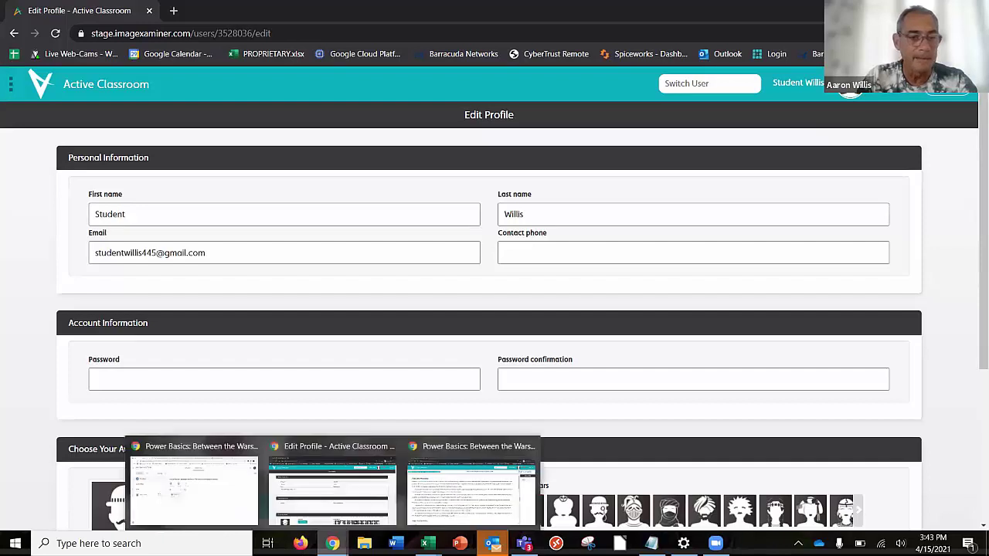
pyautogui.click(222, 519)
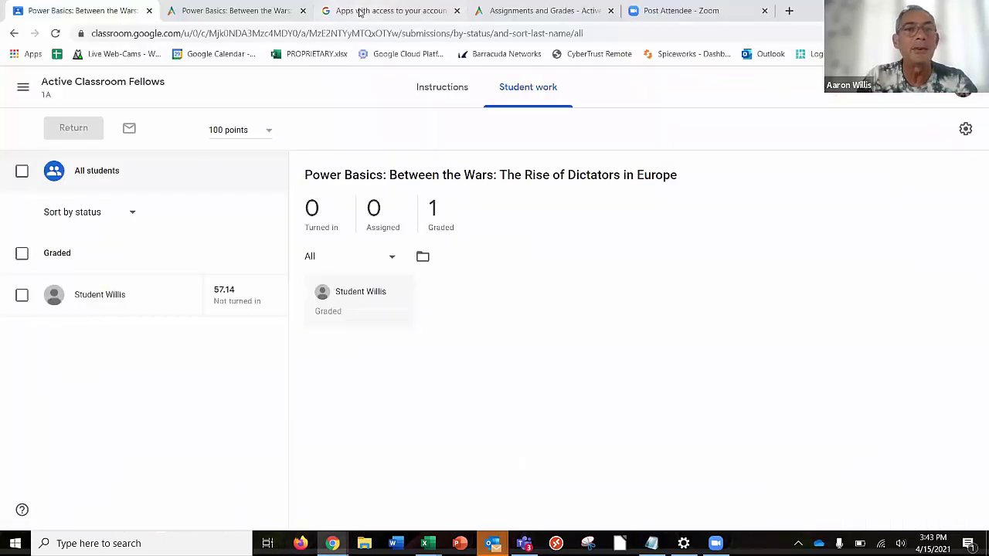
pyautogui.click(524, 14)
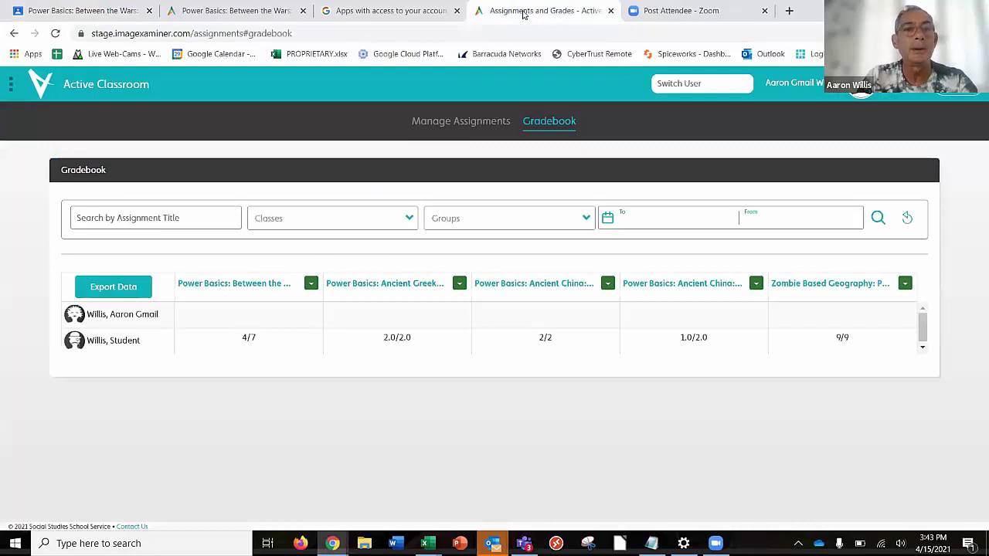
pyautogui.click(748, 96)
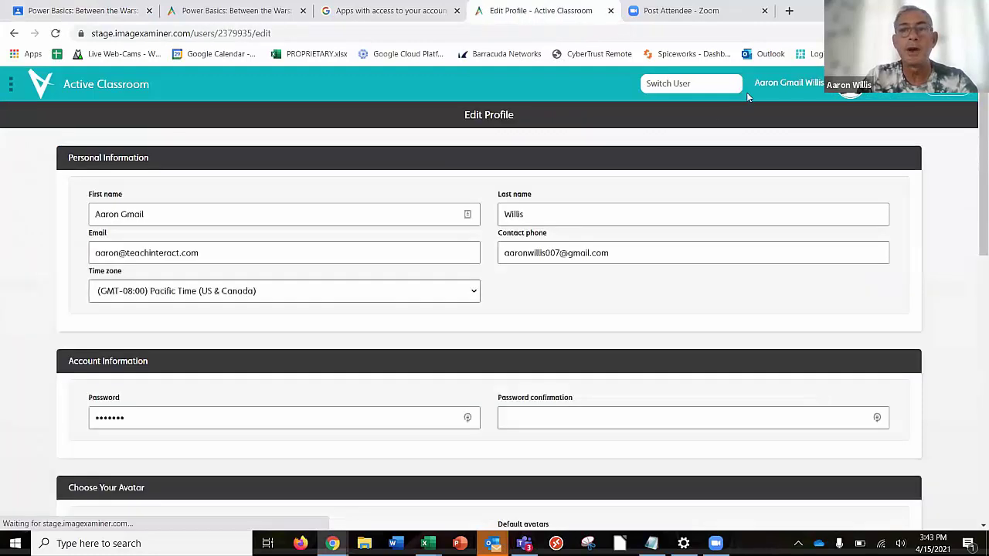
pyautogui.scroll(-7, 251, 333)
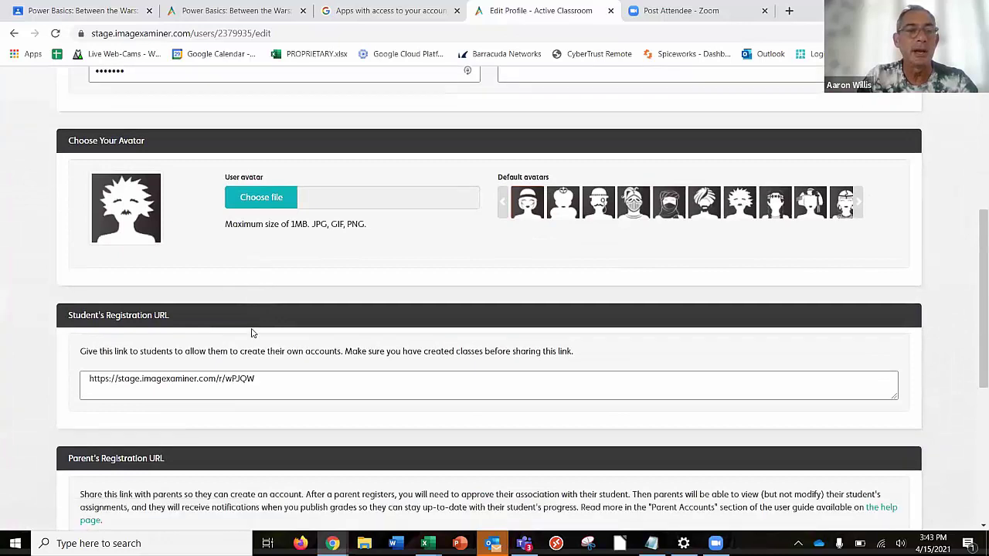
pyautogui.scroll(-2, 252, 333)
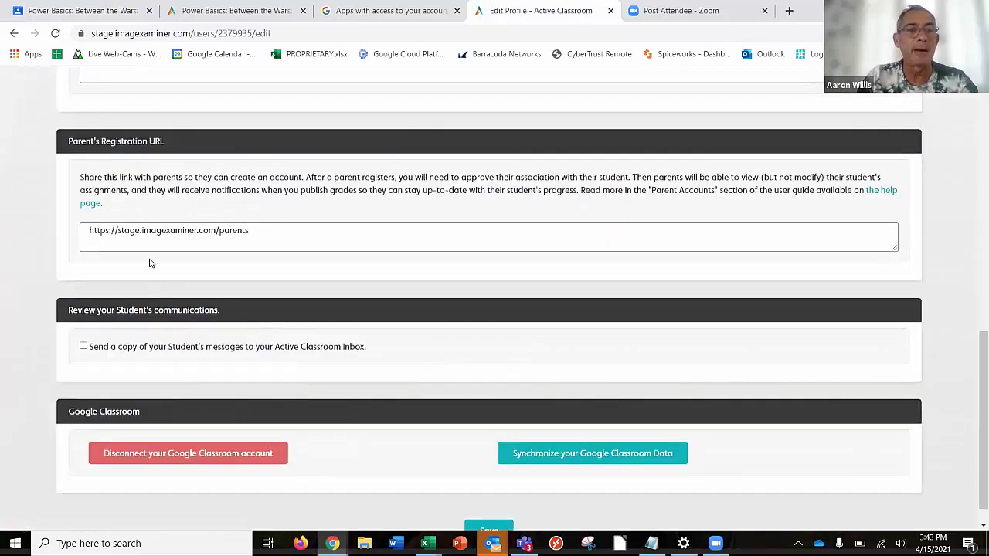
pyautogui.tripleClick(209, 232)
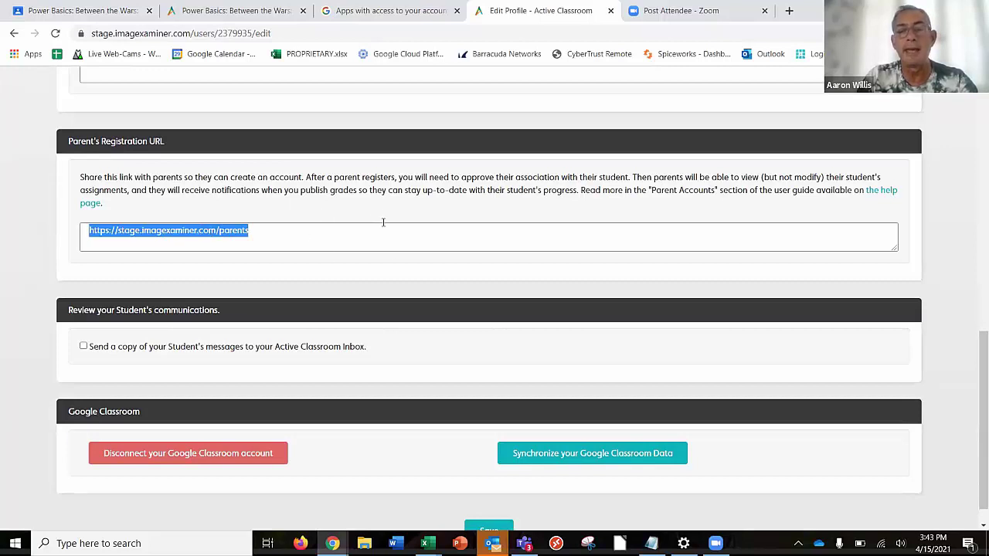
pyautogui.scroll(5, 357, 239)
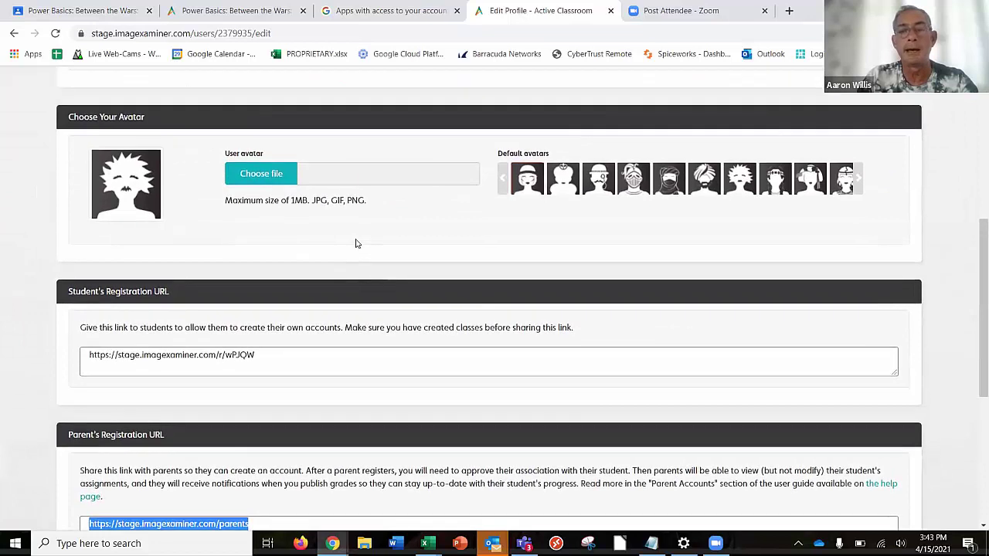